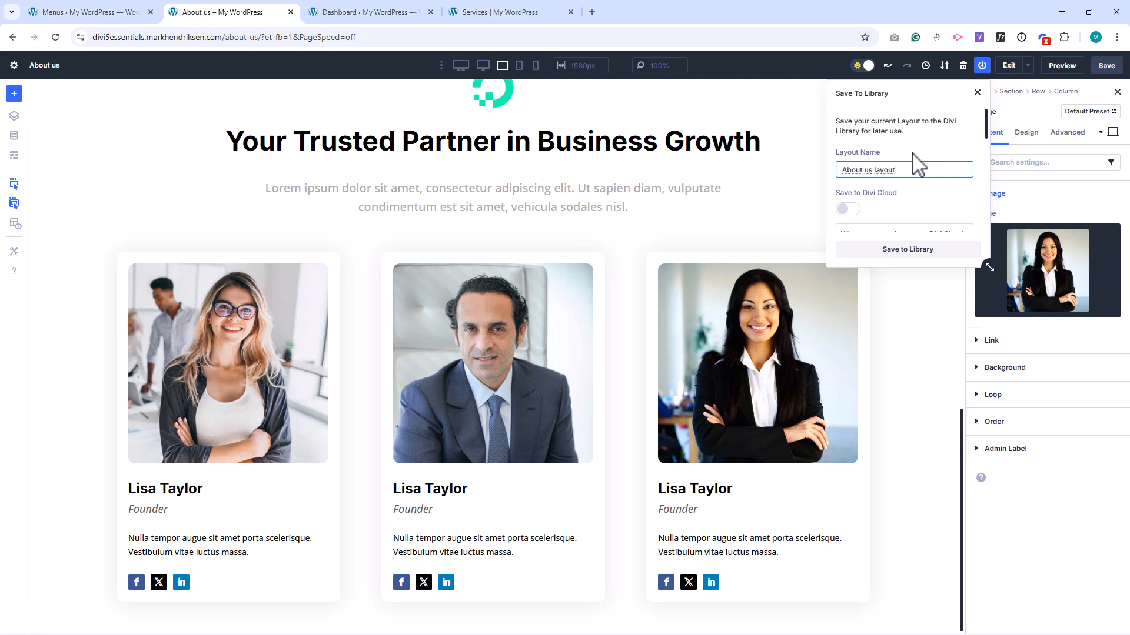
# Save the page layout to the Divi Library under the name "About us layout".
pyautogui.click(916, 251)
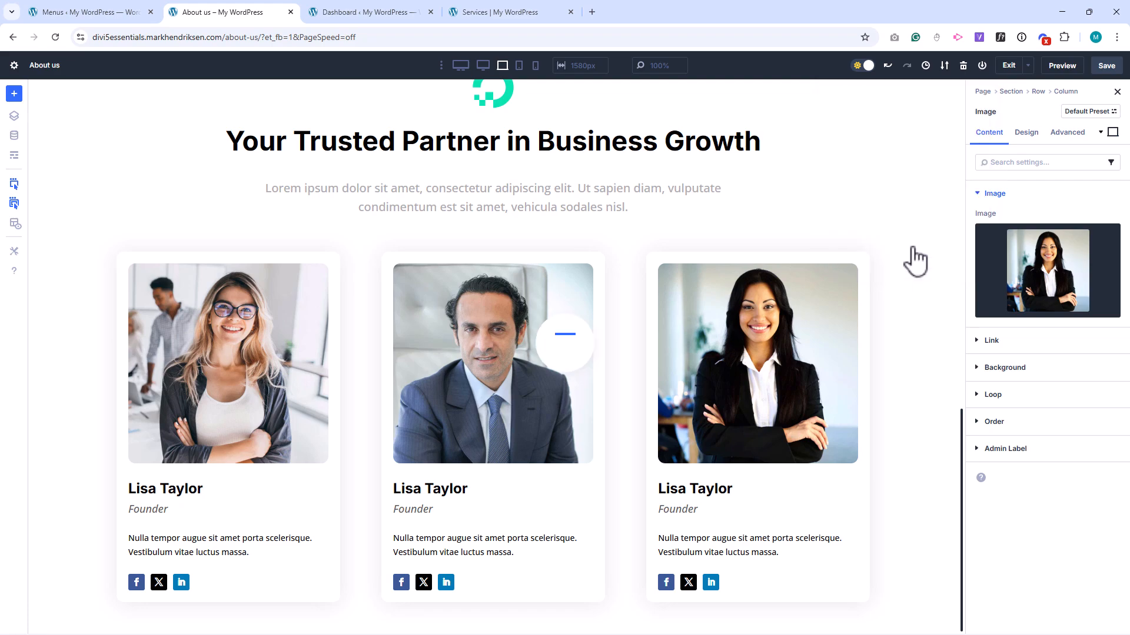
# Examine the demo site's Services page and its Single Service page from header to footer as the design reference.
pyautogui.click(507, 13)
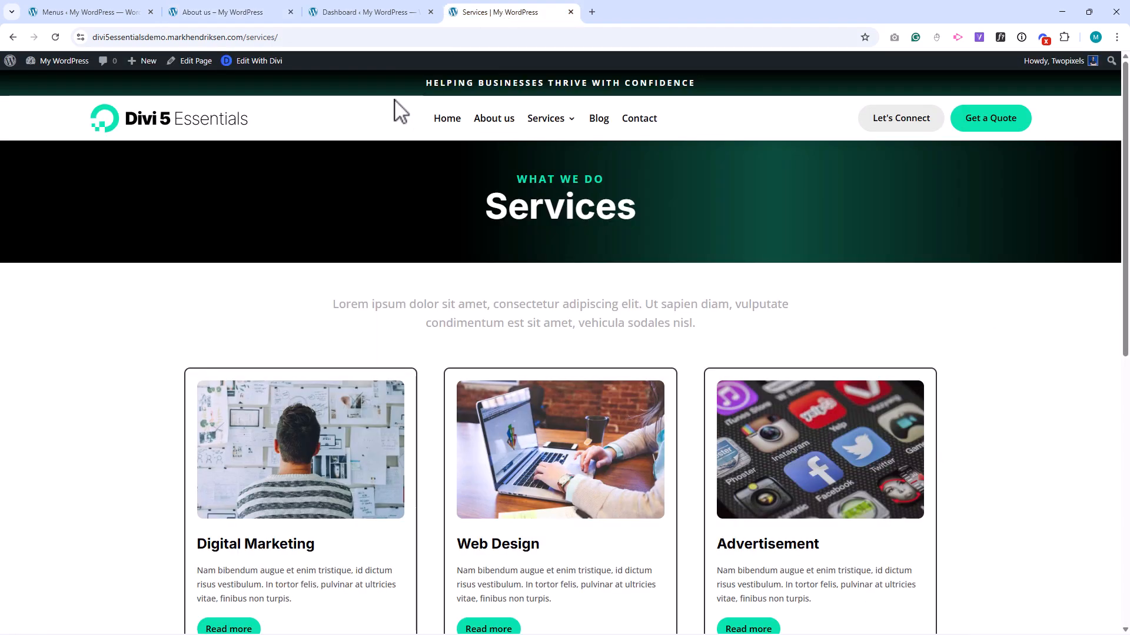
pyautogui.scroll(-5, 68, 201)
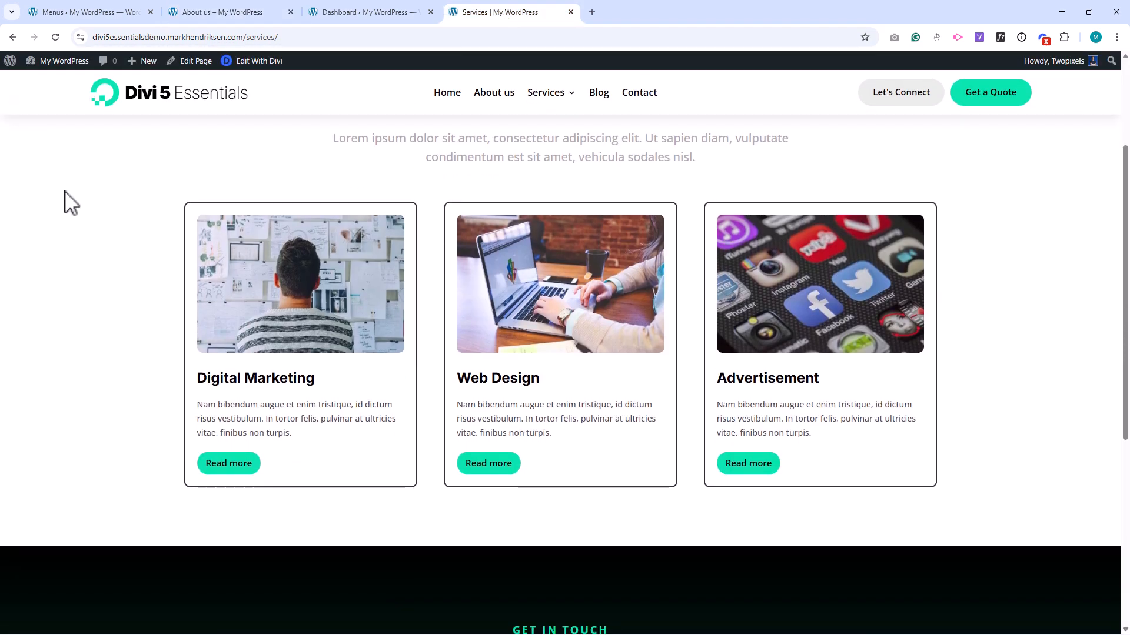
pyautogui.scroll(4, 69, 202)
pyautogui.scroll(1, 70, 203)
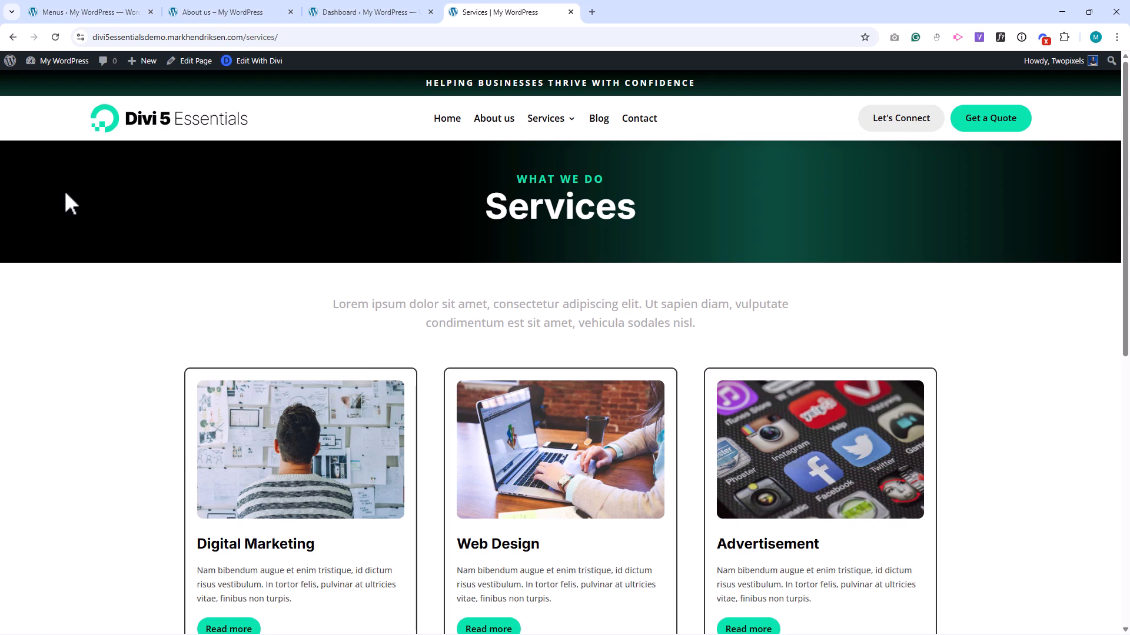
pyautogui.click(561, 164)
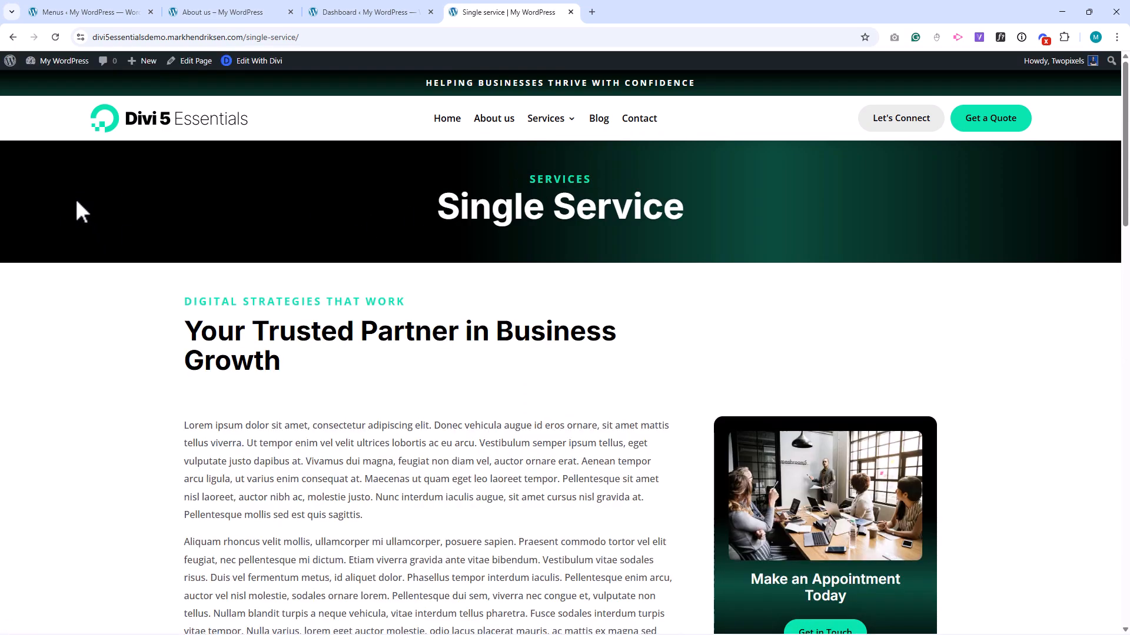
pyautogui.scroll(-5, 77, 202)
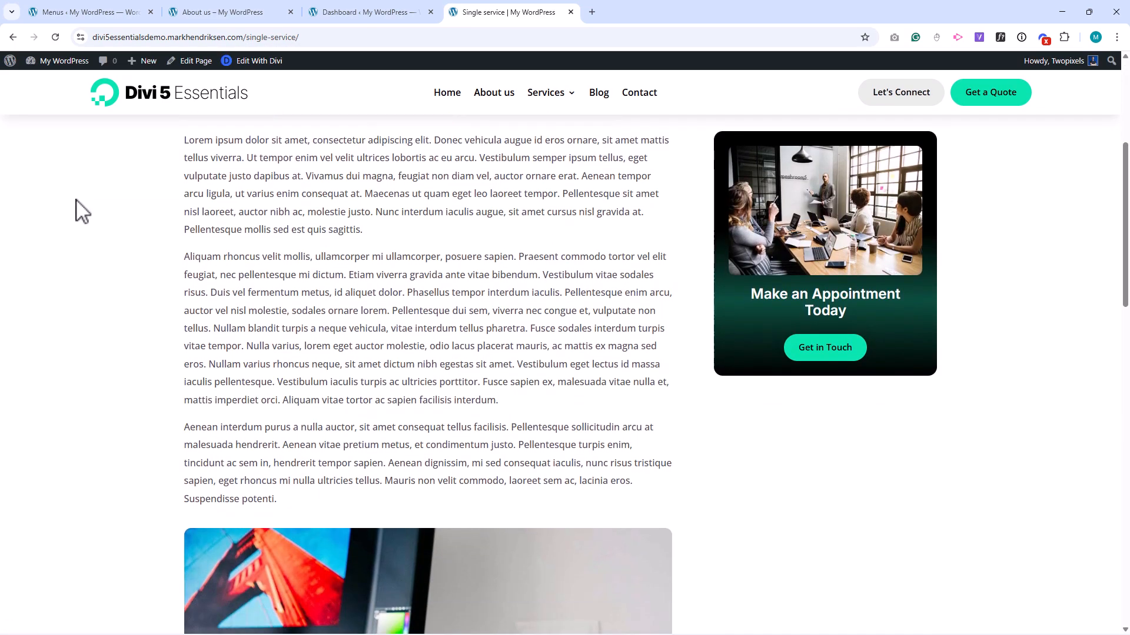
pyautogui.scroll(-10, 77, 210)
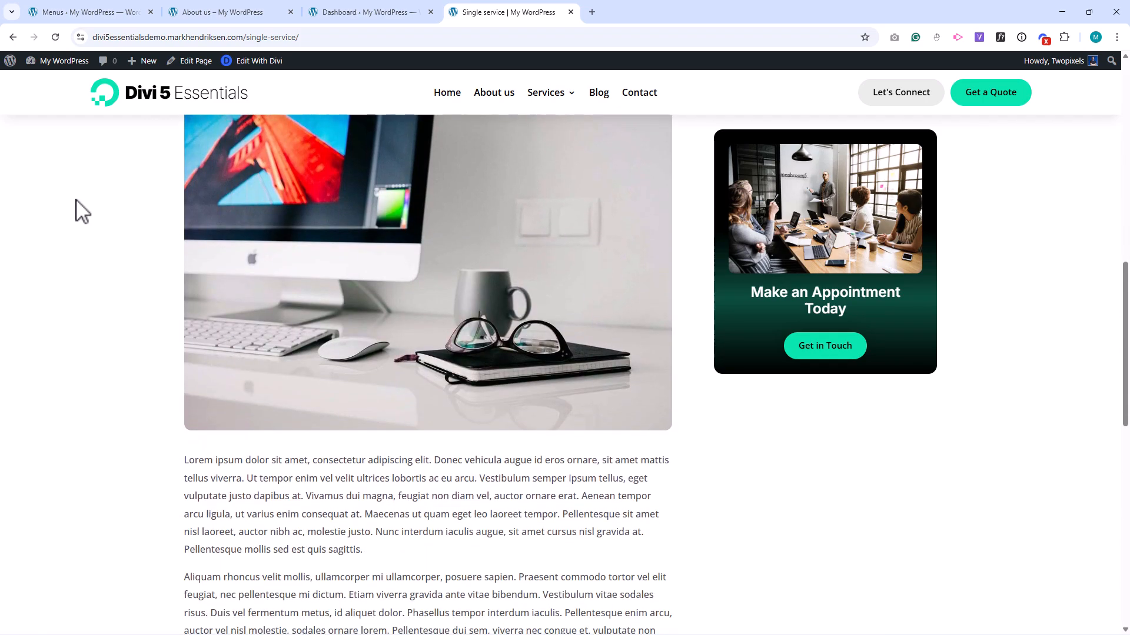
pyautogui.scroll(-5, 82, 210)
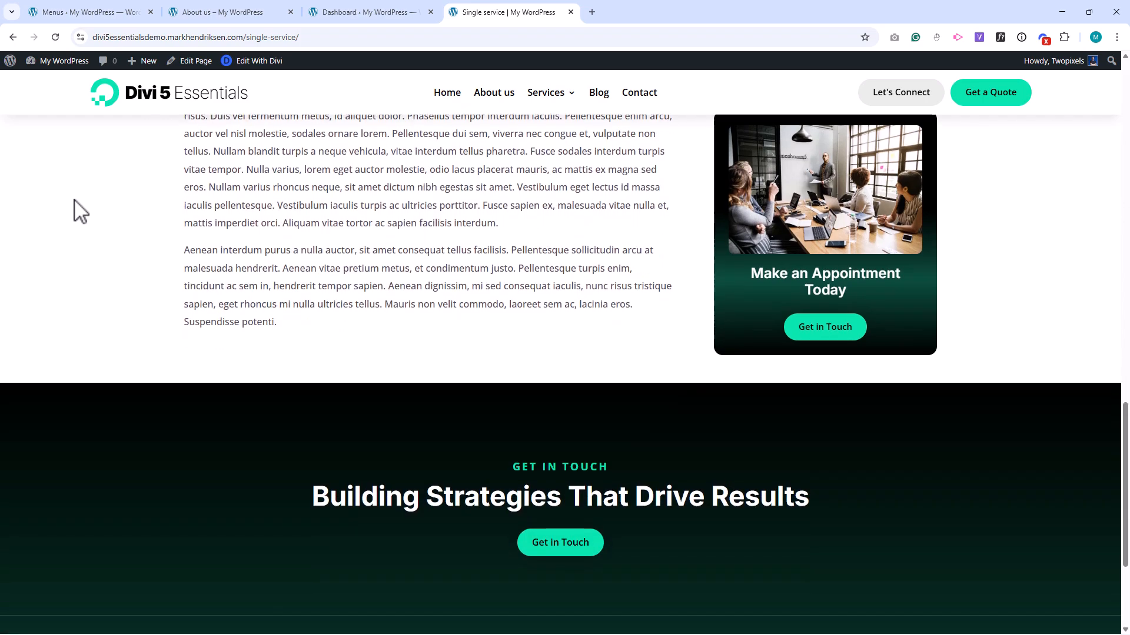
pyautogui.scroll(20, 80, 212)
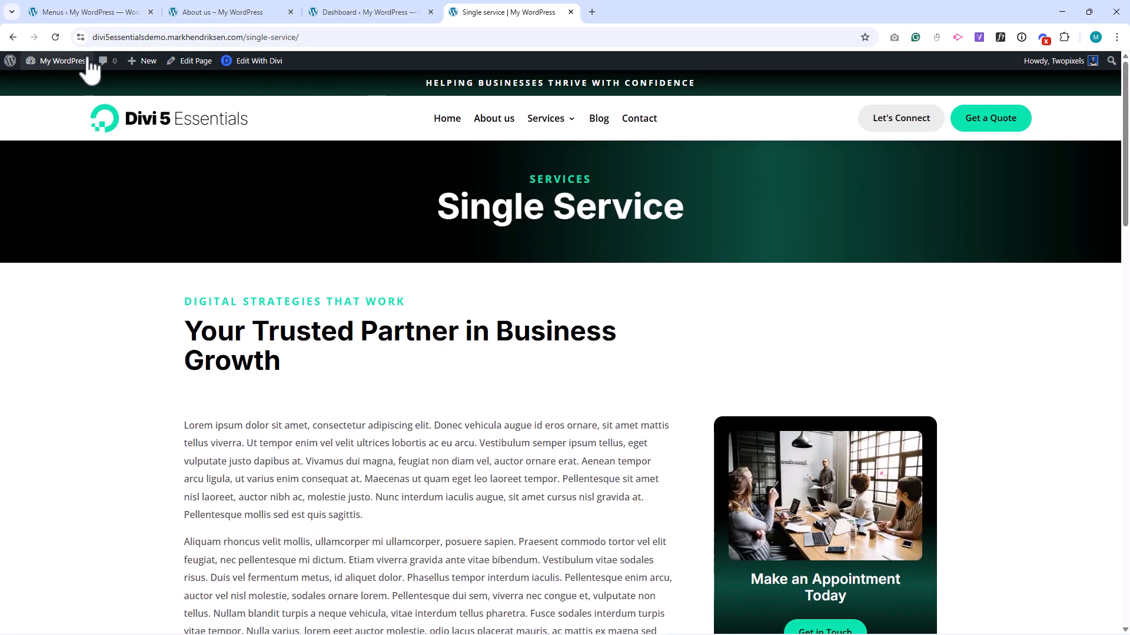
# Create a new WordPress page titled "Services" on the working site and publish it.
pyautogui.click(74, 12)
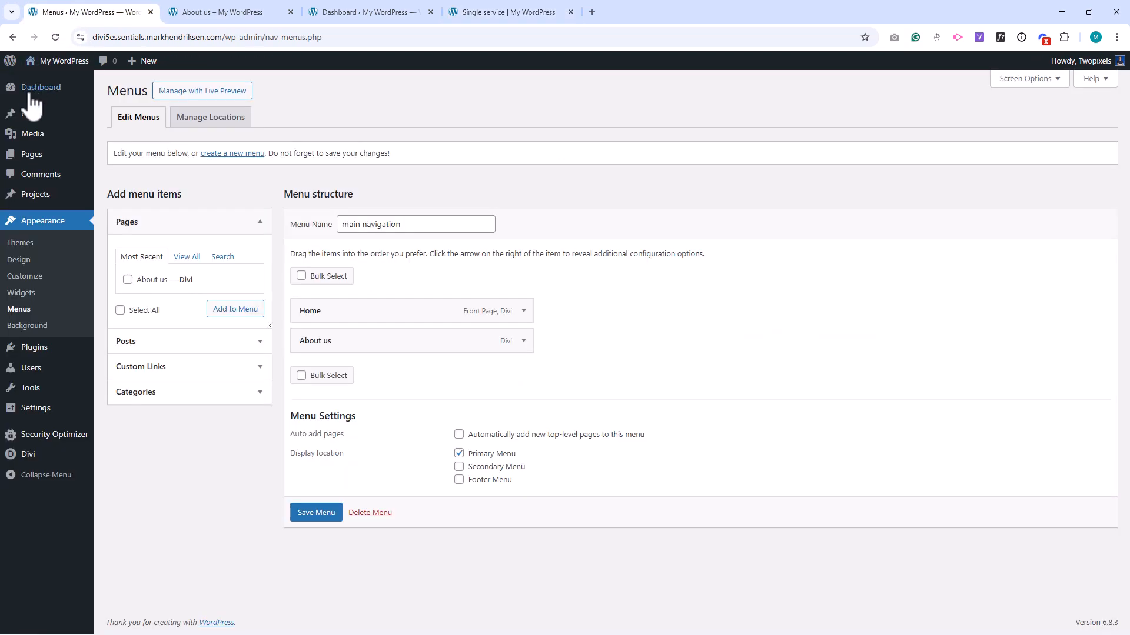
pyautogui.moveTo(26, 154)
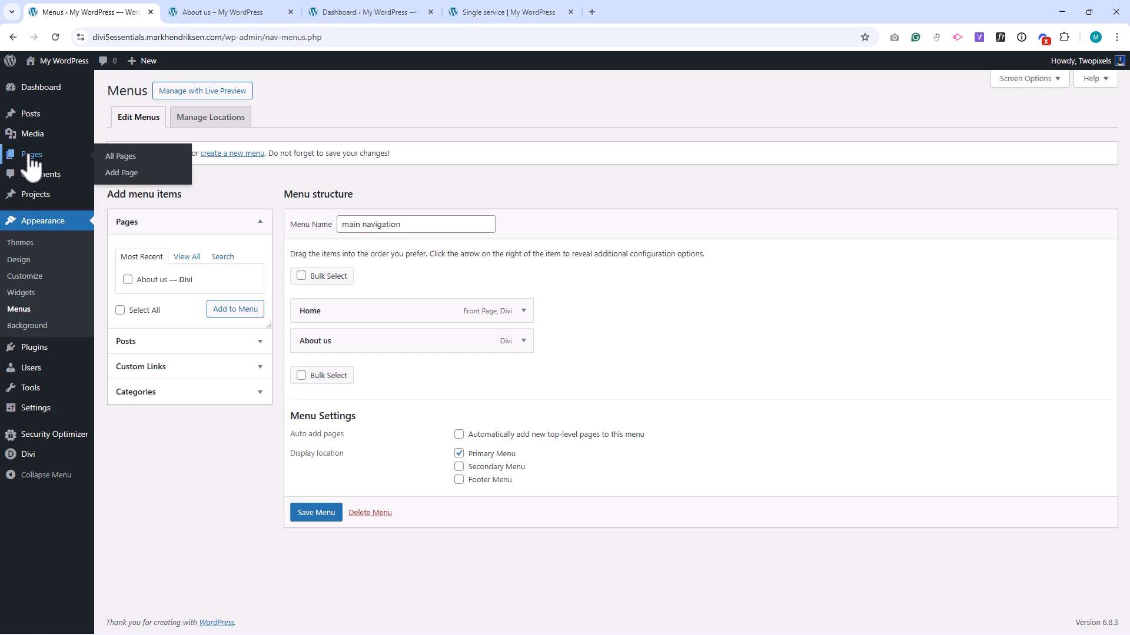
pyautogui.click(125, 174)
pyautogui.write('Se')
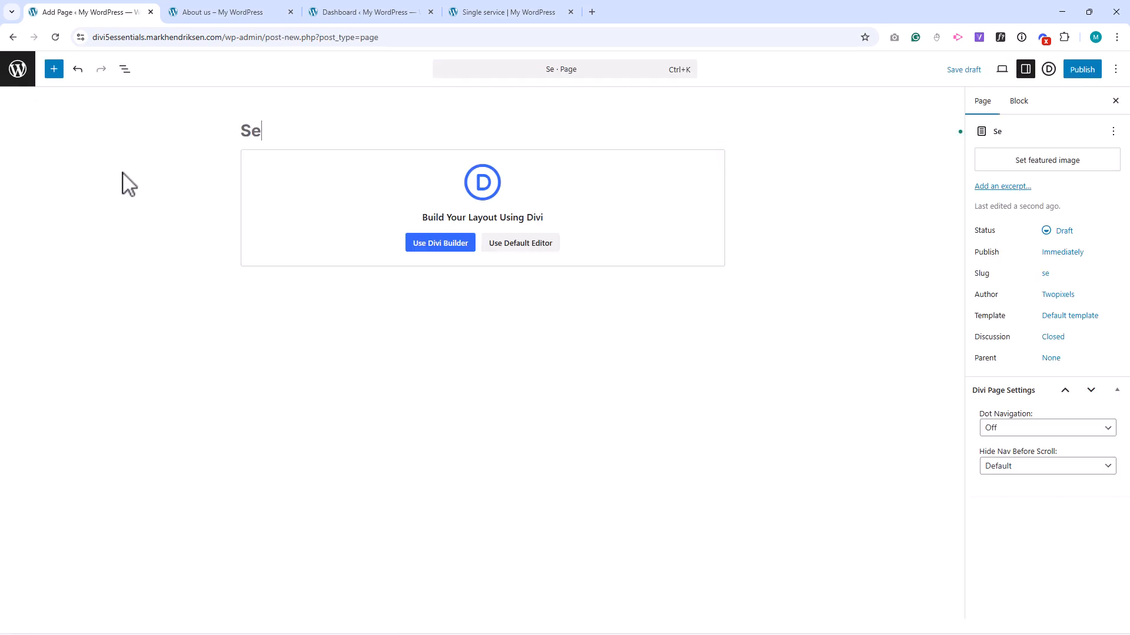
pyautogui.write('rvices')
pyautogui.click(1082, 69)
pyautogui.click(1081, 70)
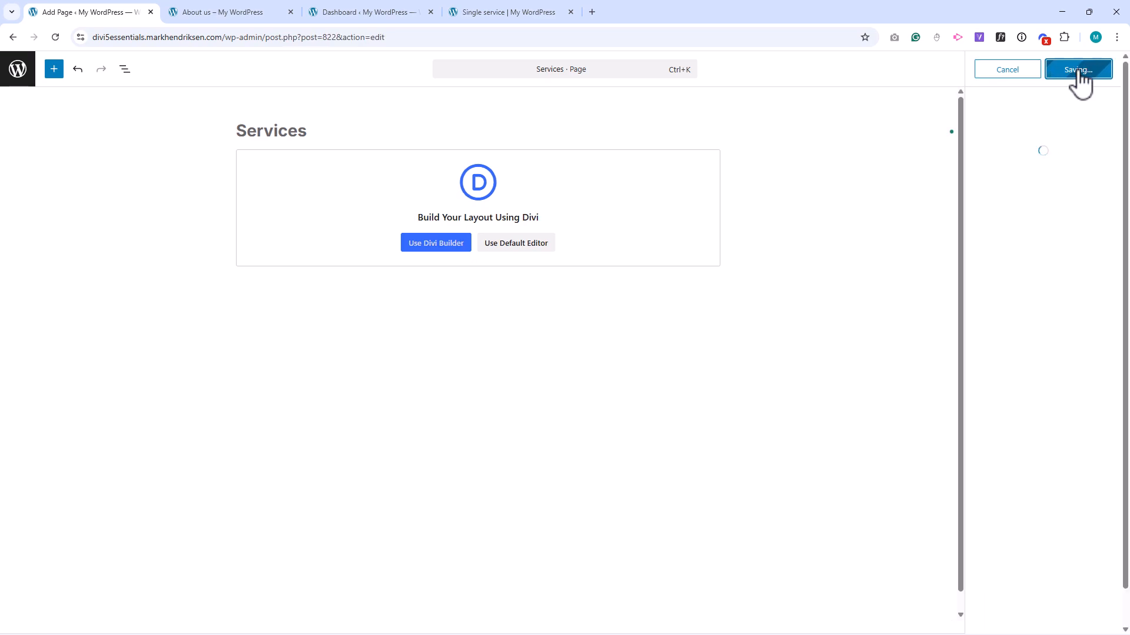
# Add another page titled "Single service" and publish it.
pyautogui.click(1085, 203)
pyautogui.write('S')
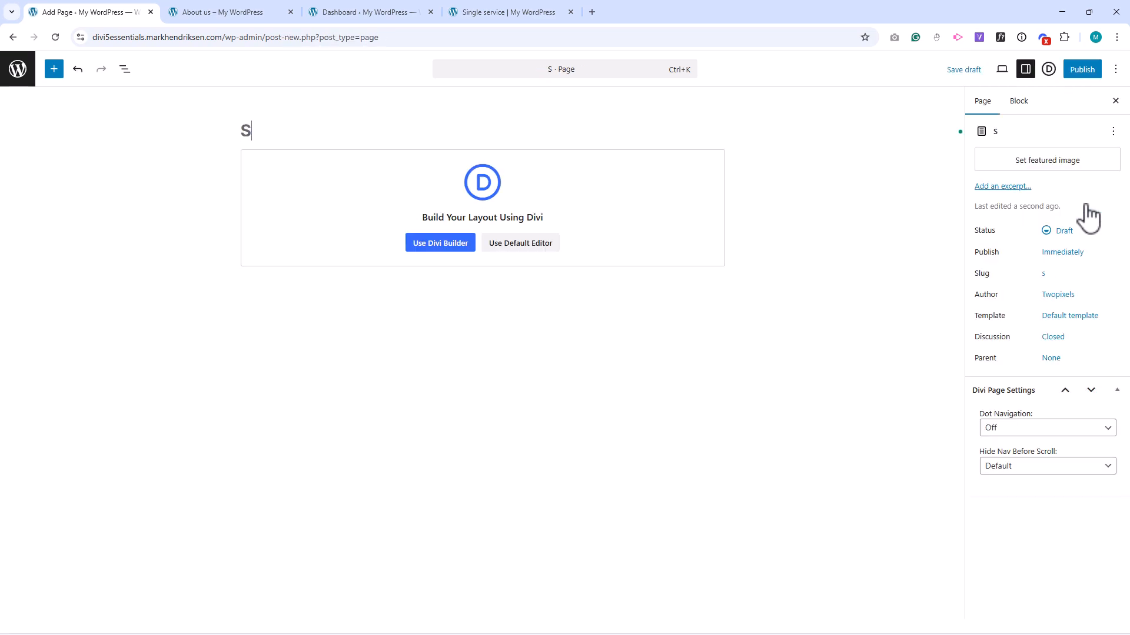
pyautogui.write('ingle service')
pyautogui.click(1082, 70)
pyautogui.click(1082, 70)
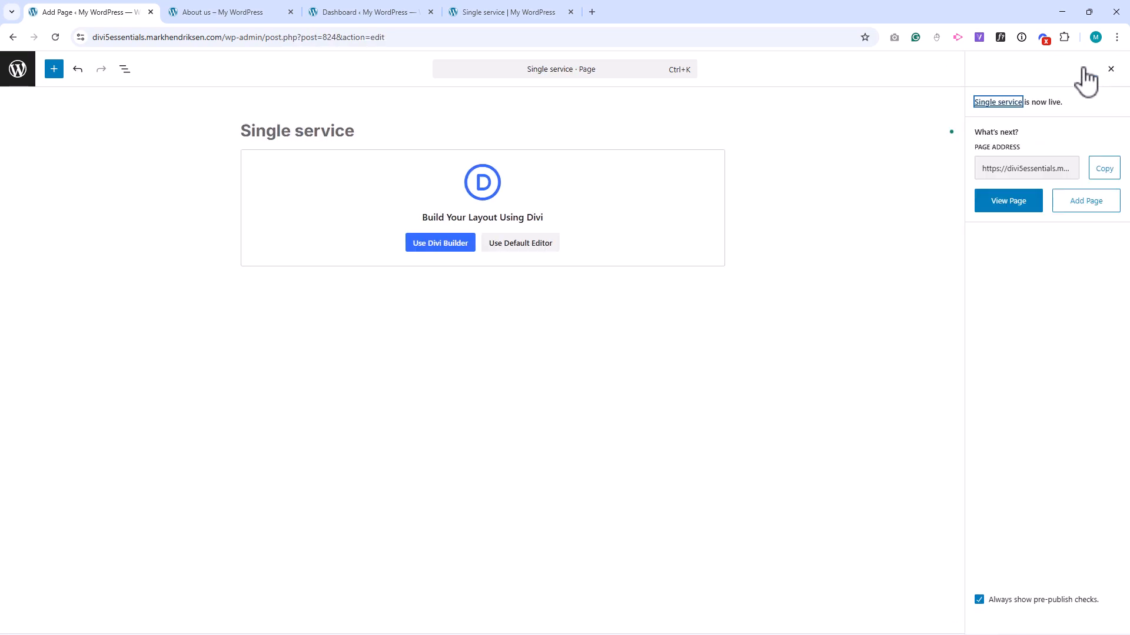
# Add the Services and Single service pages to the main navigation menu, nest Single service under Services, and save the menu.
pyautogui.click(18, 75)
pyautogui.moveTo(37, 264)
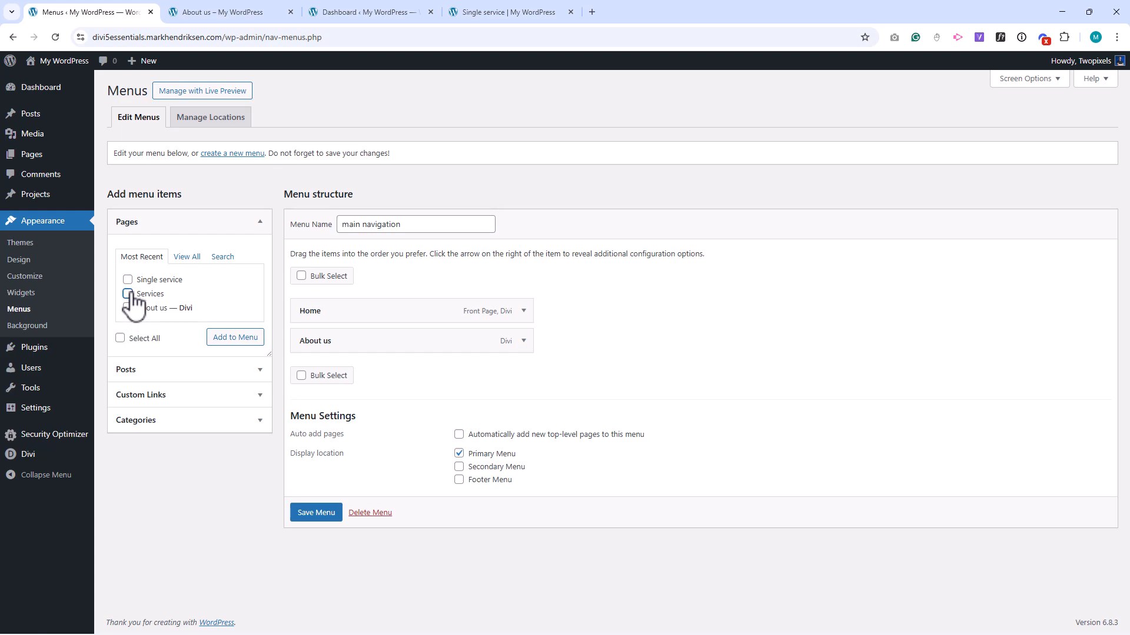
pyautogui.click(128, 294)
pyautogui.click(127, 279)
pyautogui.click(235, 342)
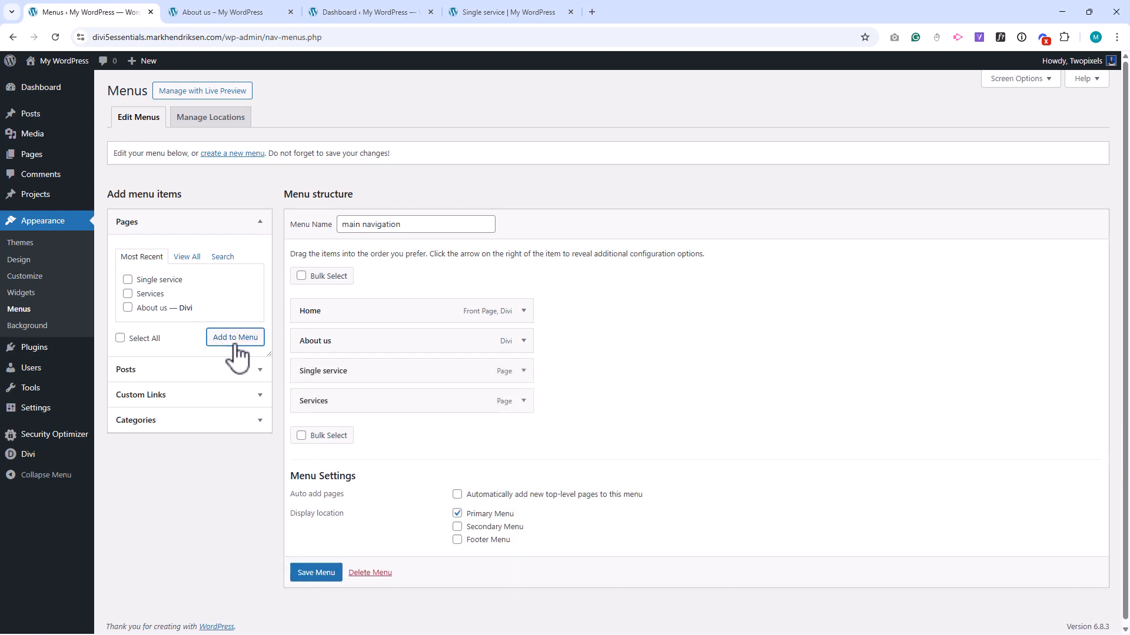
pyautogui.moveTo(325, 372); pyautogui.dragTo(370, 413)
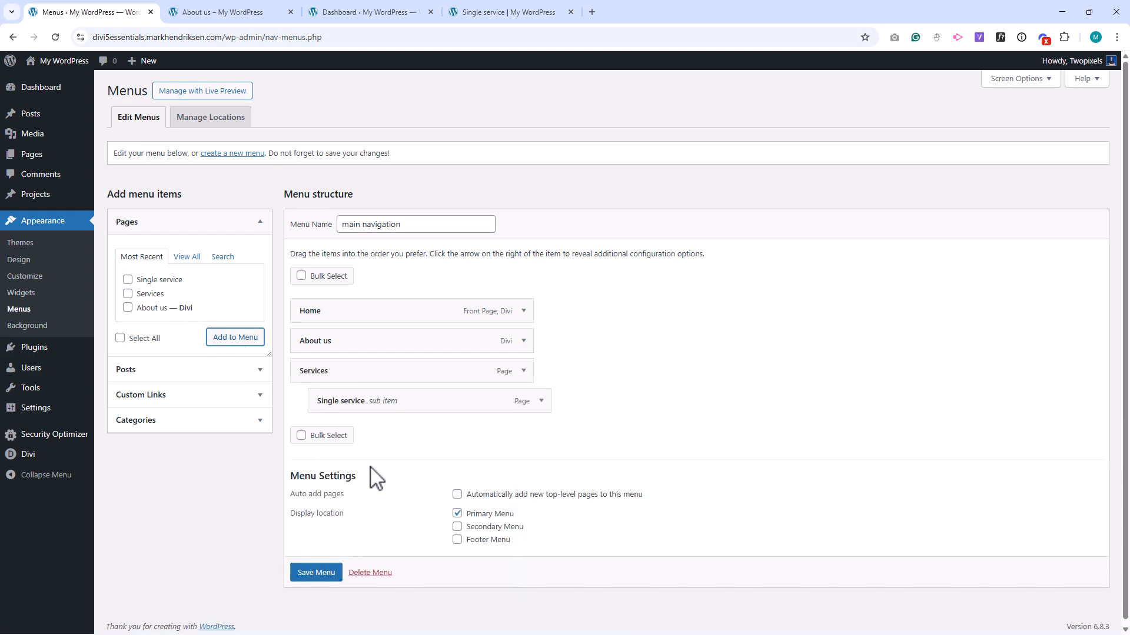
pyautogui.click(321, 572)
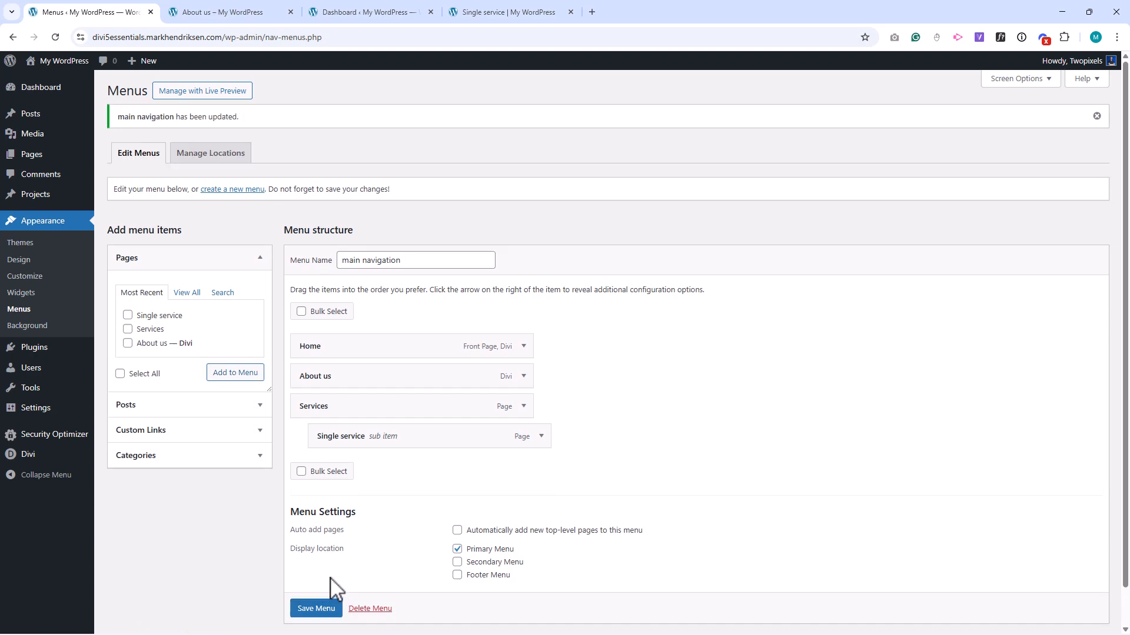
# Exit the About us page builder and open the site's Services page for editing with Divi.
pyautogui.click(247, 13)
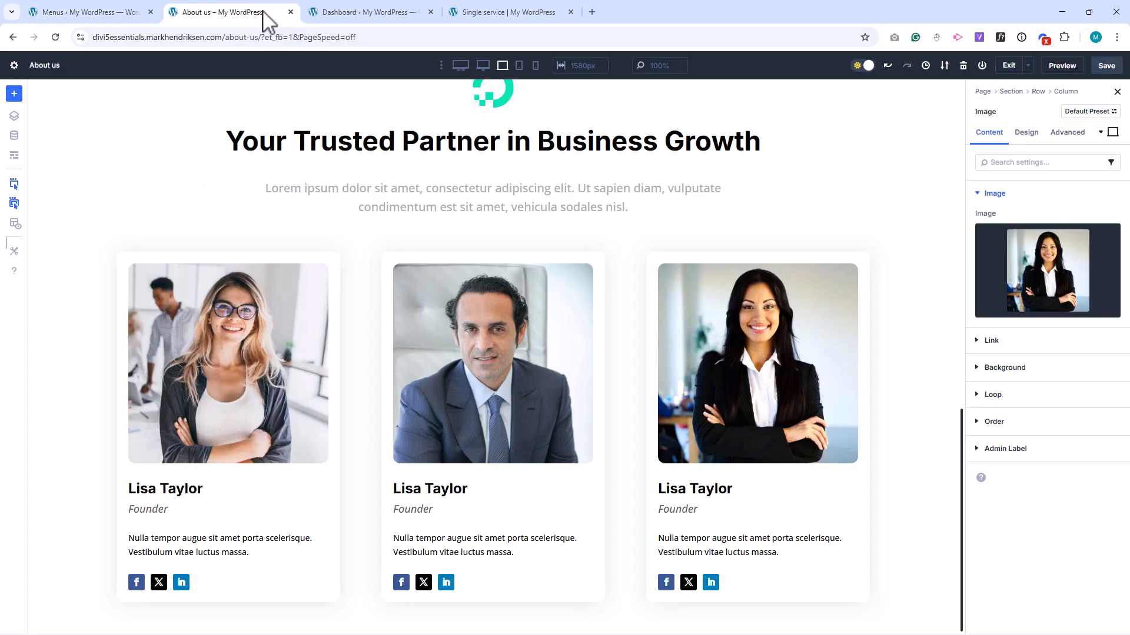
pyautogui.click(1010, 71)
pyautogui.click(634, 402)
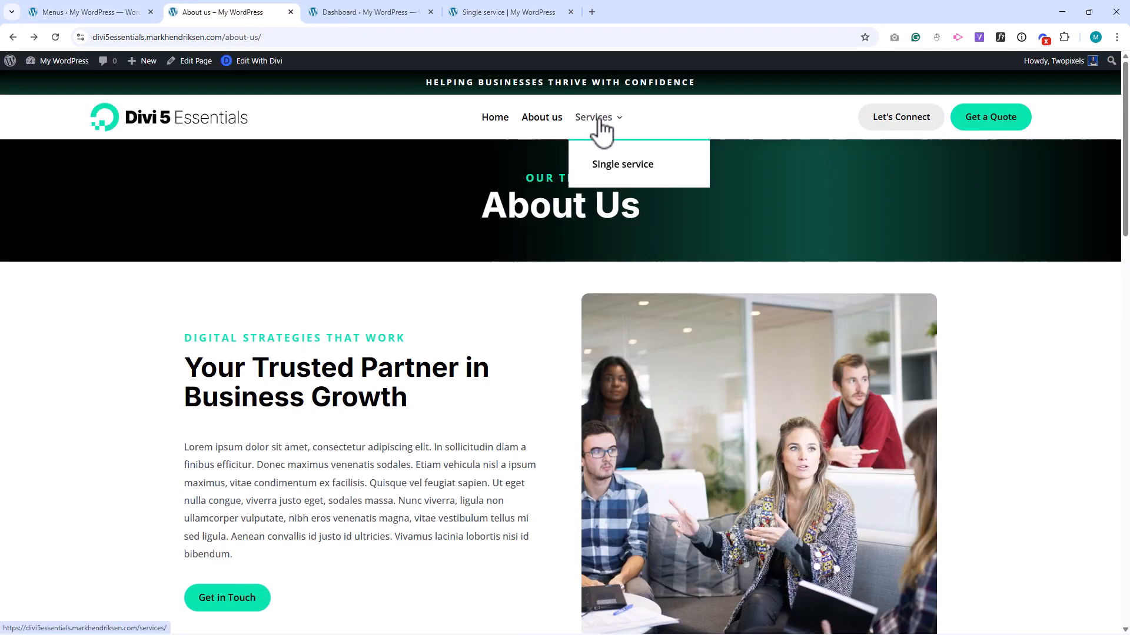
pyautogui.click(599, 121)
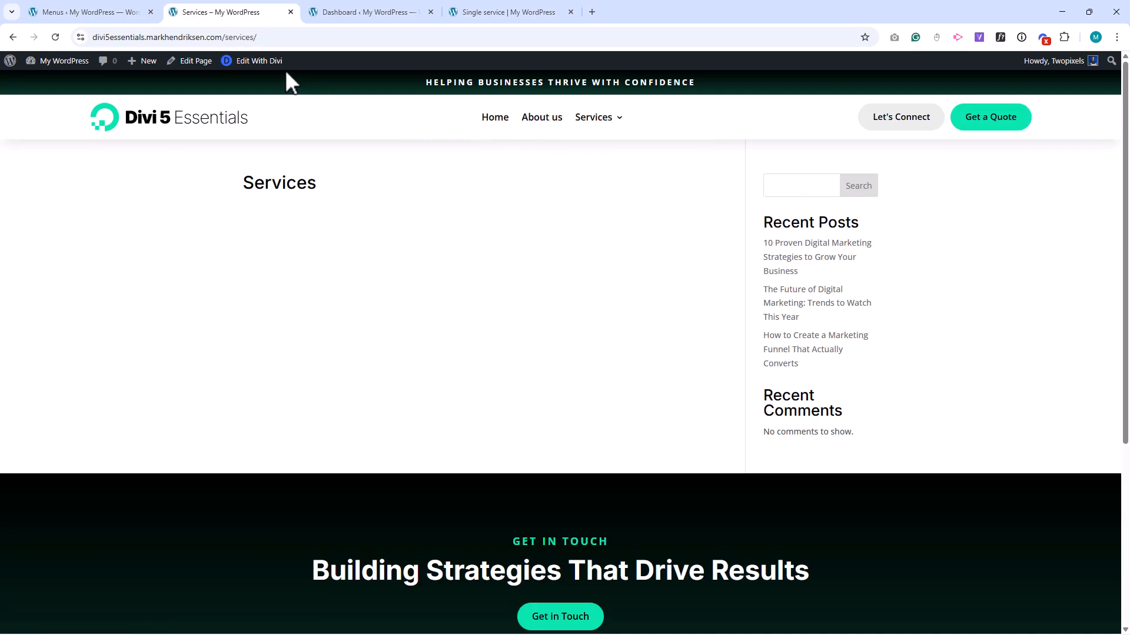
pyautogui.click(259, 61)
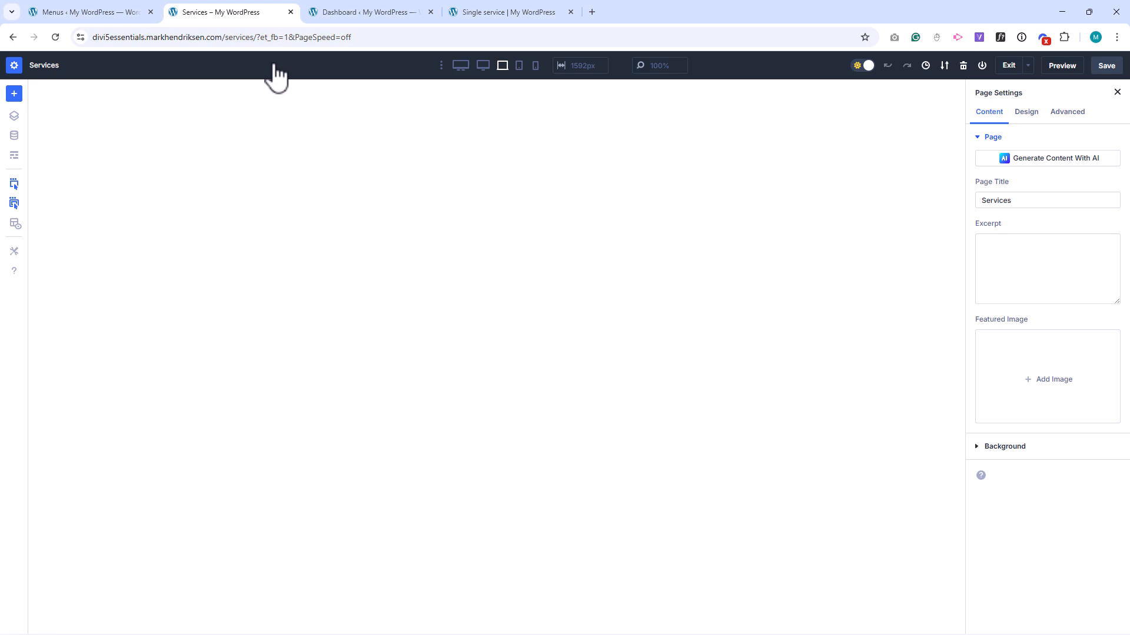
# Load the saved "About us layout" from the library into the Services page.
pyautogui.click(14, 94)
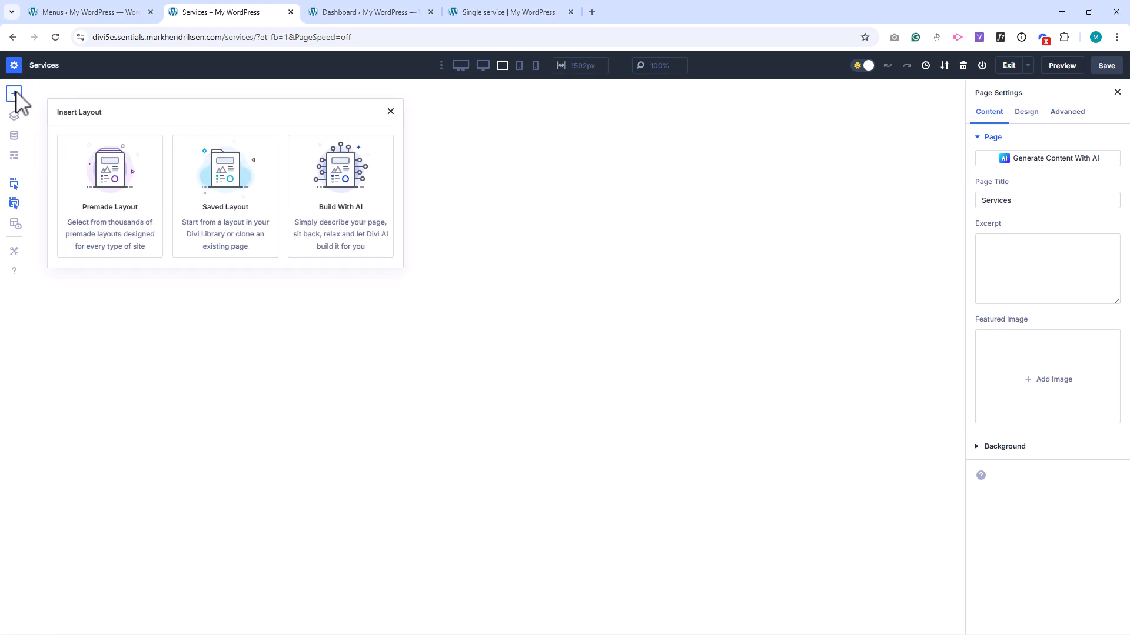
pyautogui.click(103, 168)
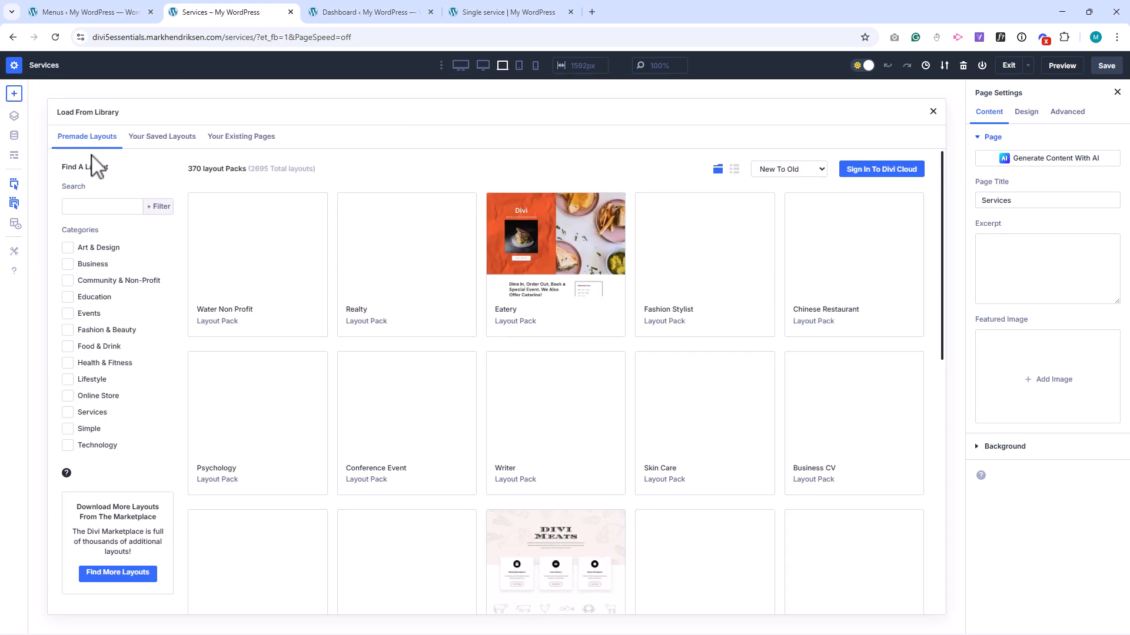
pyautogui.click(176, 141)
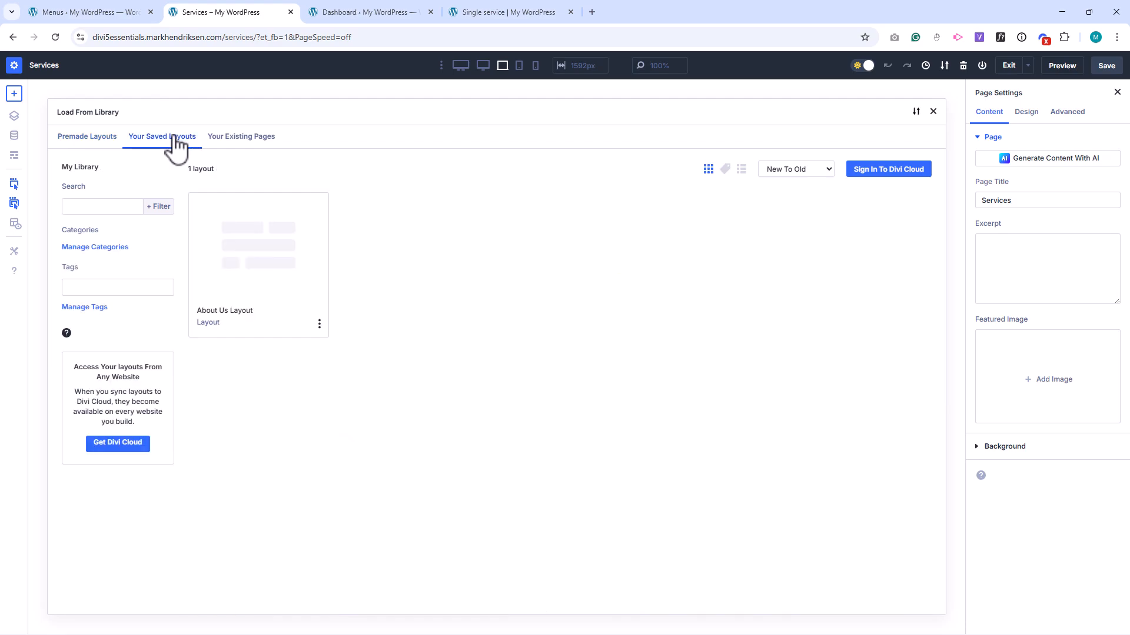
pyautogui.click(262, 227)
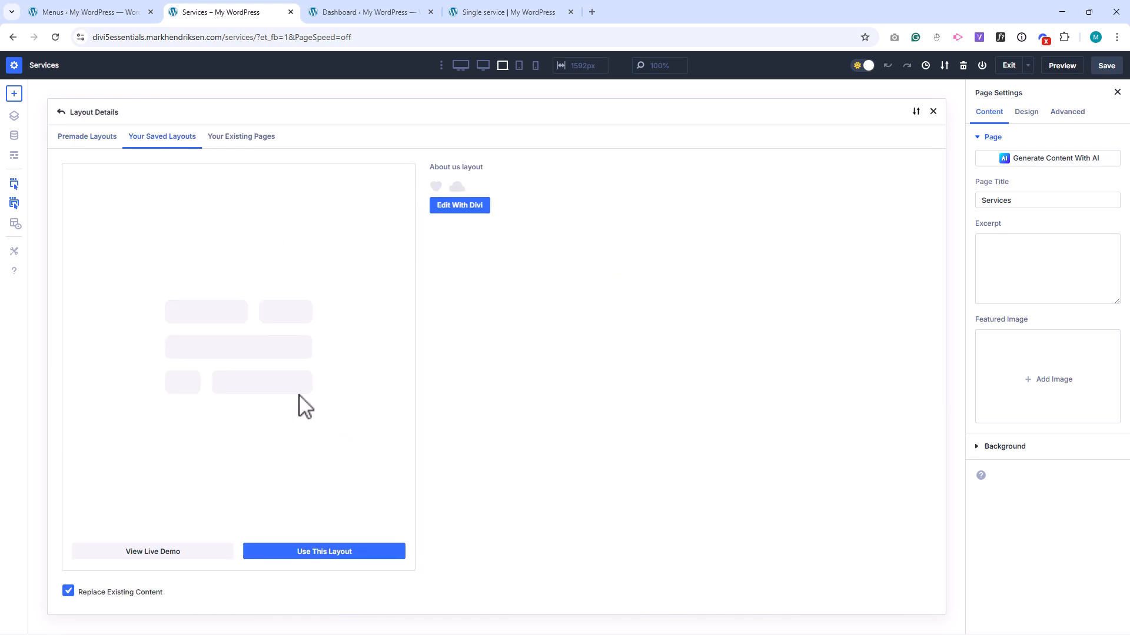
pyautogui.click(344, 555)
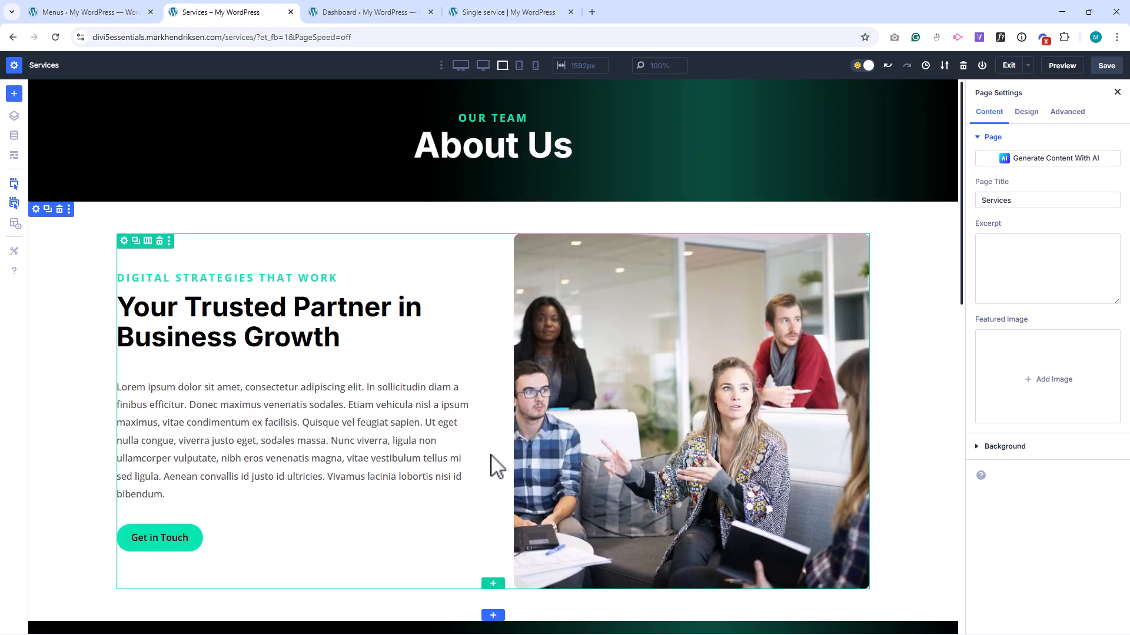
# Delete the two sections between the About Us header and the team section.
pyautogui.click(60, 210)
pyautogui.click(59, 210)
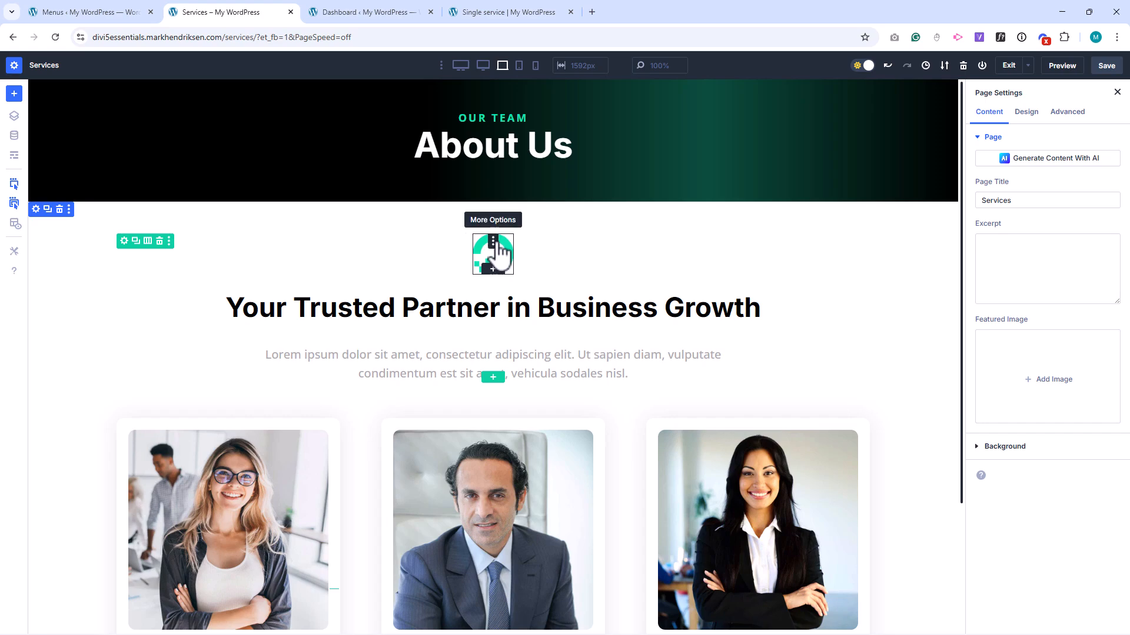
# Delete the team section's logo image, its "Your Trusted Partner in Business Growth" heading and the row of three team member cards.
pyautogui.click(493, 242)
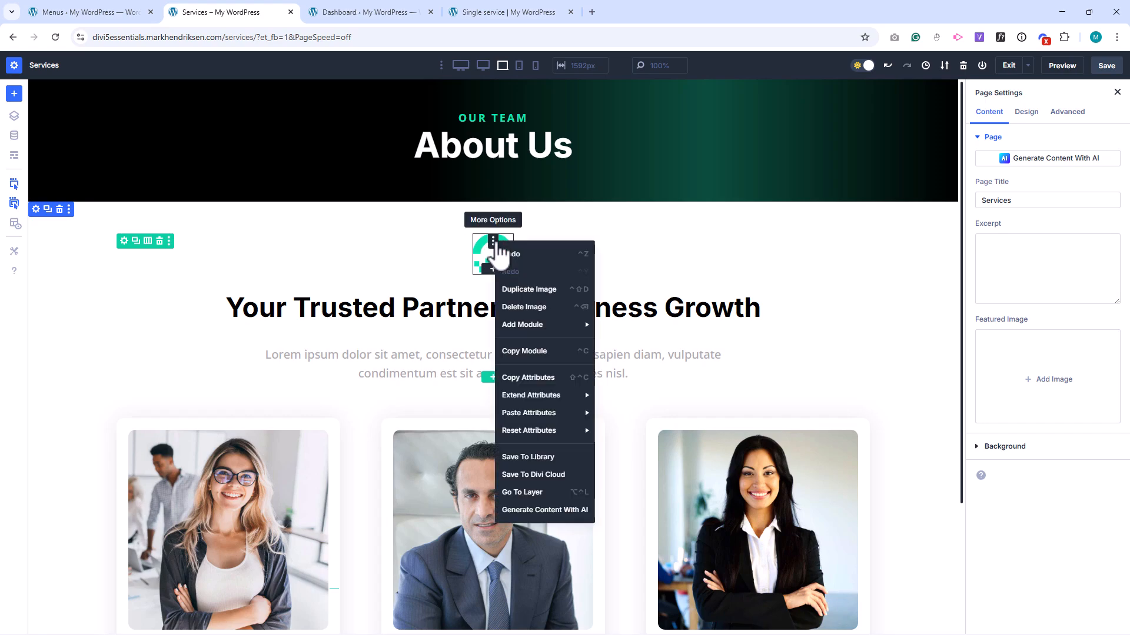
pyautogui.click(524, 308)
pyautogui.click(511, 242)
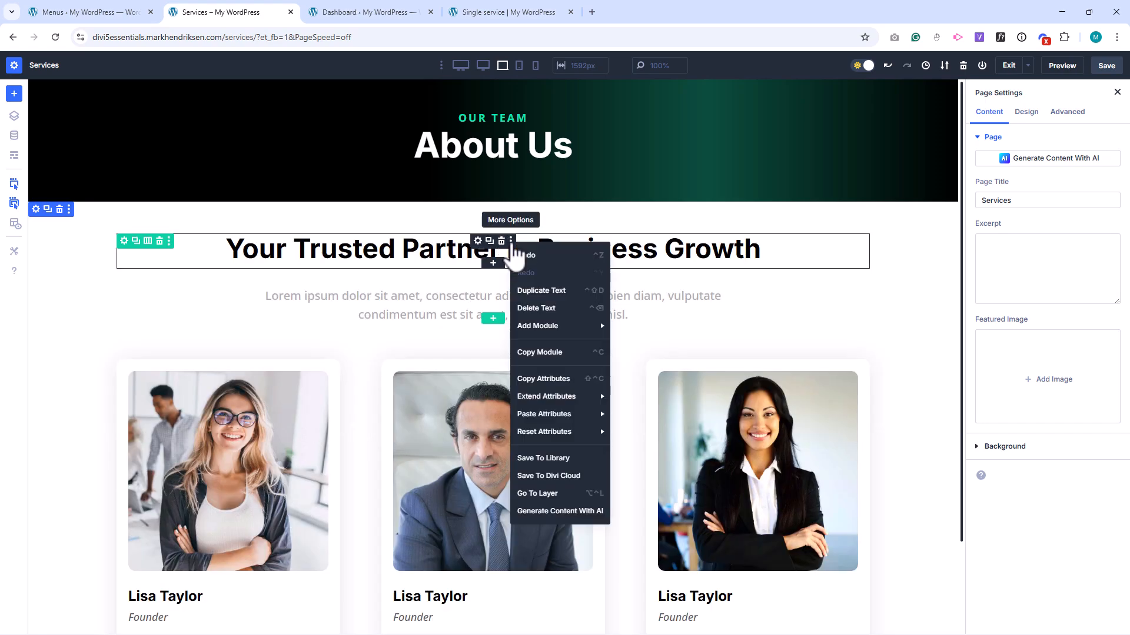
pyautogui.moveTo(542, 328)
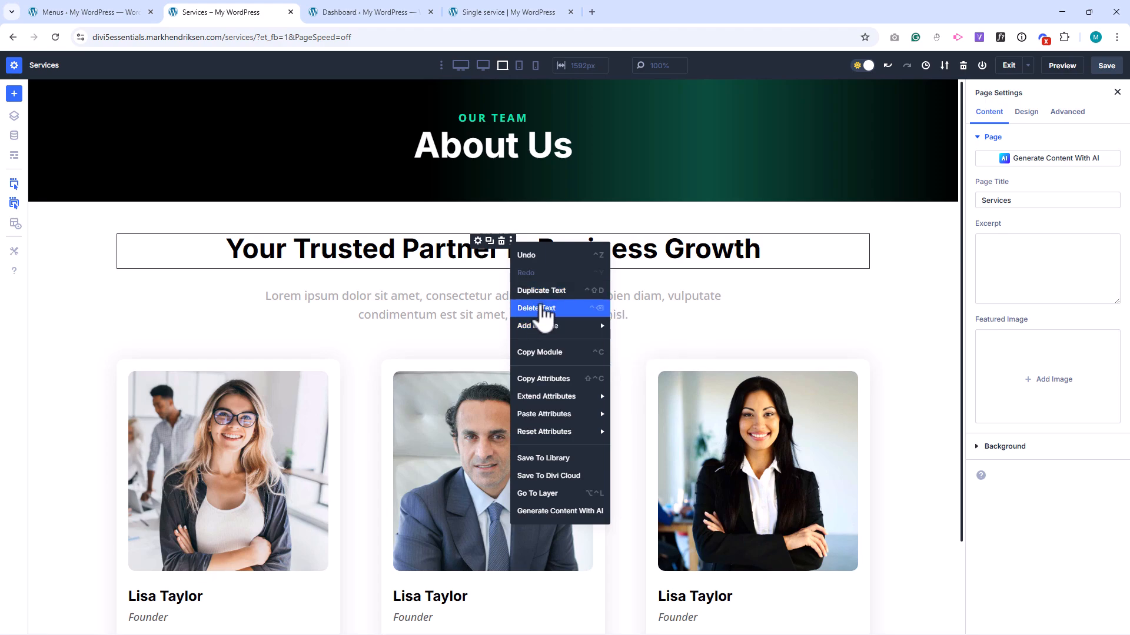
pyautogui.click(541, 309)
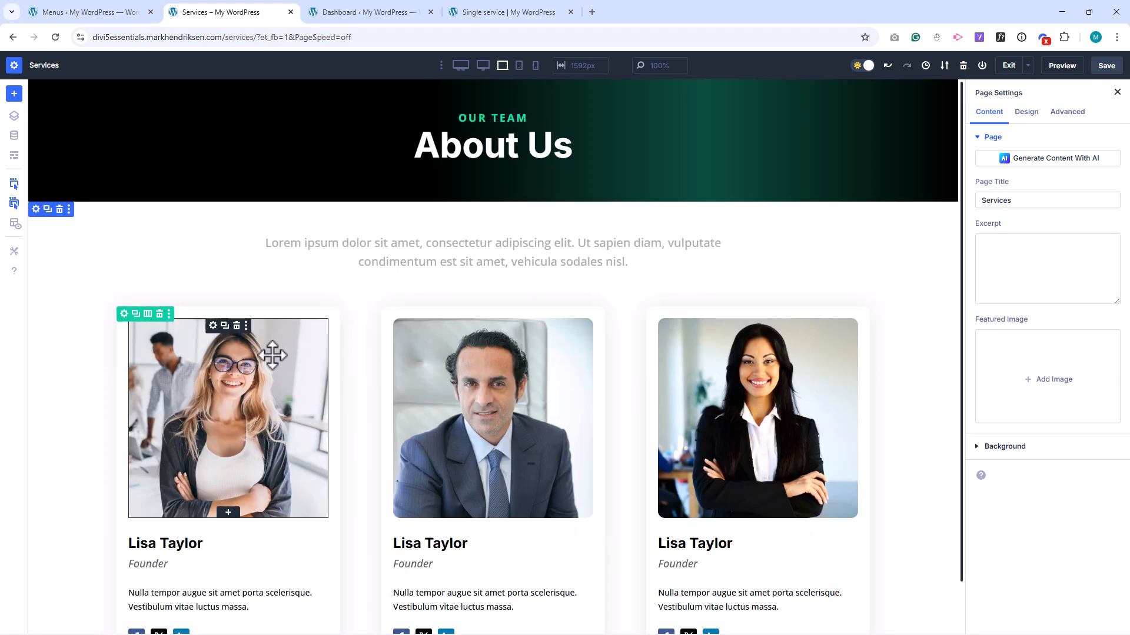
pyautogui.click(159, 314)
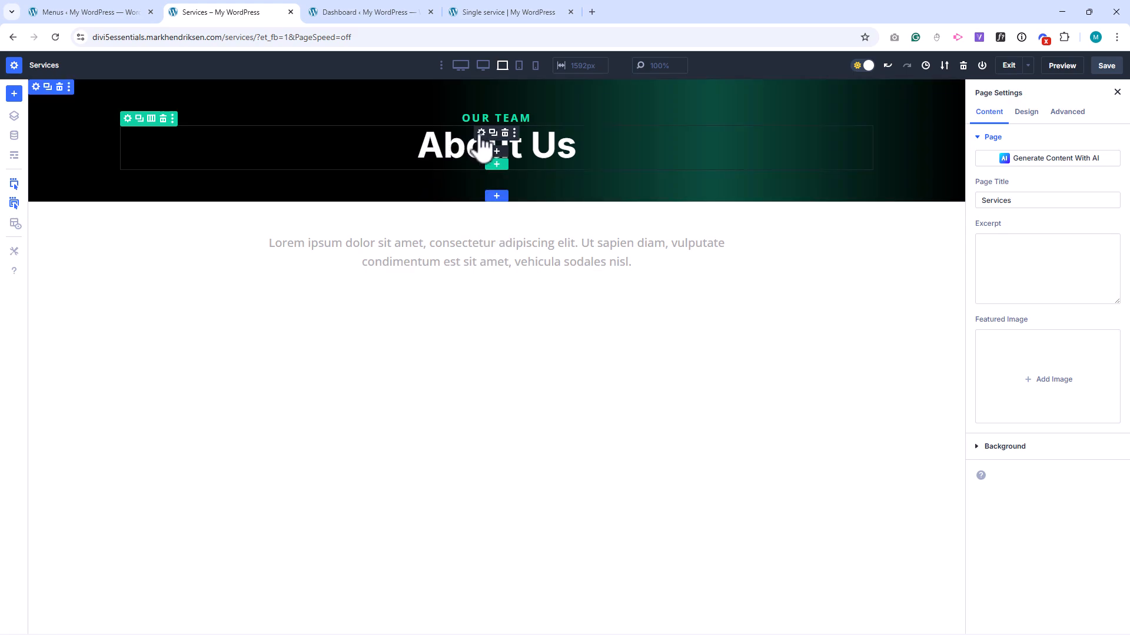
# Replace the "About Us" title in the page header with "Services".
pyautogui.click(481, 133)
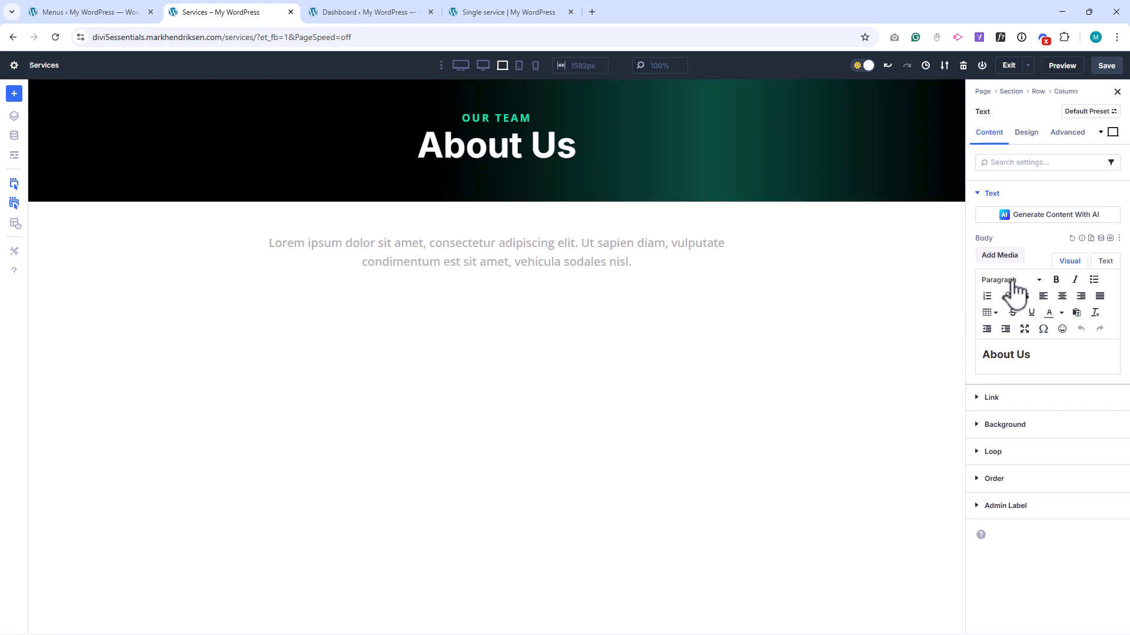
pyautogui.tripleClick(986, 355)
pyautogui.write('Serv')
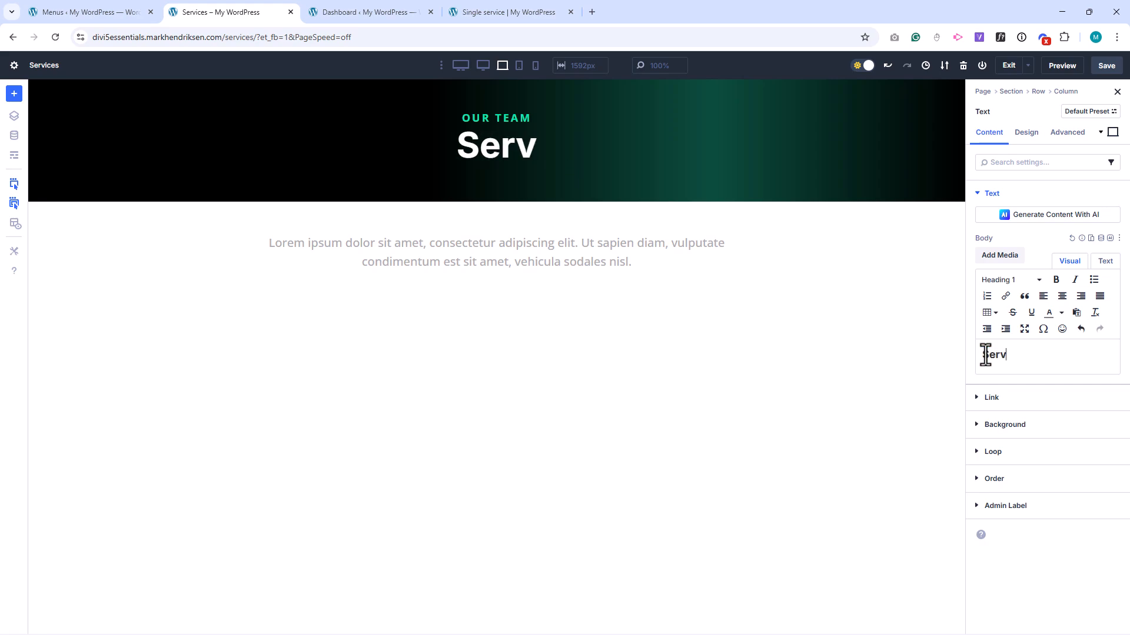
pyautogui.hotkey('ctrl', 'z')
pyautogui.write('Services')
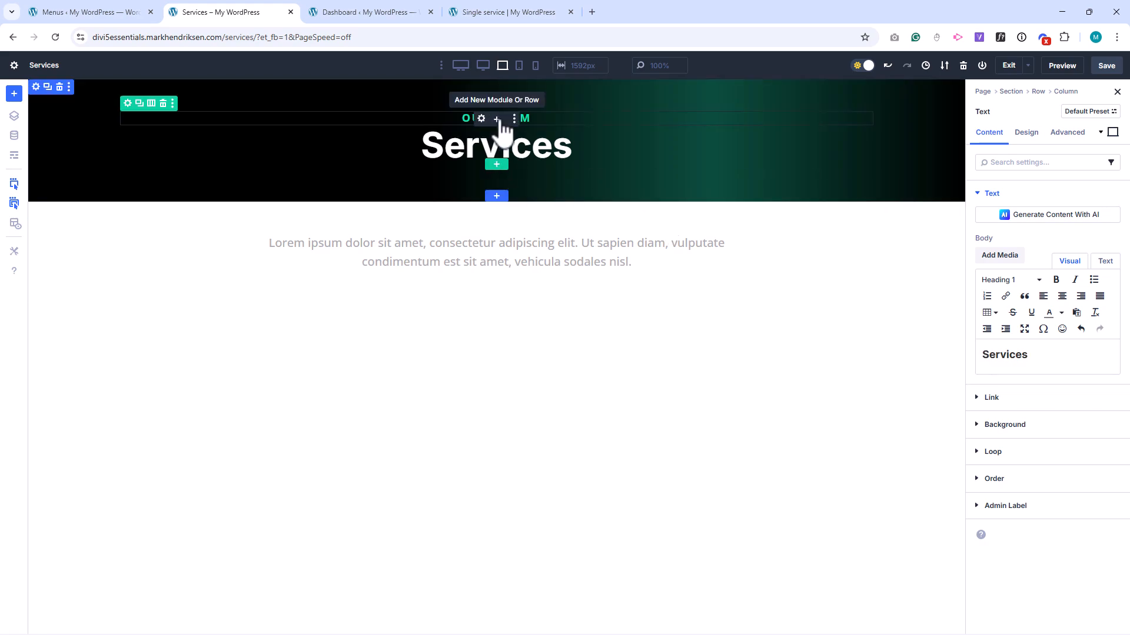
# Change the small "Our team" text above the header title to "What we do".
pyautogui.click(481, 119)
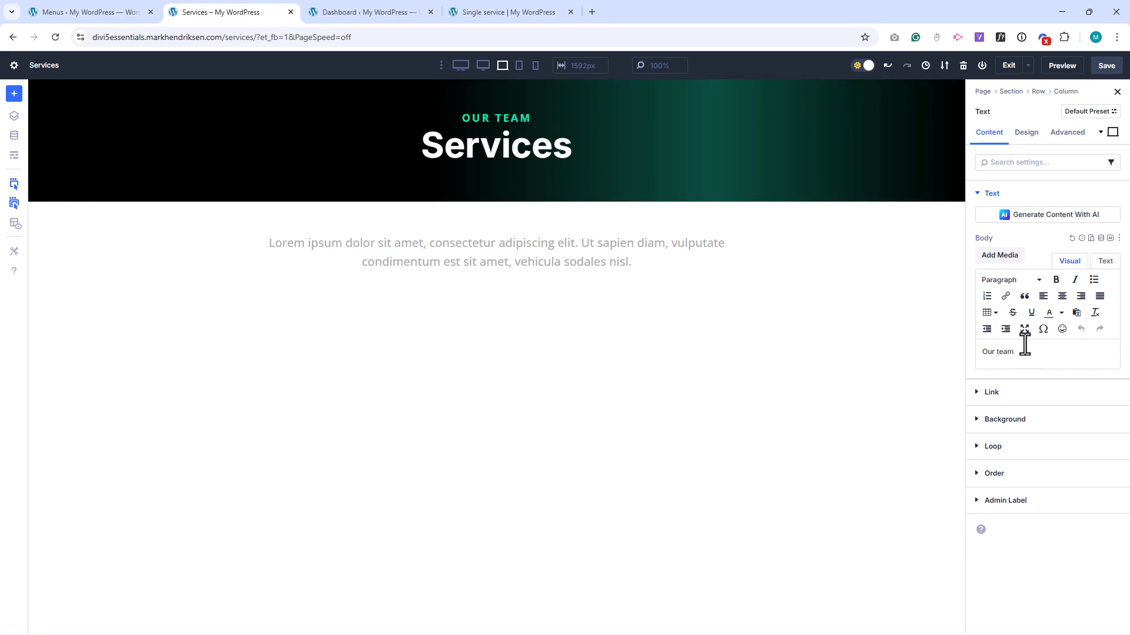
pyautogui.moveTo(1023, 351); pyautogui.dragTo(977, 351)
pyautogui.write('W')
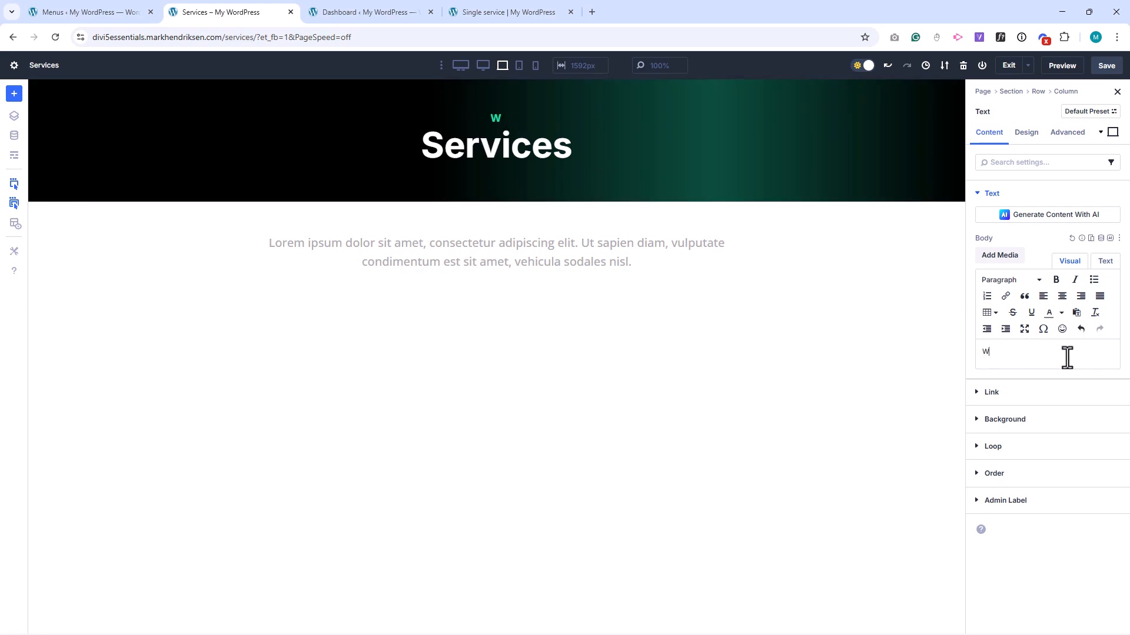
pyautogui.write('hat we do')
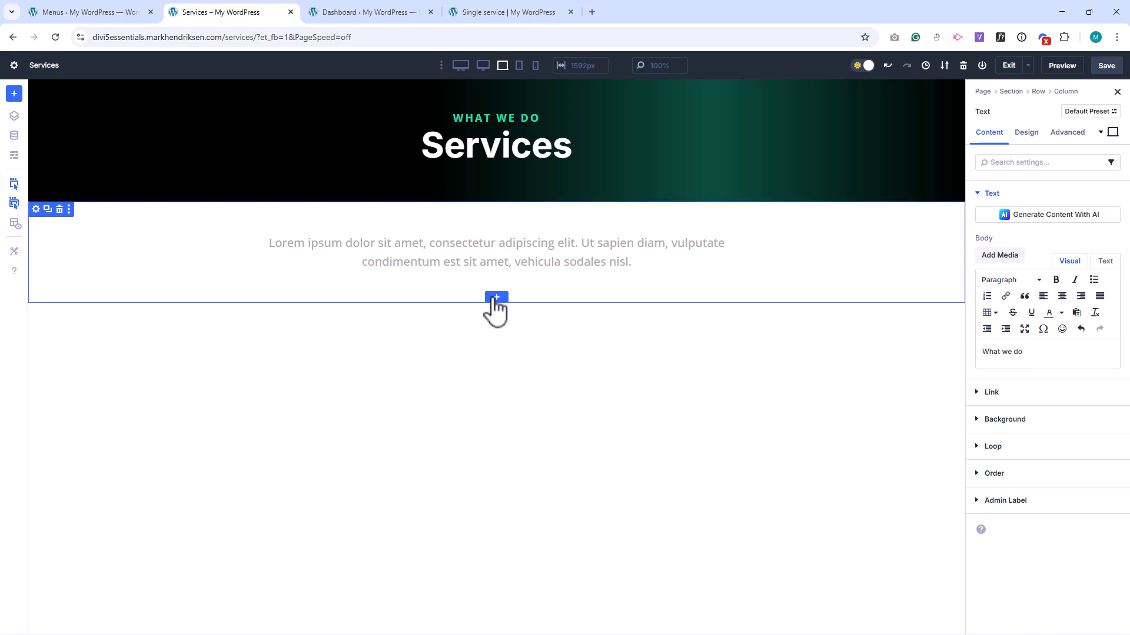
# Insert the saved Services Section from the library below the intro text and delete its logo and heading row.
pyautogui.click(496, 299)
pyautogui.click(456, 137)
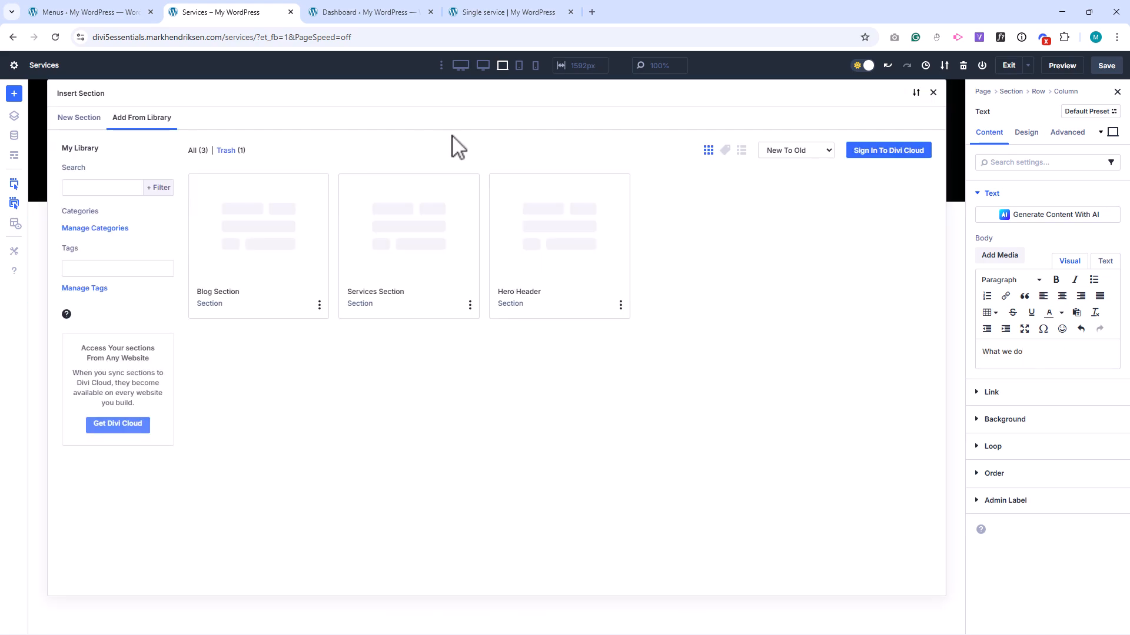
pyautogui.click(405, 241)
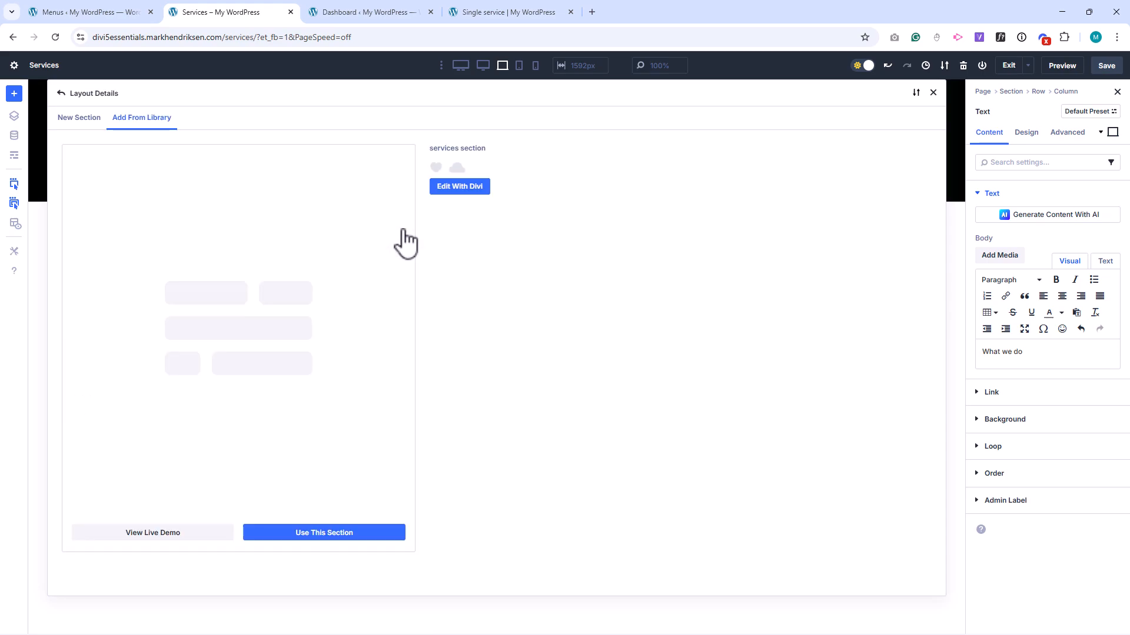
pyautogui.click(339, 535)
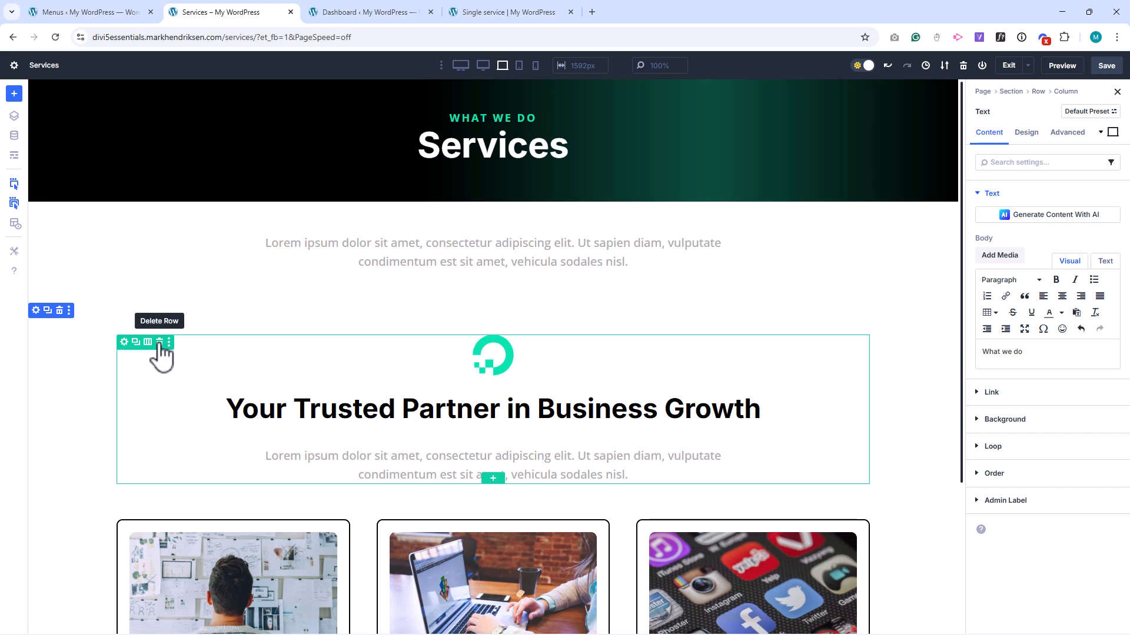
pyautogui.click(160, 343)
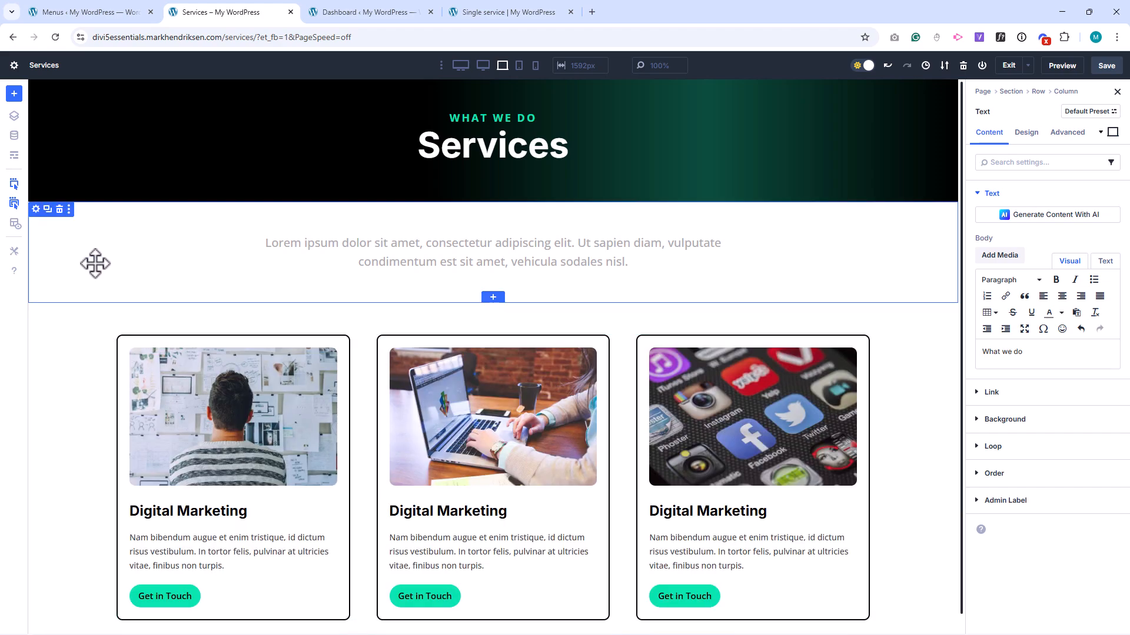
# Duplicate the row of three Digital Marketing service cards.
pyautogui.scroll(-1, 55, 283)
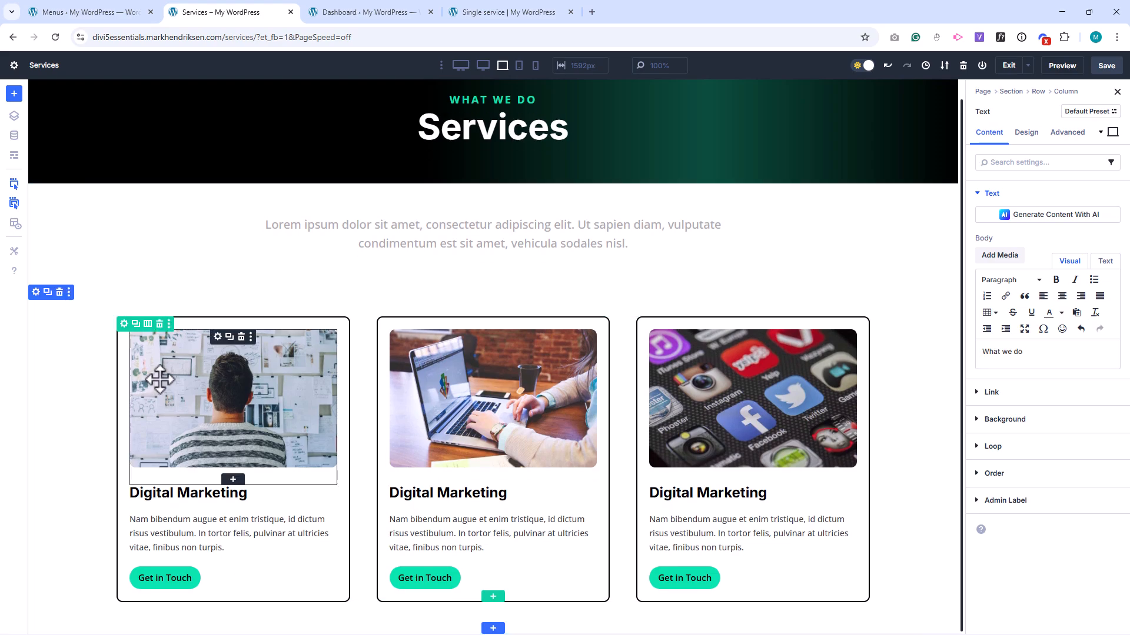
pyautogui.click(135, 324)
pyautogui.scroll(-5, 63, 336)
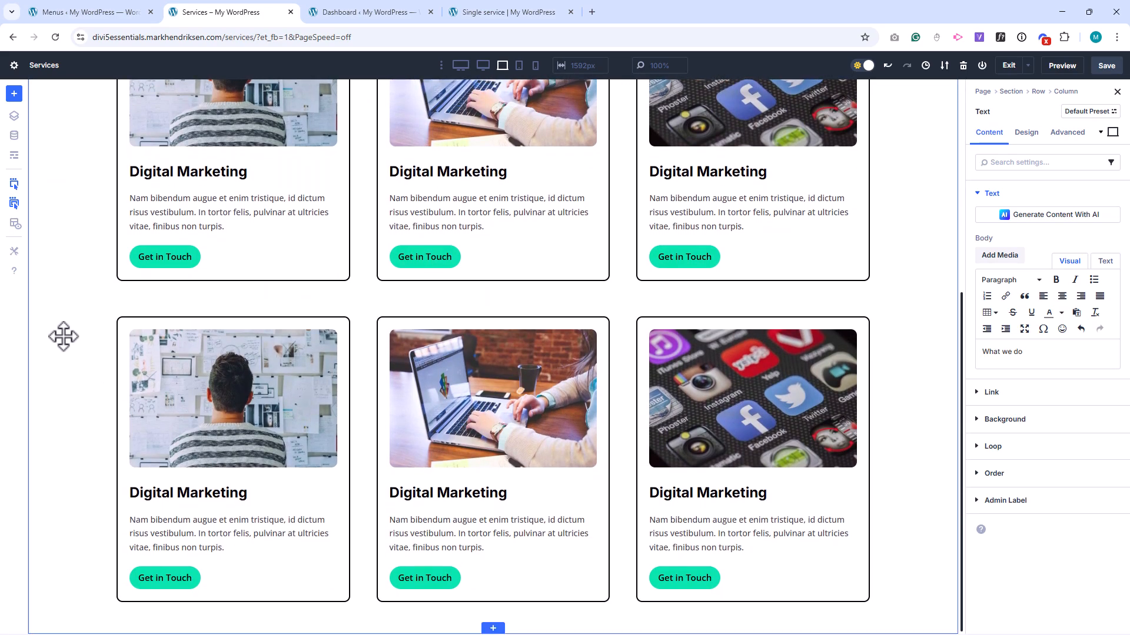
pyautogui.scroll(5, 70, 329)
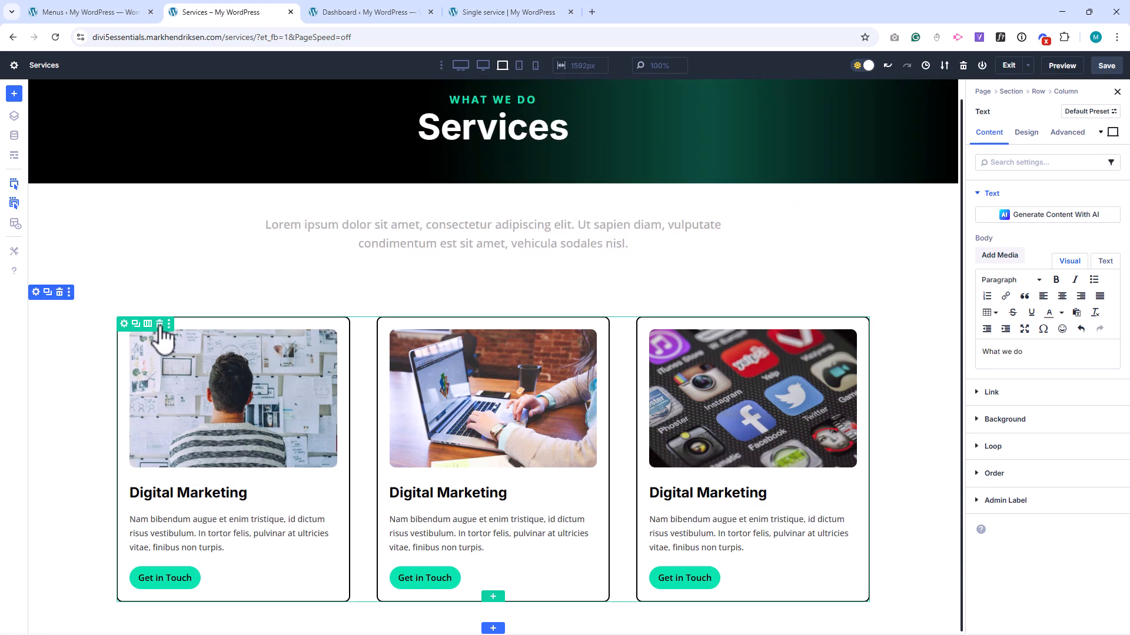
# Save the Services page, exit its builder, and open the Single service page for editing with Divi.
pyautogui.scroll(1, 86, 333)
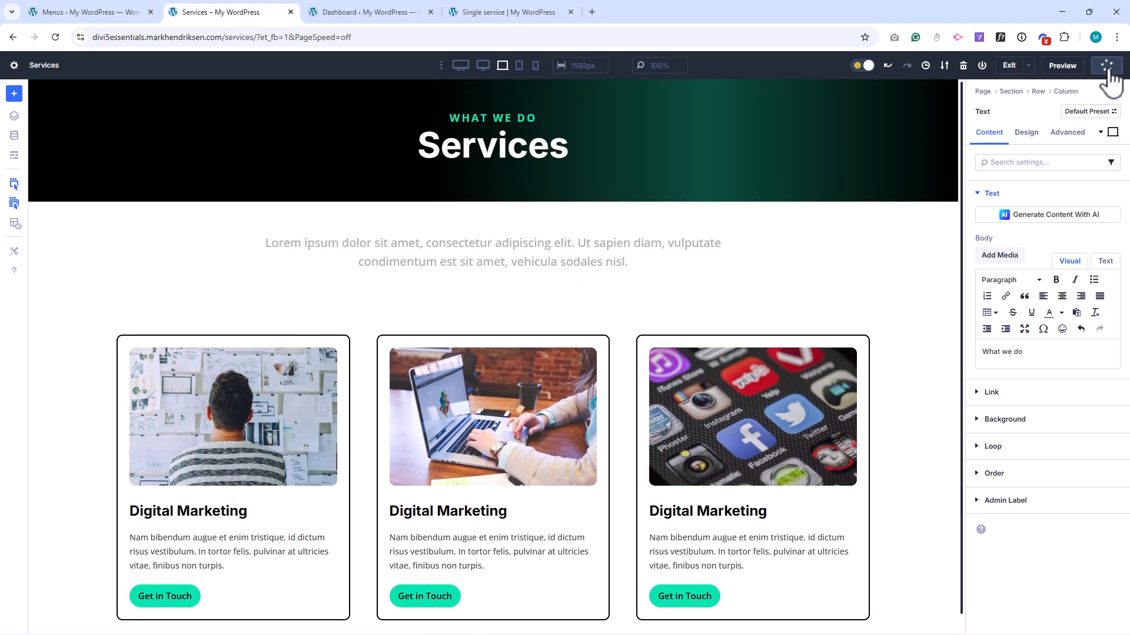
pyautogui.click(1009, 65)
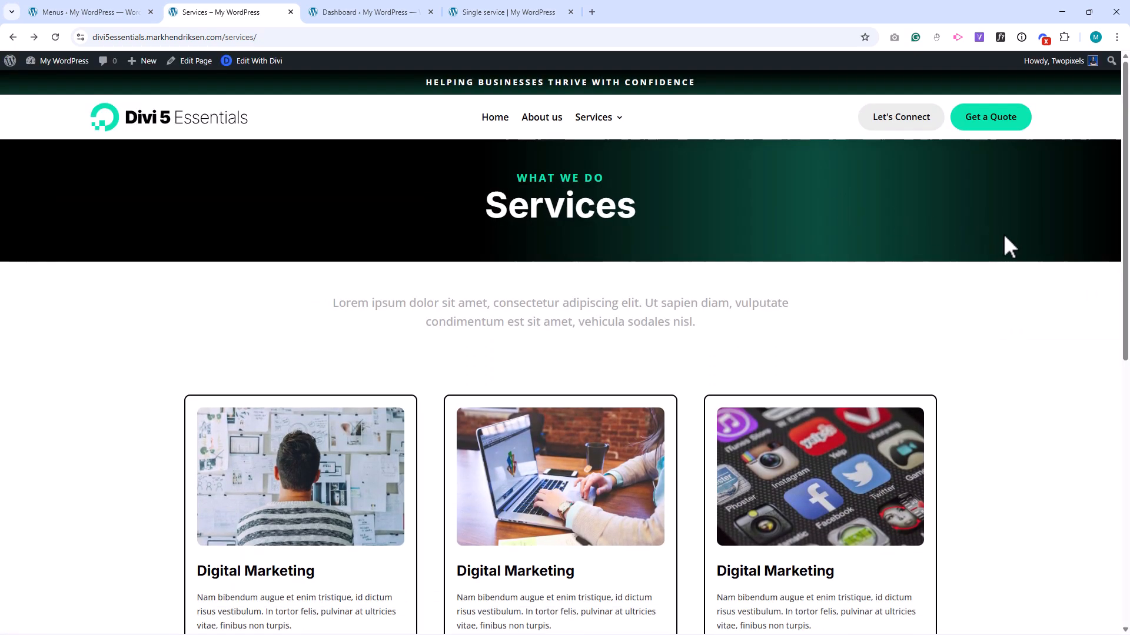
pyautogui.moveTo(588, 127)
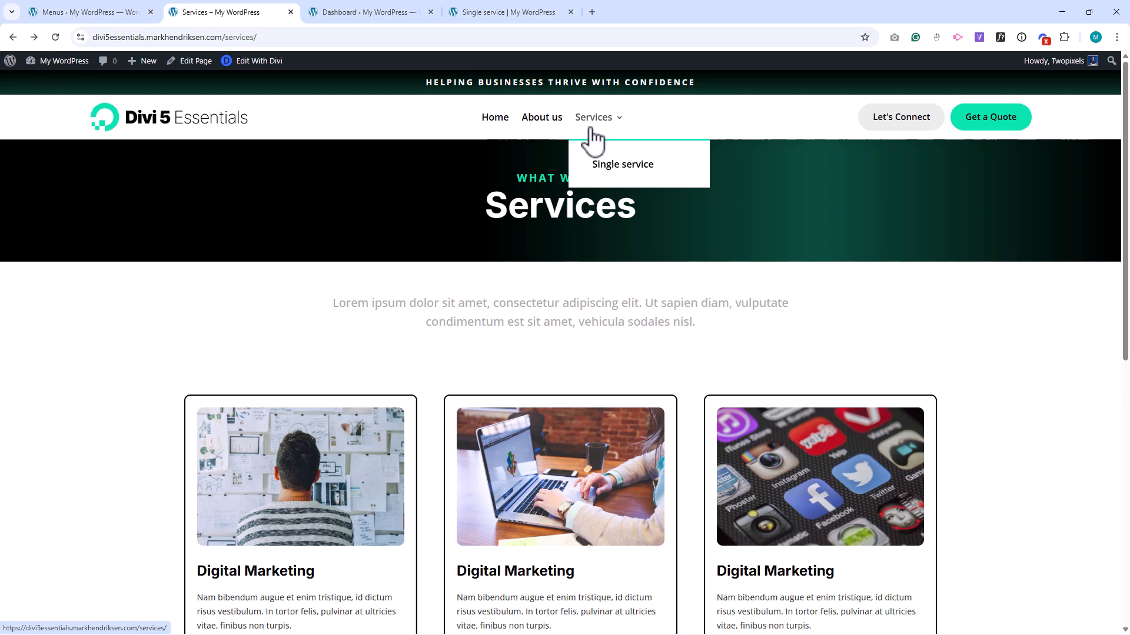
pyautogui.click(616, 171)
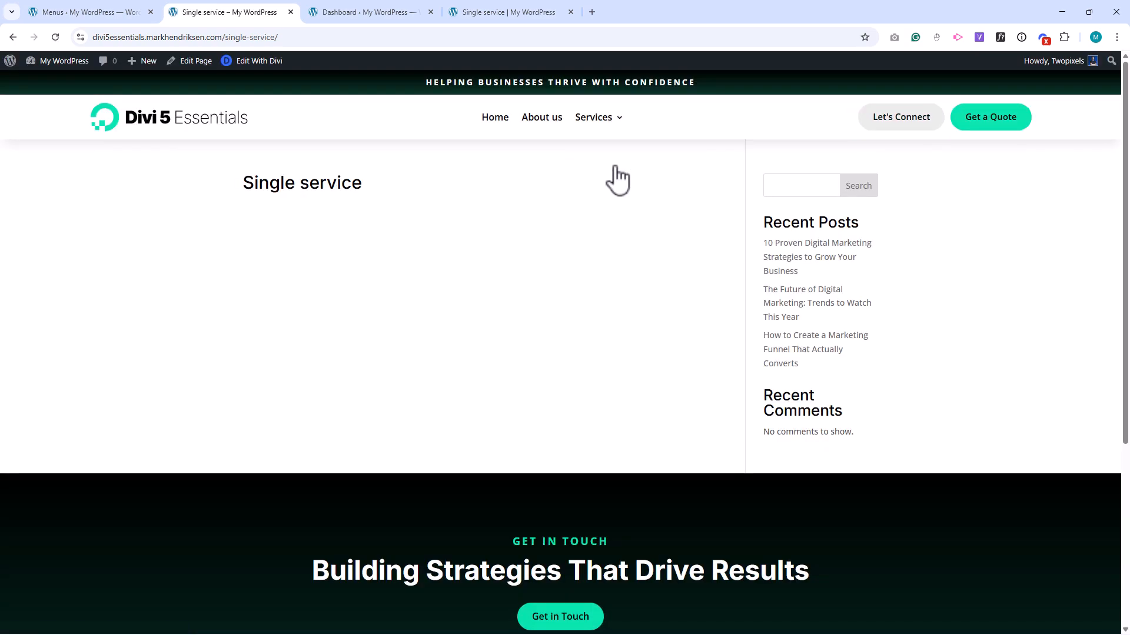
pyautogui.click(258, 61)
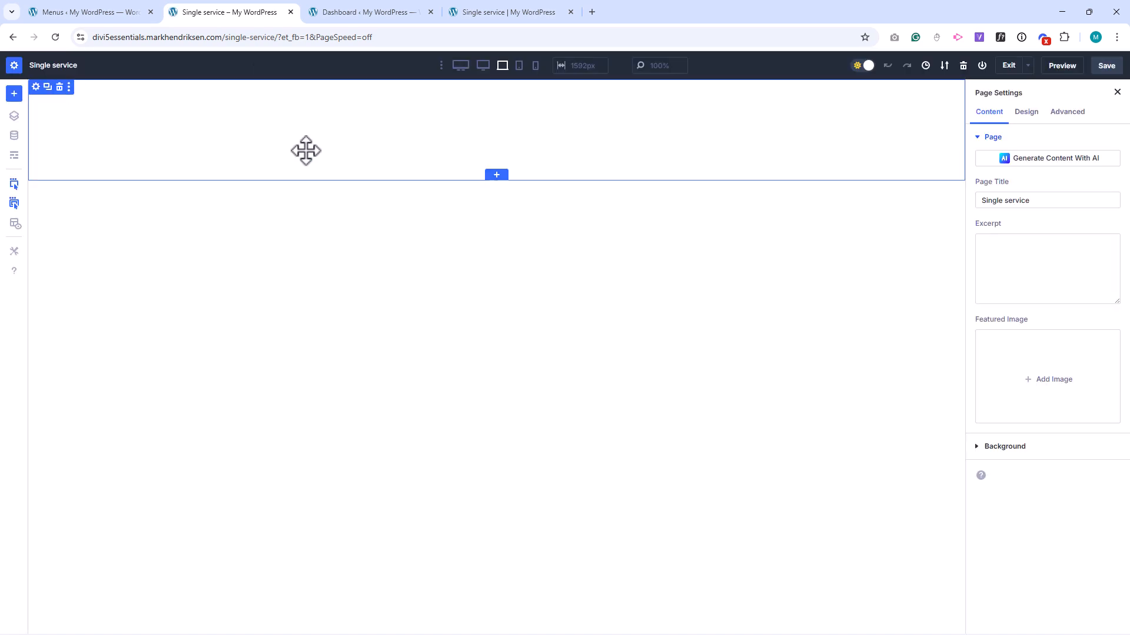
# Load the saved "About us layout" from the library into the Single service page.
pyautogui.click(14, 93)
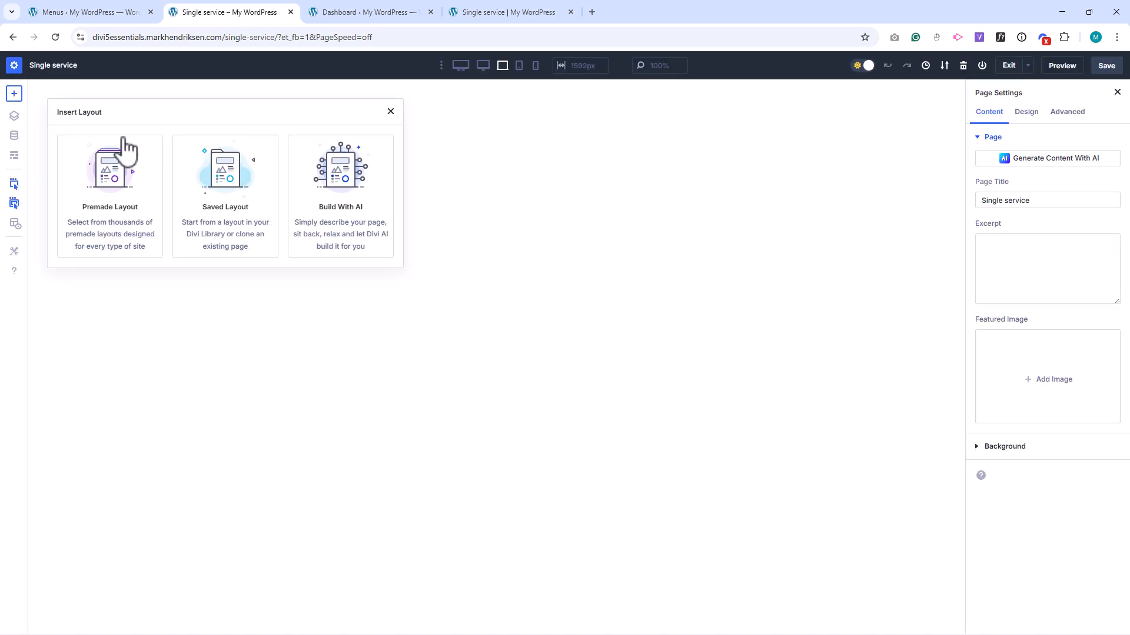
pyautogui.click(196, 172)
pyautogui.click(227, 235)
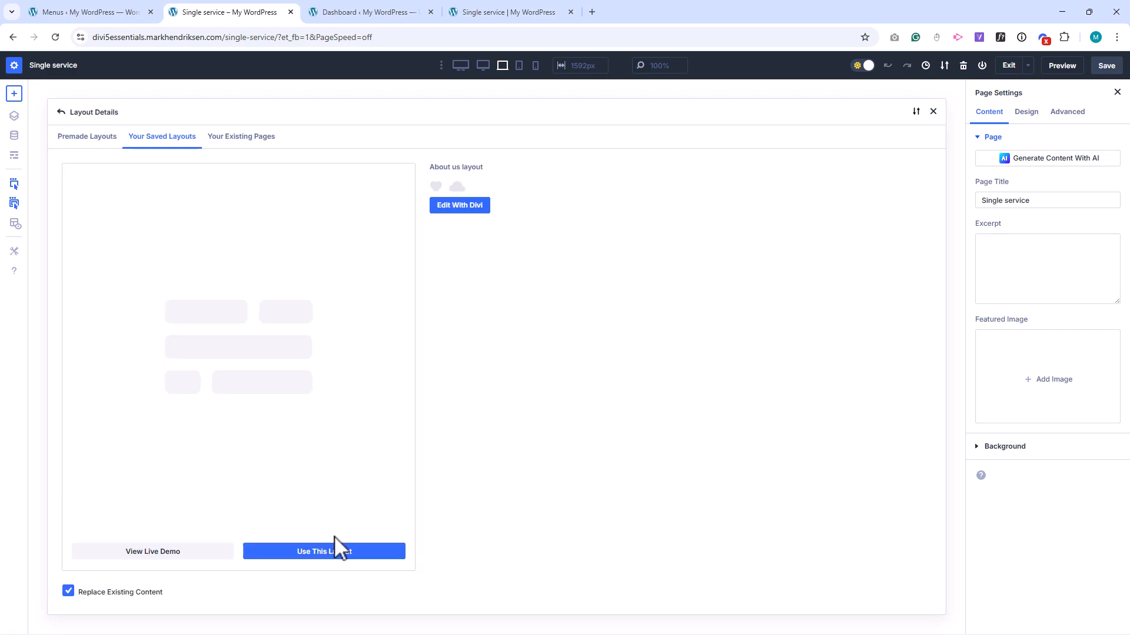
pyautogui.click(337, 556)
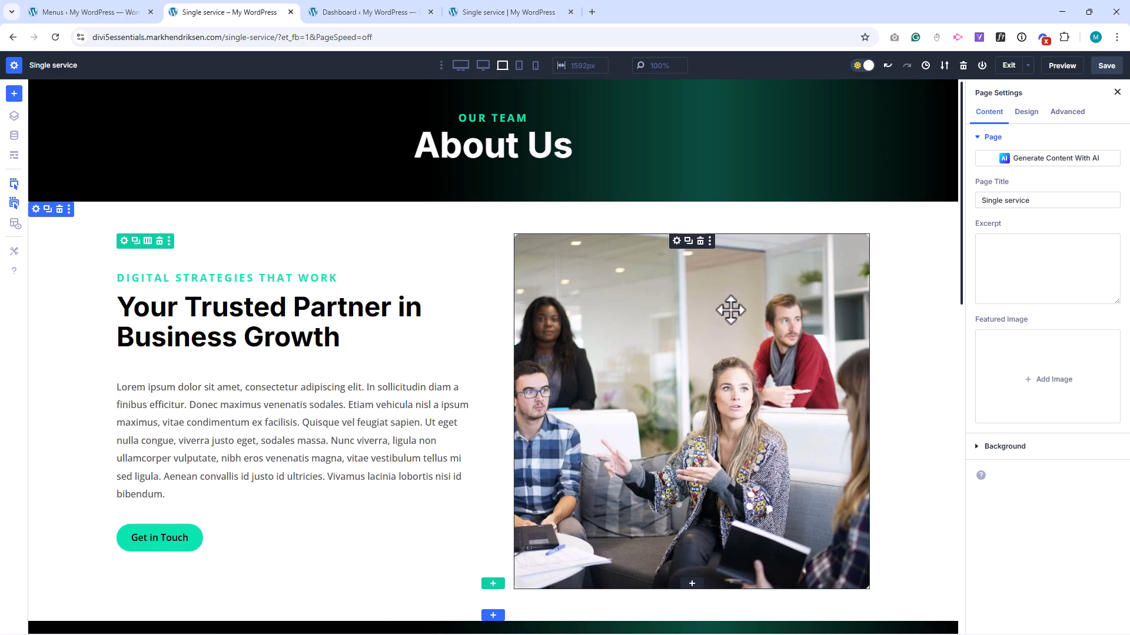
# Delete the image beside the intro text, along with the Mission and Vision section and the team section below.
pyautogui.click(700, 241)
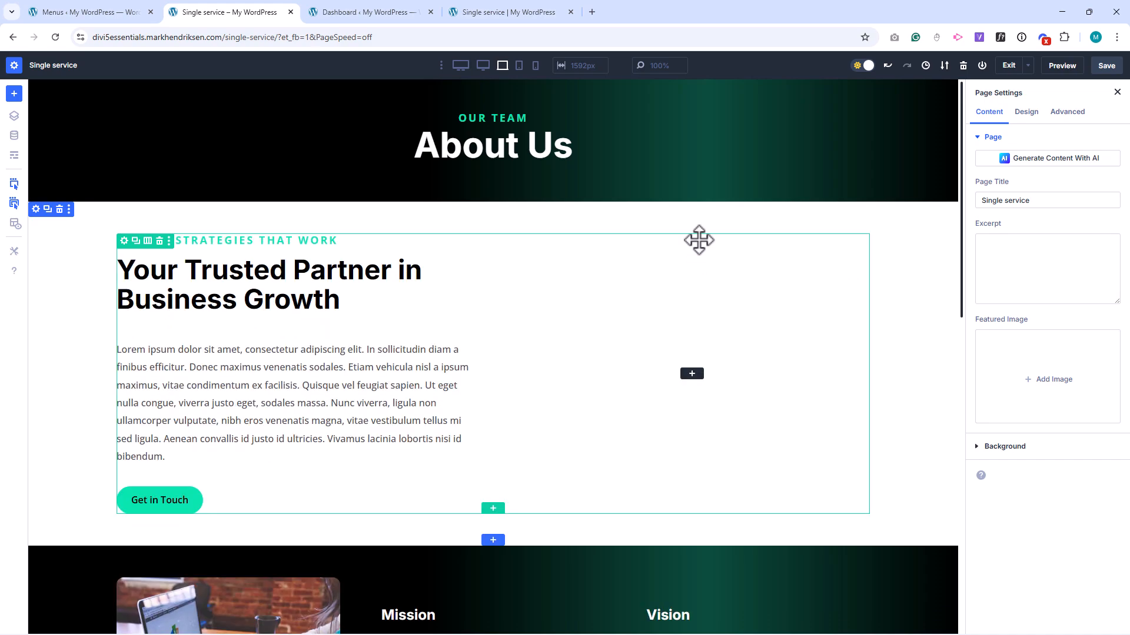
pyautogui.scroll(-2, 411, 507)
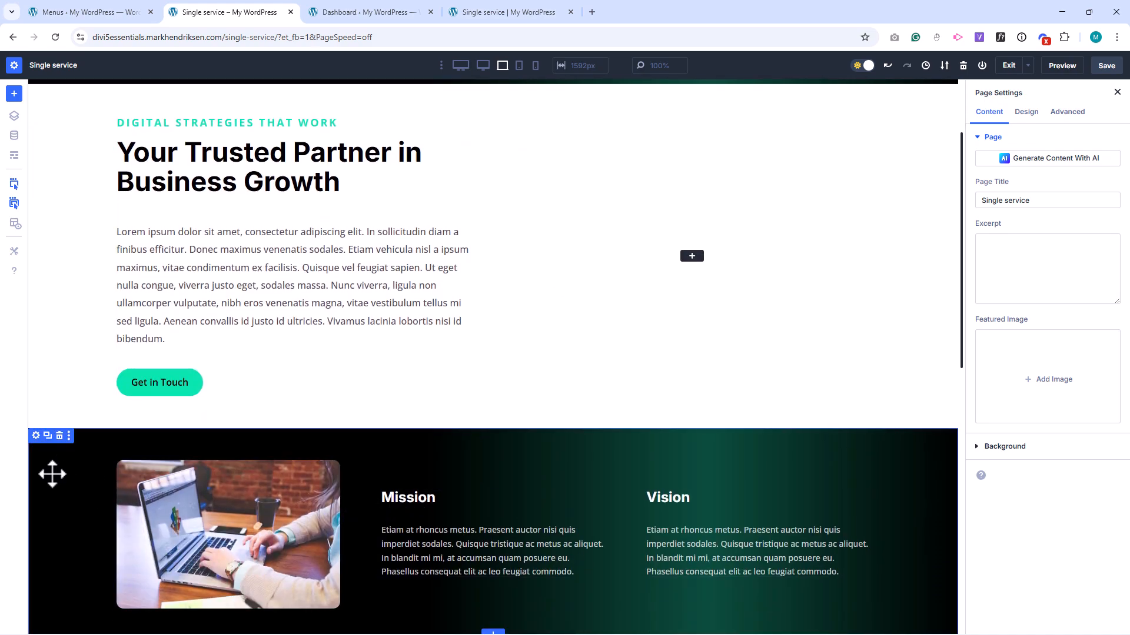
pyautogui.click(59, 435)
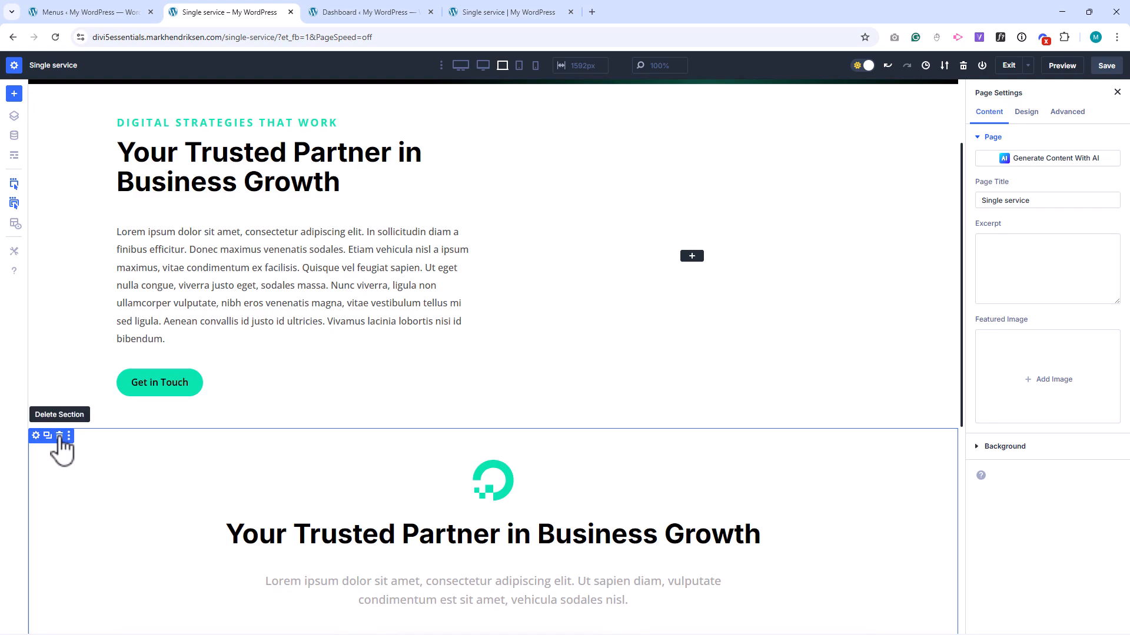
pyautogui.click(59, 436)
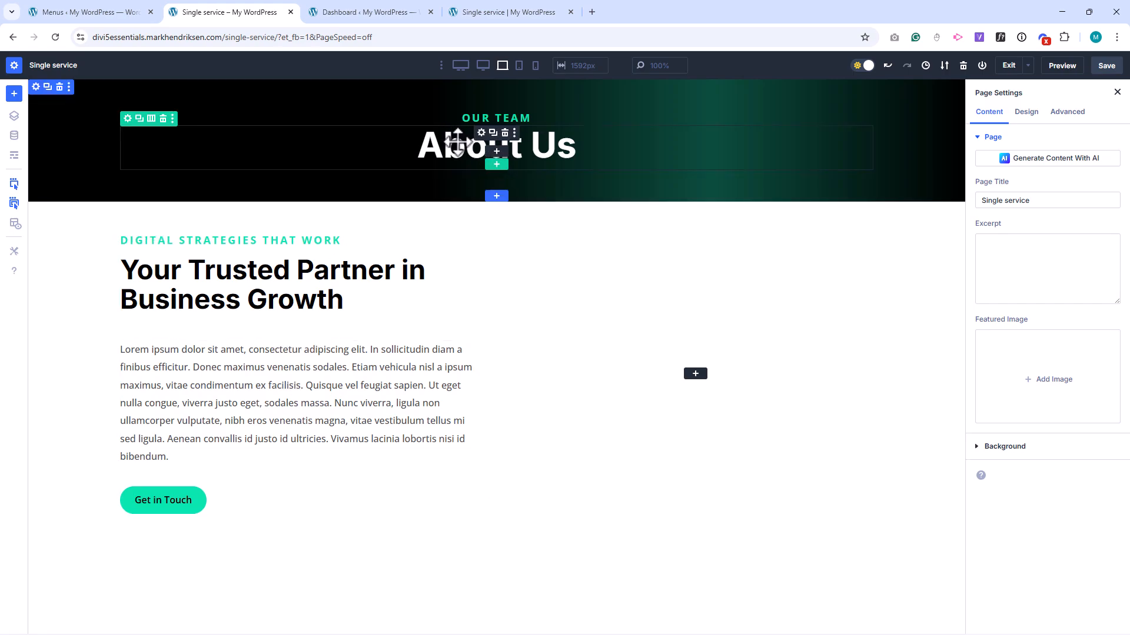
# Replace the "About Us" header title with "Single Service".
pyautogui.click(481, 133)
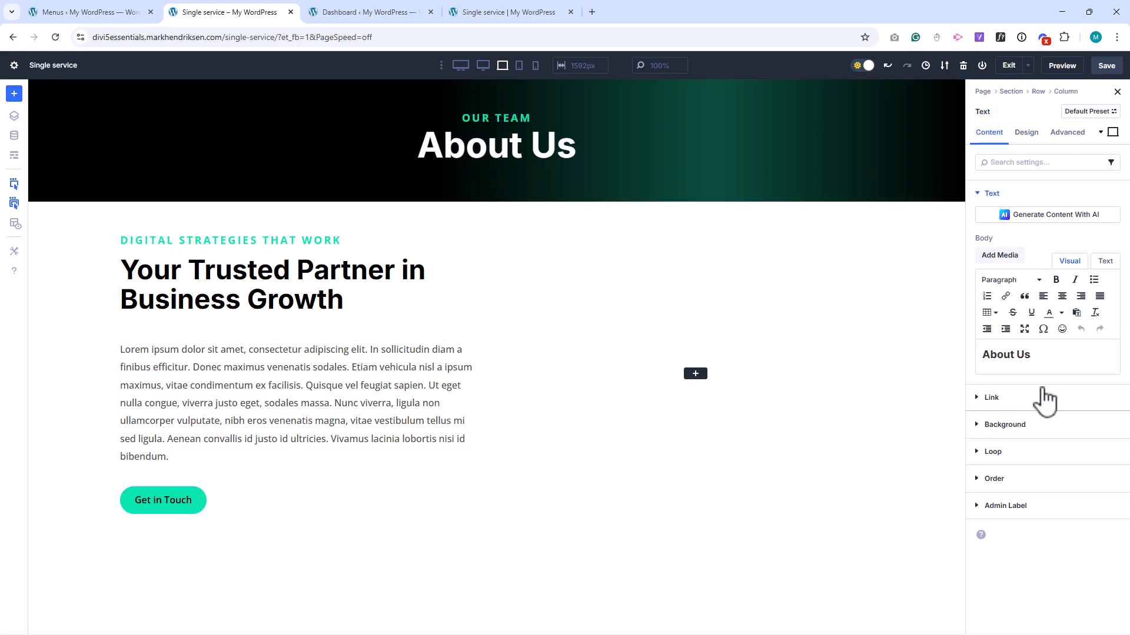
pyautogui.tripleClick(1000, 355)
pyautogui.write('Single ')
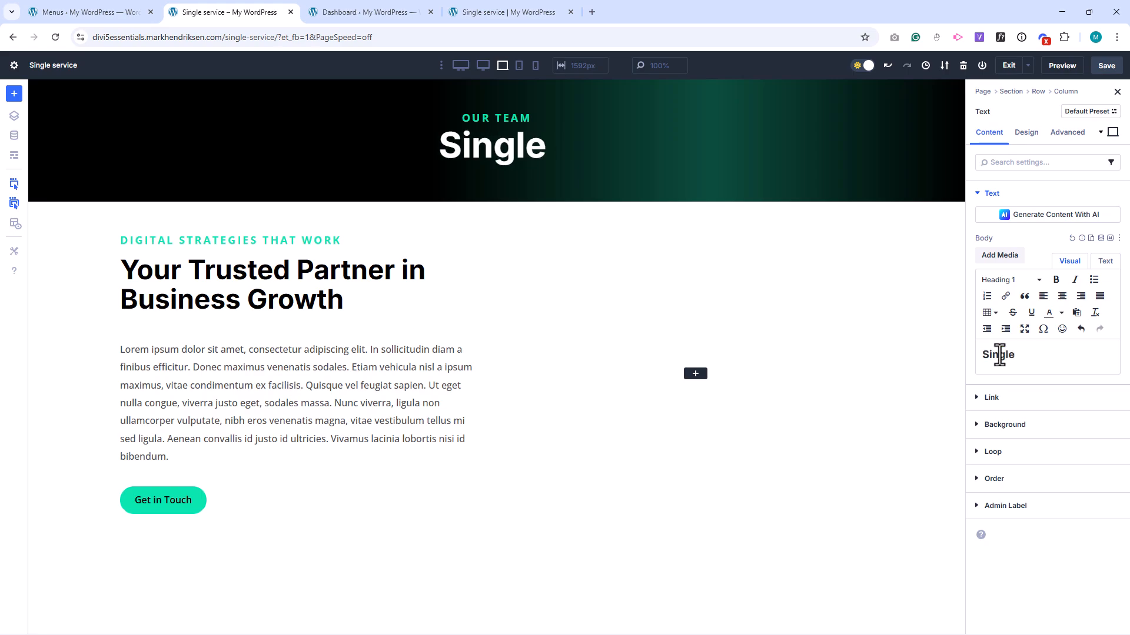
pyautogui.write('Service')
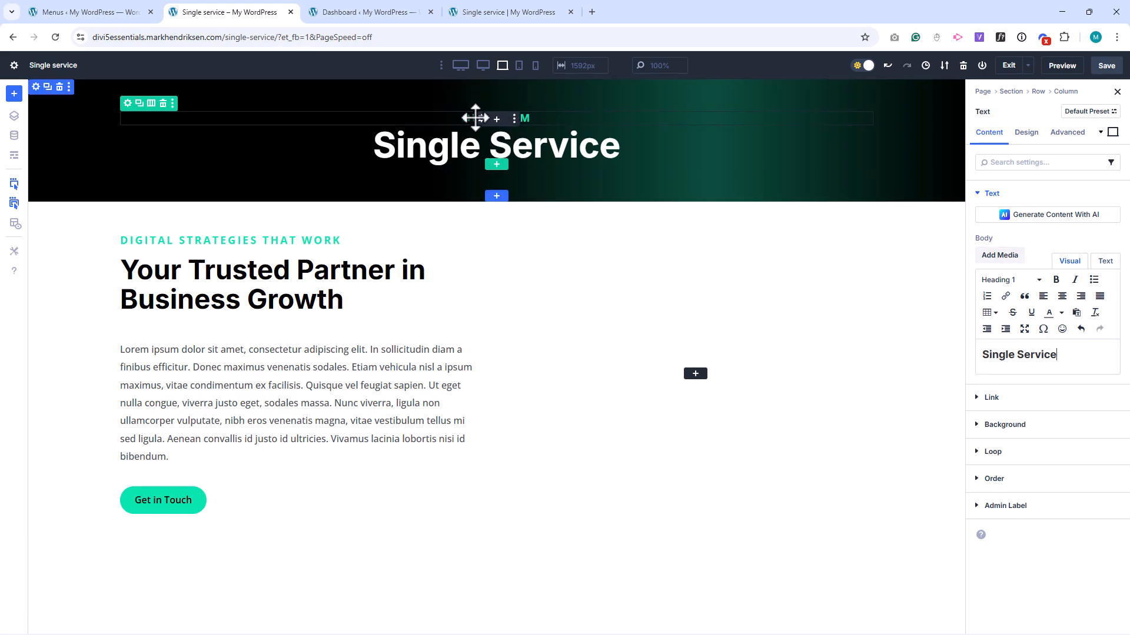
# Change the small "Our team" text above the Single Service title to "Services".
pyautogui.click(481, 120)
pyautogui.tripleClick(990, 351)
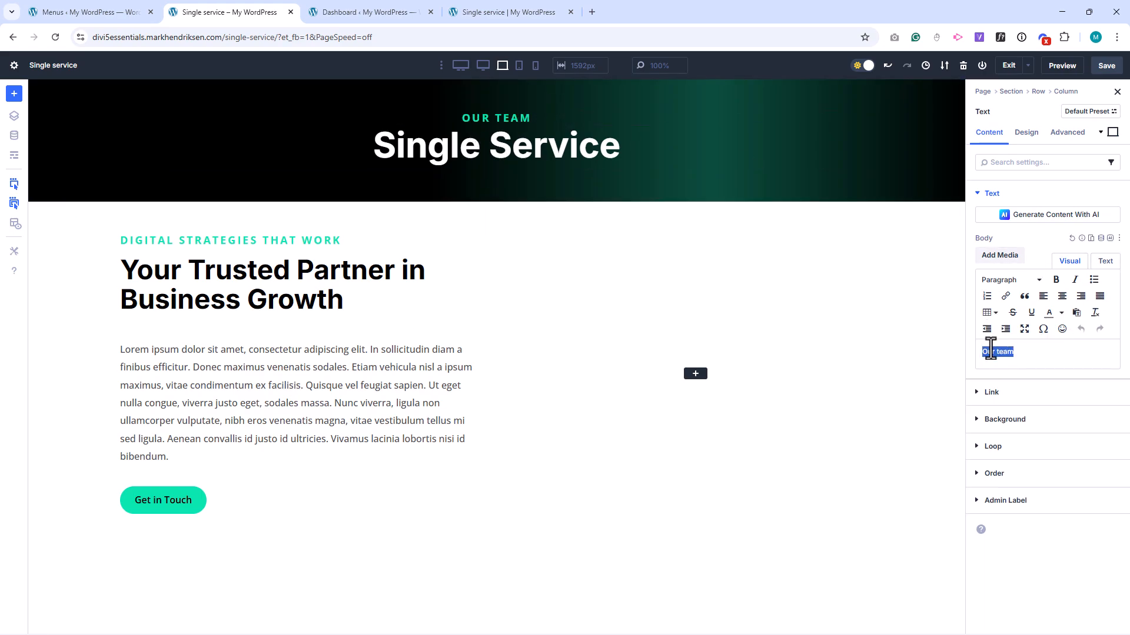
pyautogui.write('Services')
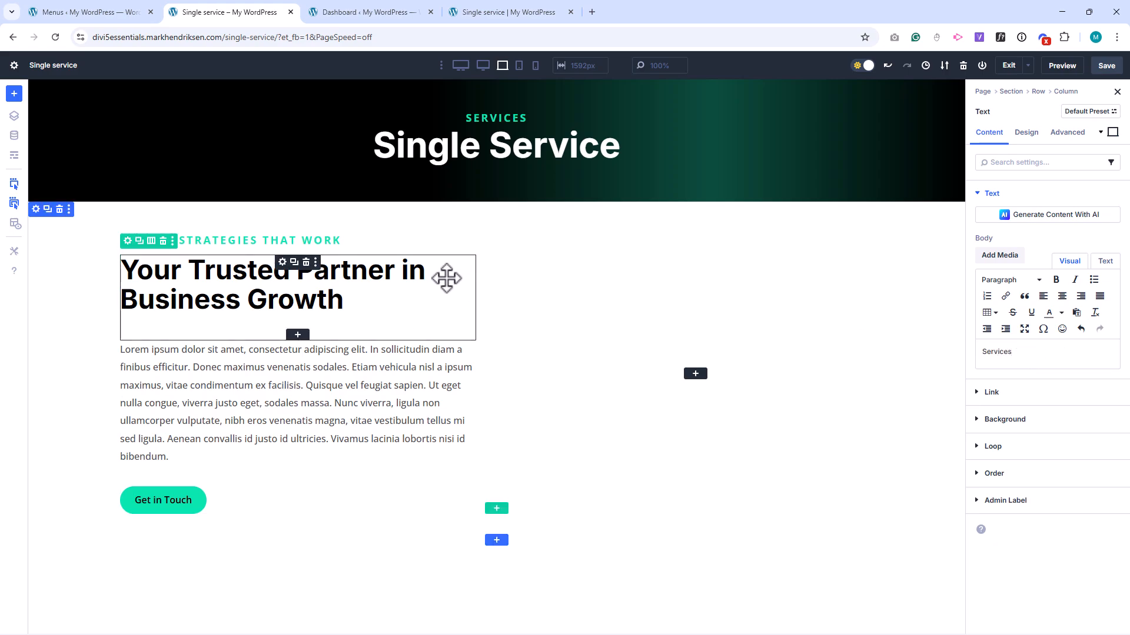
# Change the intro text row to a two-thirds and one-third column structure and delete its Get in Touch button.
pyautogui.click(151, 241)
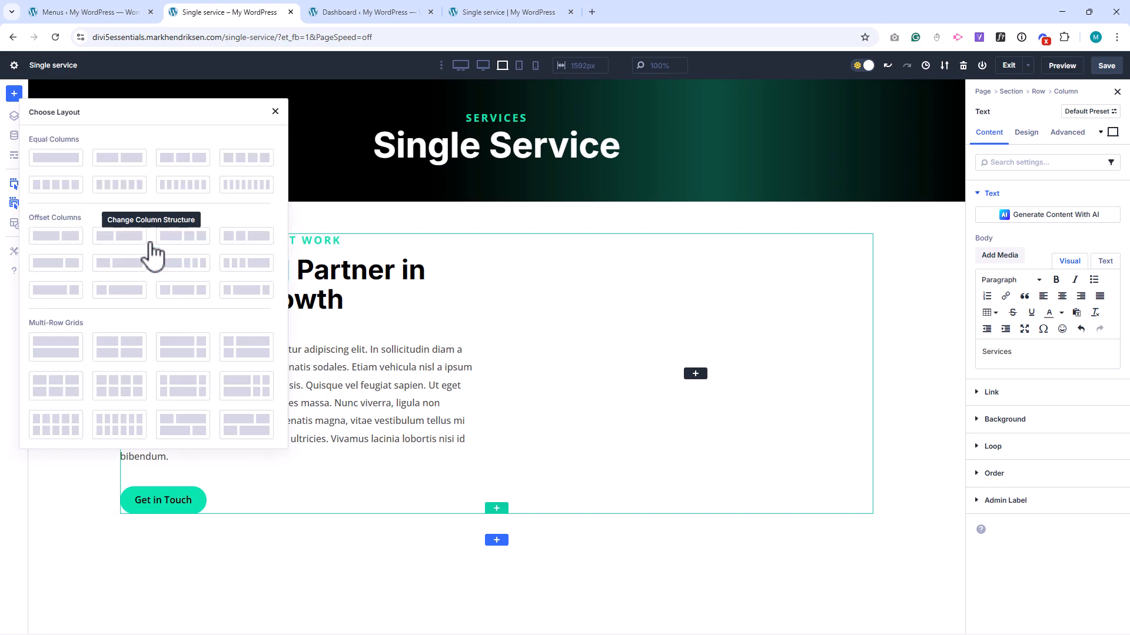
pyautogui.click(67, 262)
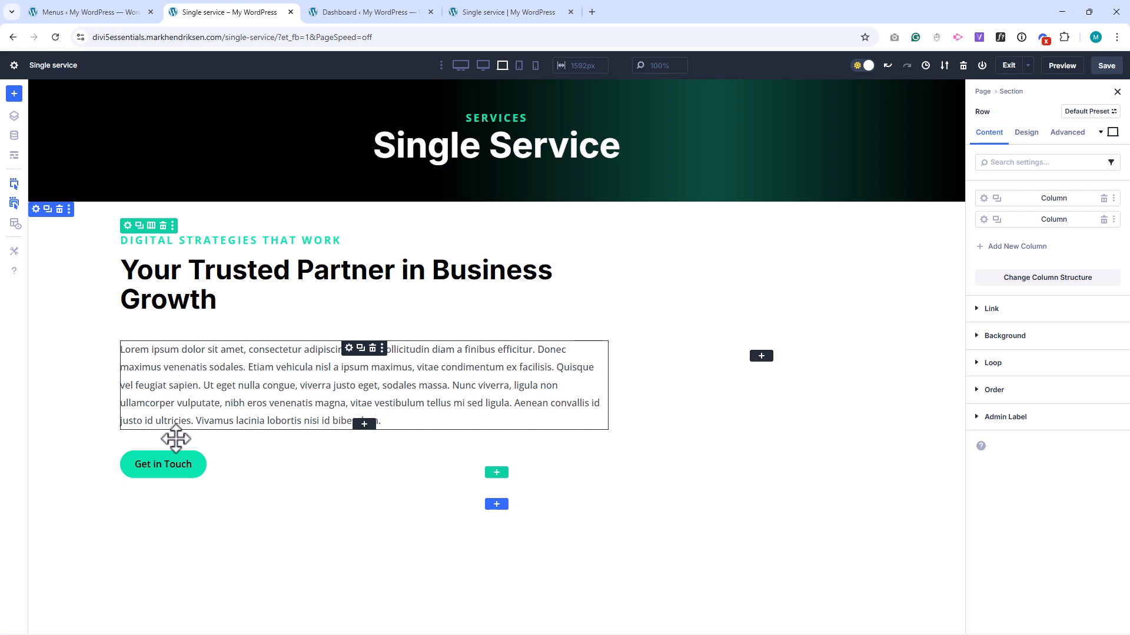
pyautogui.click(171, 457)
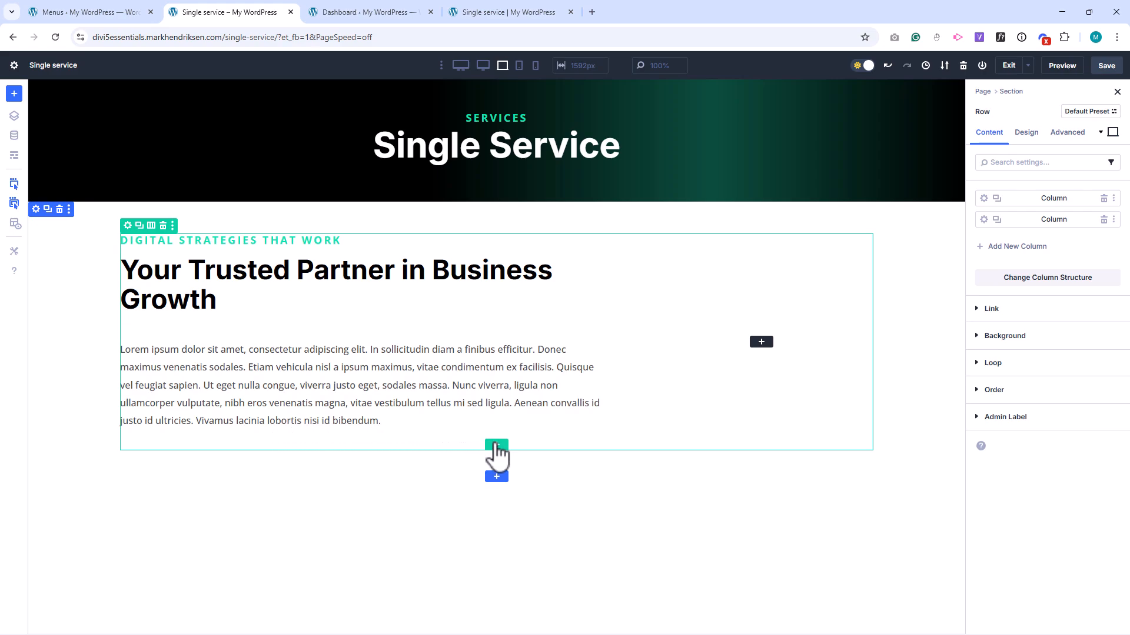
# Add a new row with two-thirds and one-third columns below the intro text row.
pyautogui.click(495, 446)
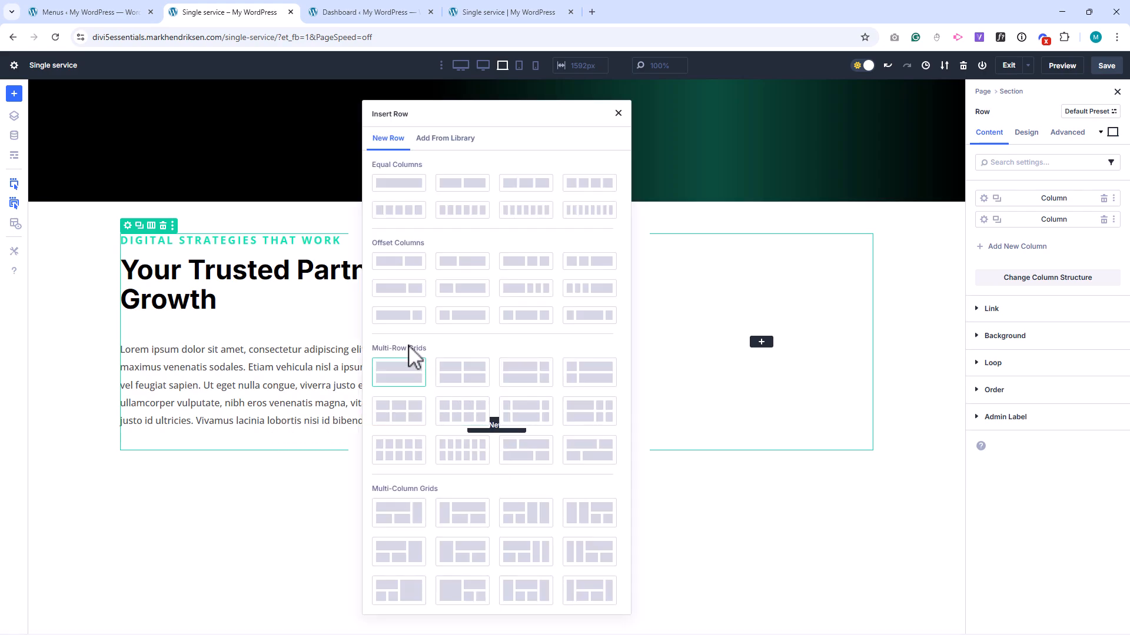
pyautogui.click(398, 289)
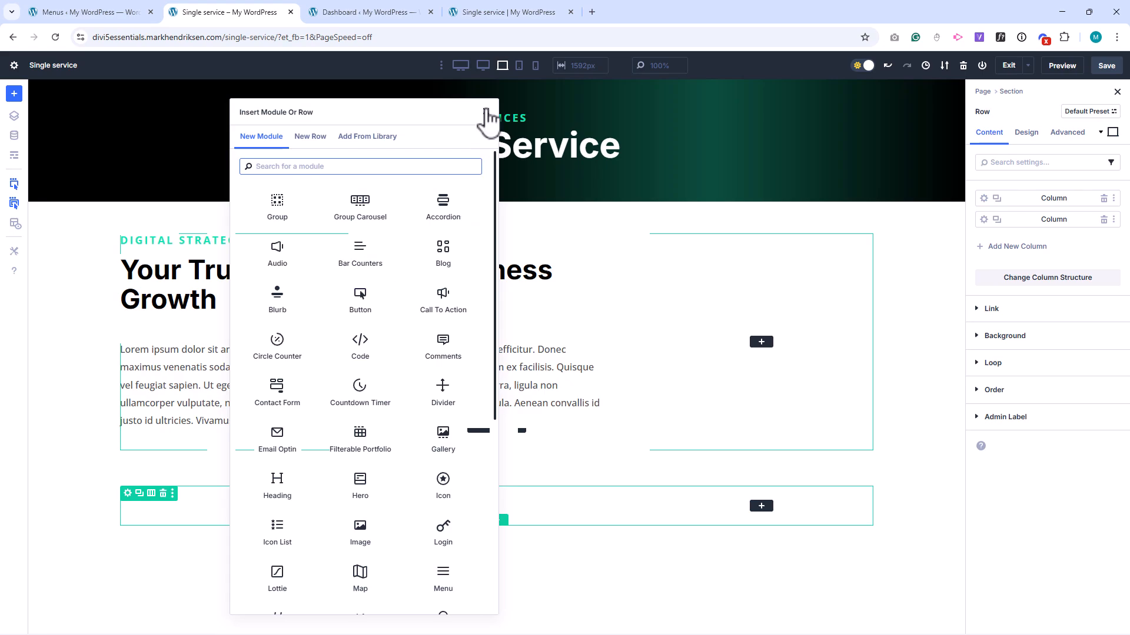
# Move the lorem ipsum text into the new row's two-thirds column and replace its body with the copied three-paragraph placeholder text.
pyautogui.click(486, 112)
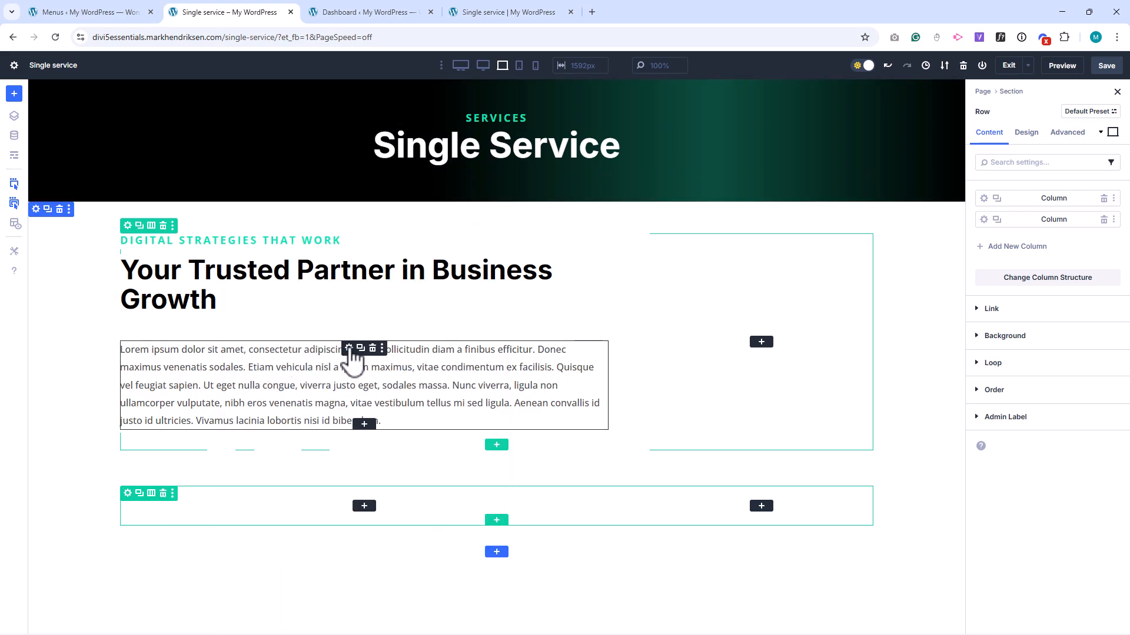
pyautogui.moveTo(346, 363); pyautogui.dragTo(348, 395)
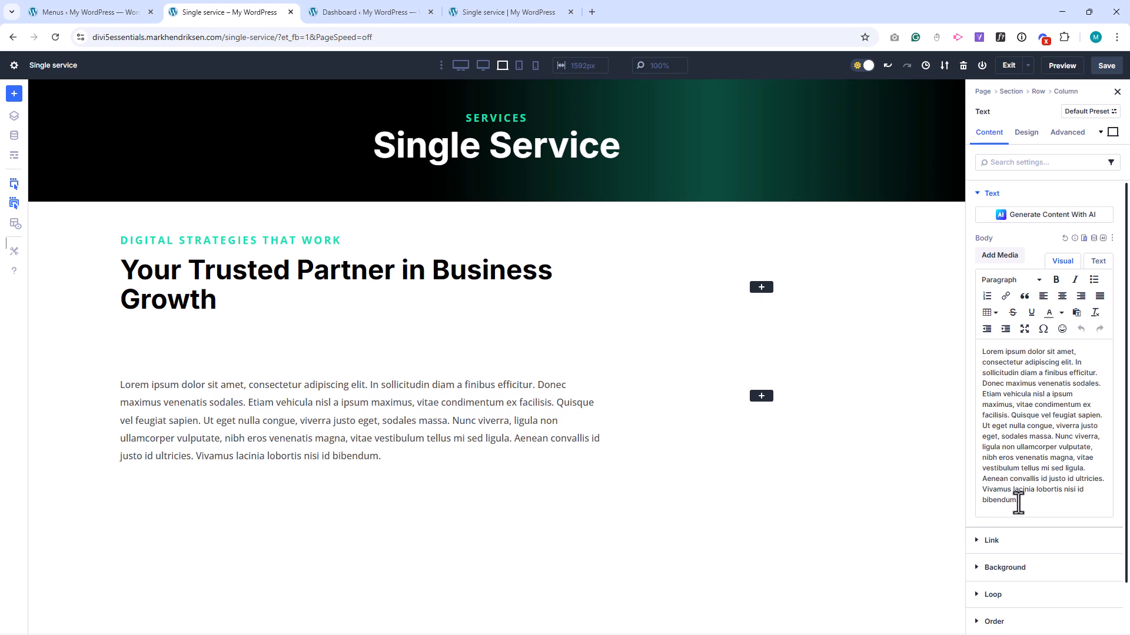
pyautogui.moveTo(1021, 500); pyautogui.dragTo(976, 356)
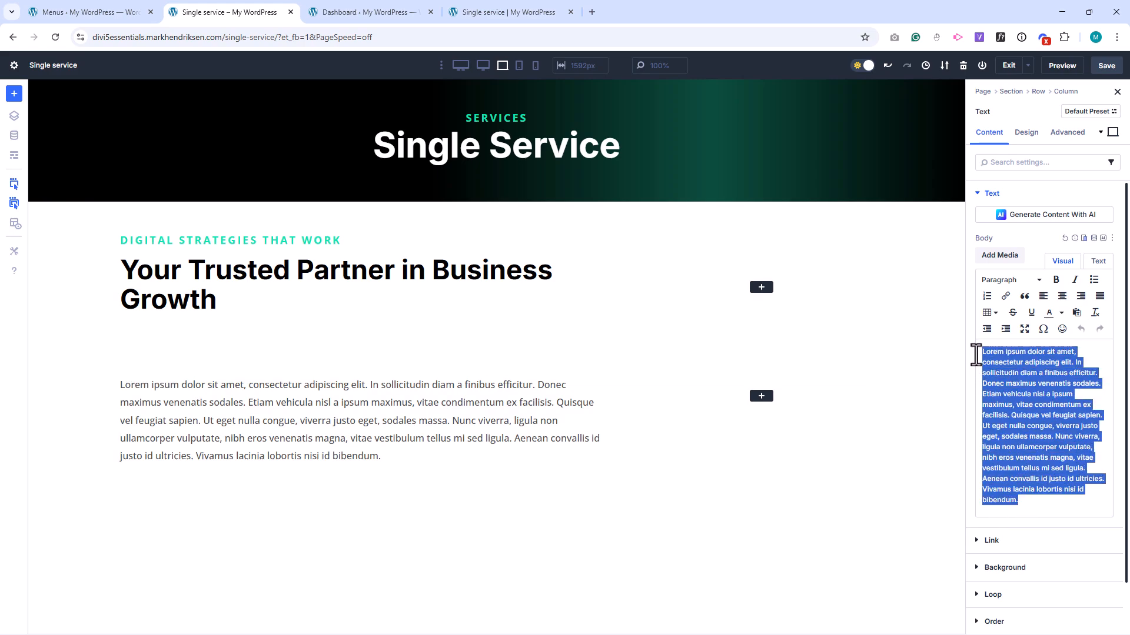
pyautogui.hotkey('ctrl', 'v')
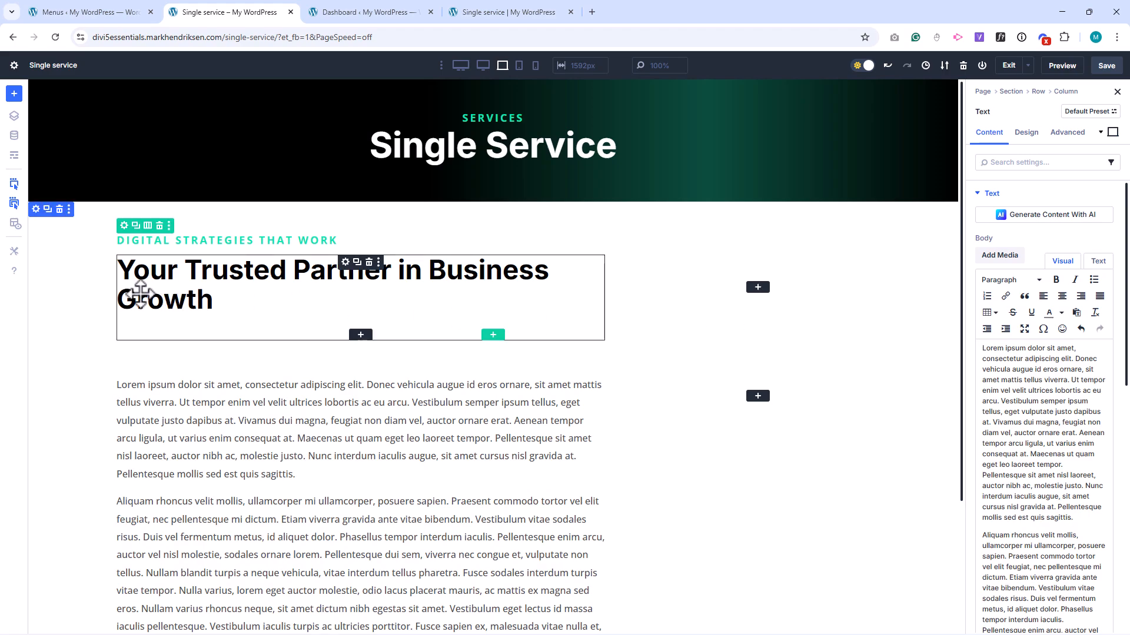
# Add an Image module below the three-paragraph text and choose post-1.jpg from the media library.
pyautogui.scroll(-3, 140, 293)
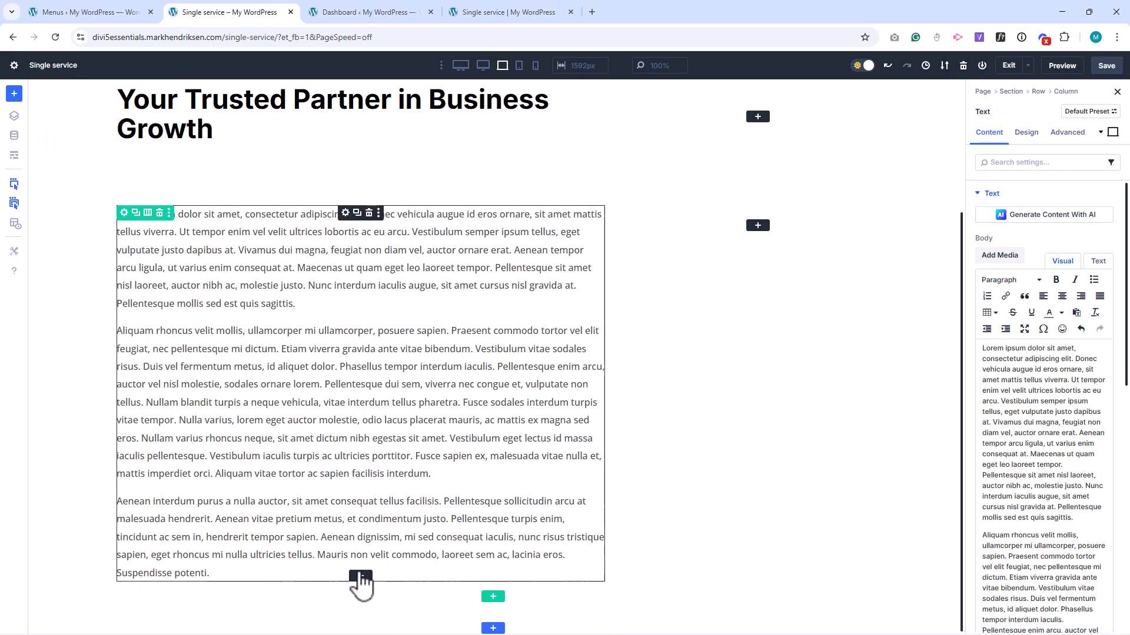
pyautogui.click(360, 576)
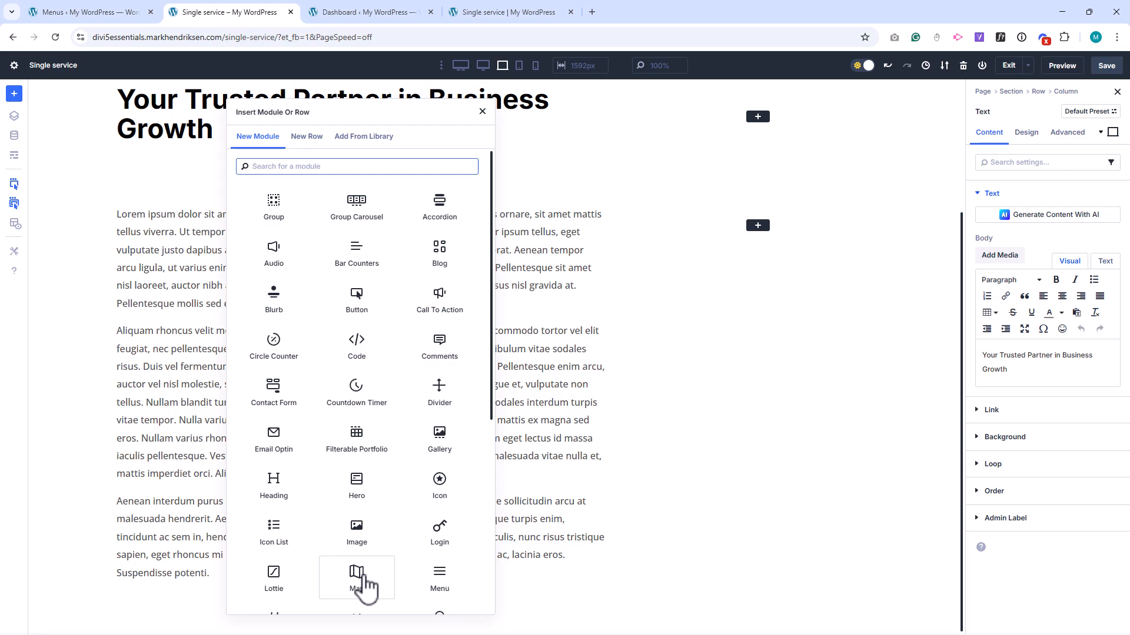
pyautogui.write('im')
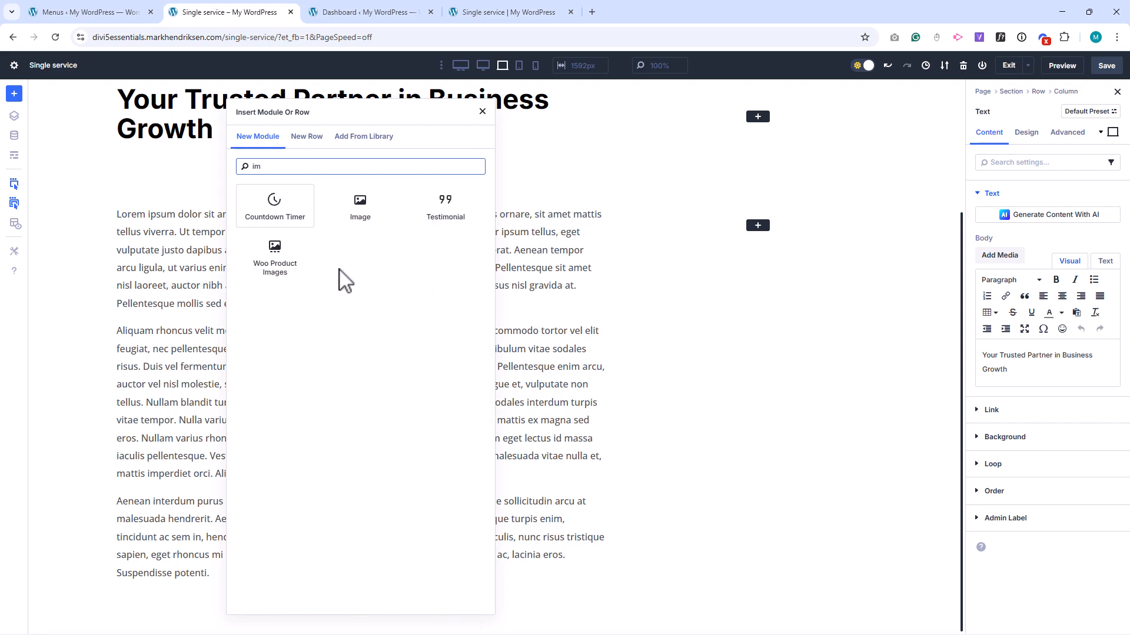
pyautogui.click(363, 213)
pyautogui.click(1018, 282)
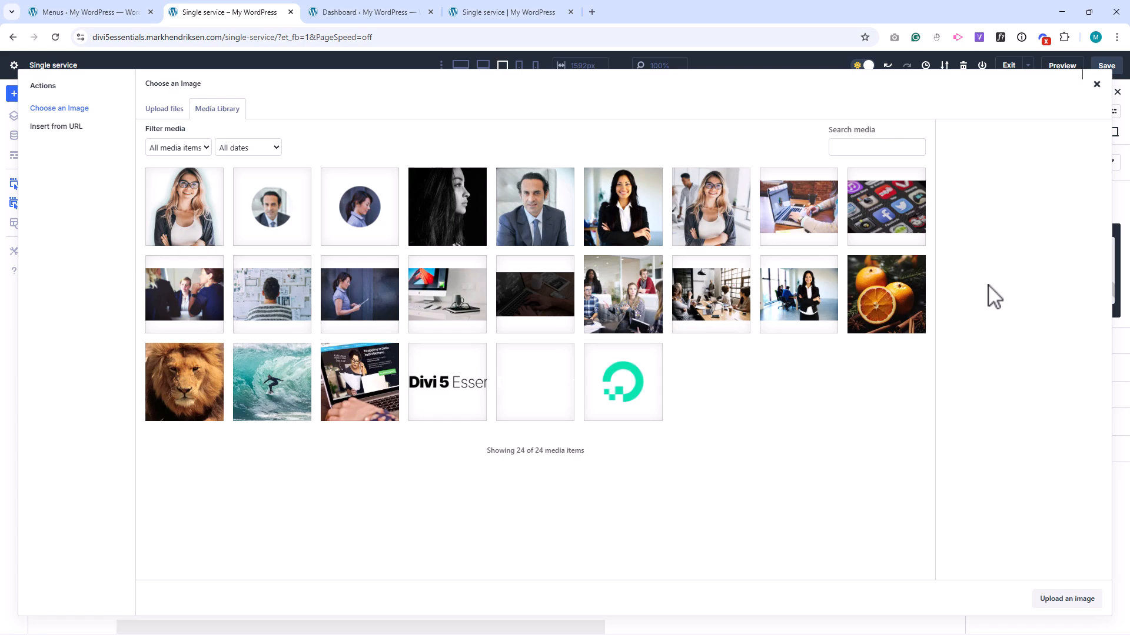
pyautogui.click(435, 301)
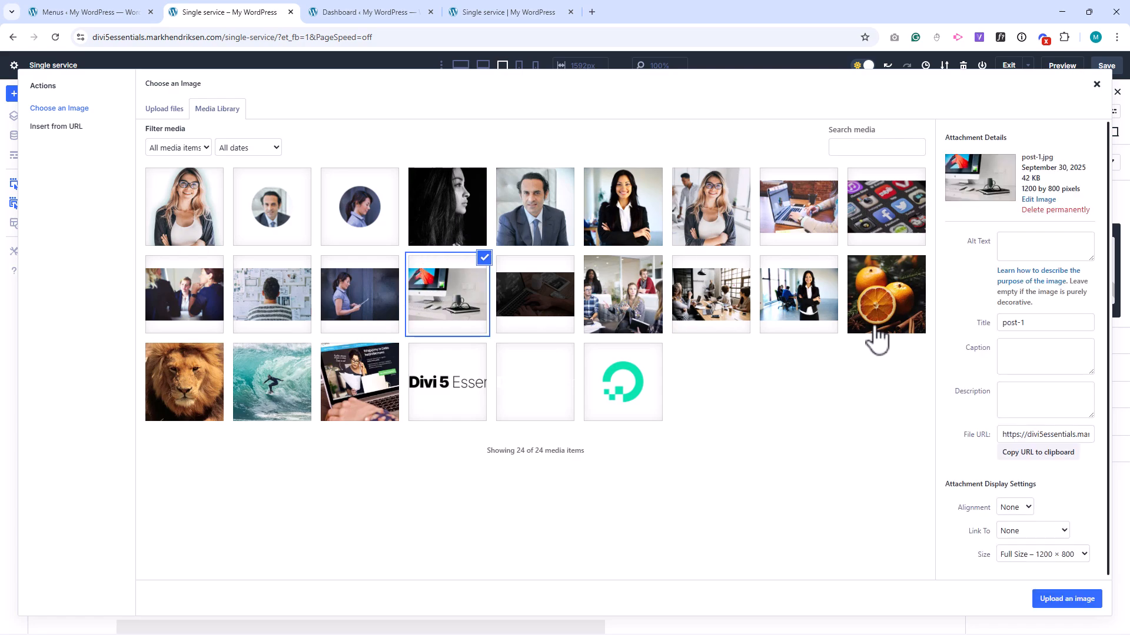
pyautogui.click(1050, 598)
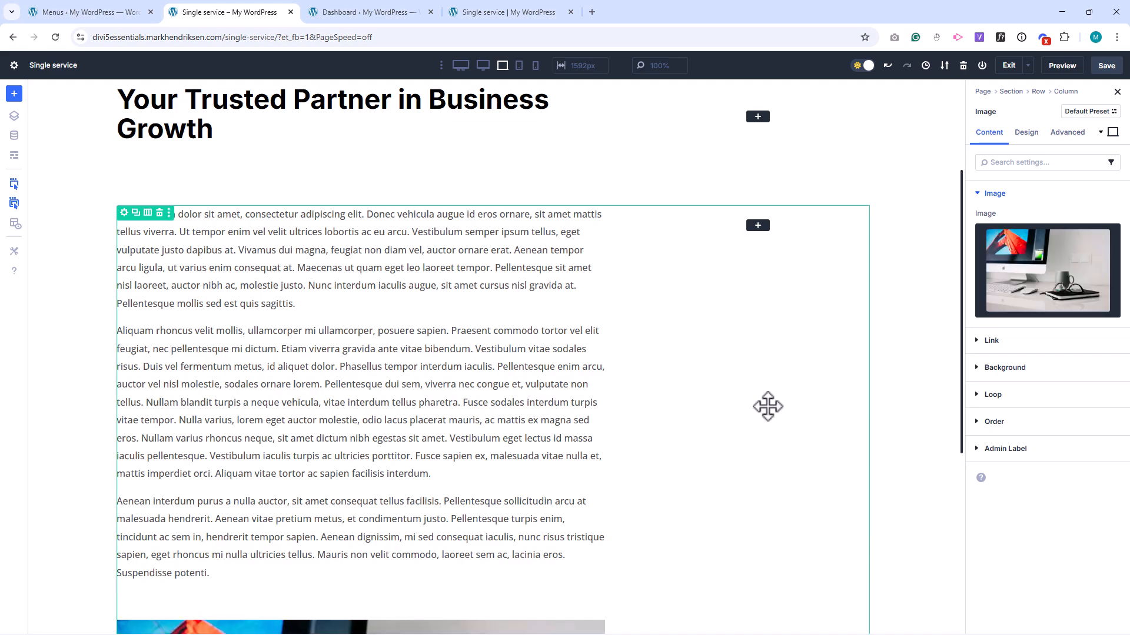
# Give the post-1 image a 12 px border radius on all corners.
pyautogui.click(1027, 133)
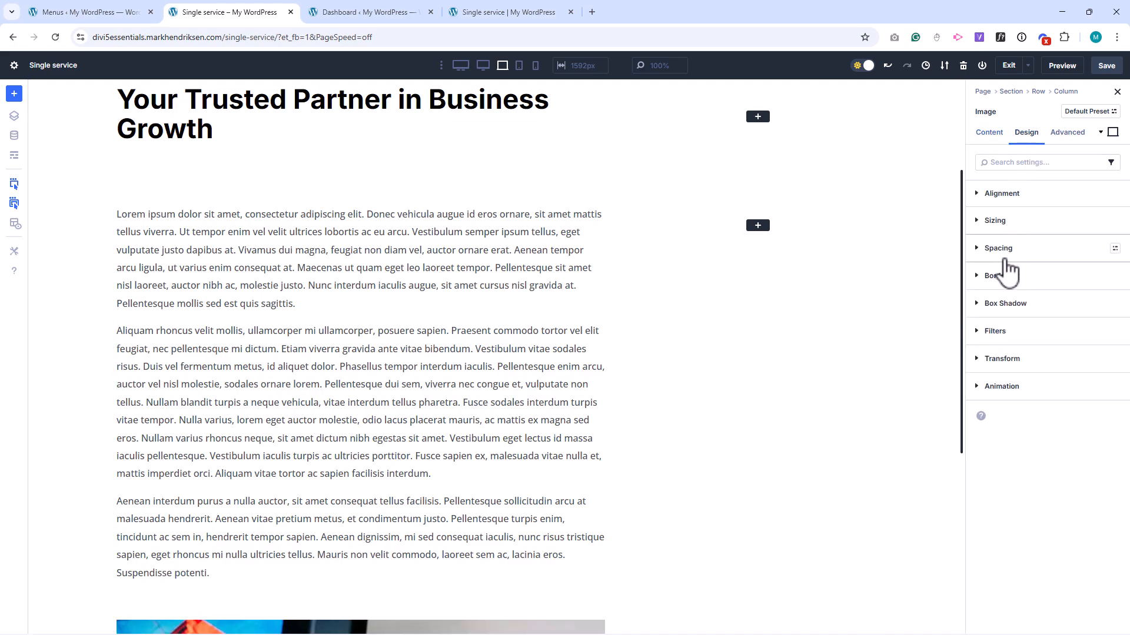
pyautogui.click(997, 276)
pyautogui.click(1000, 323)
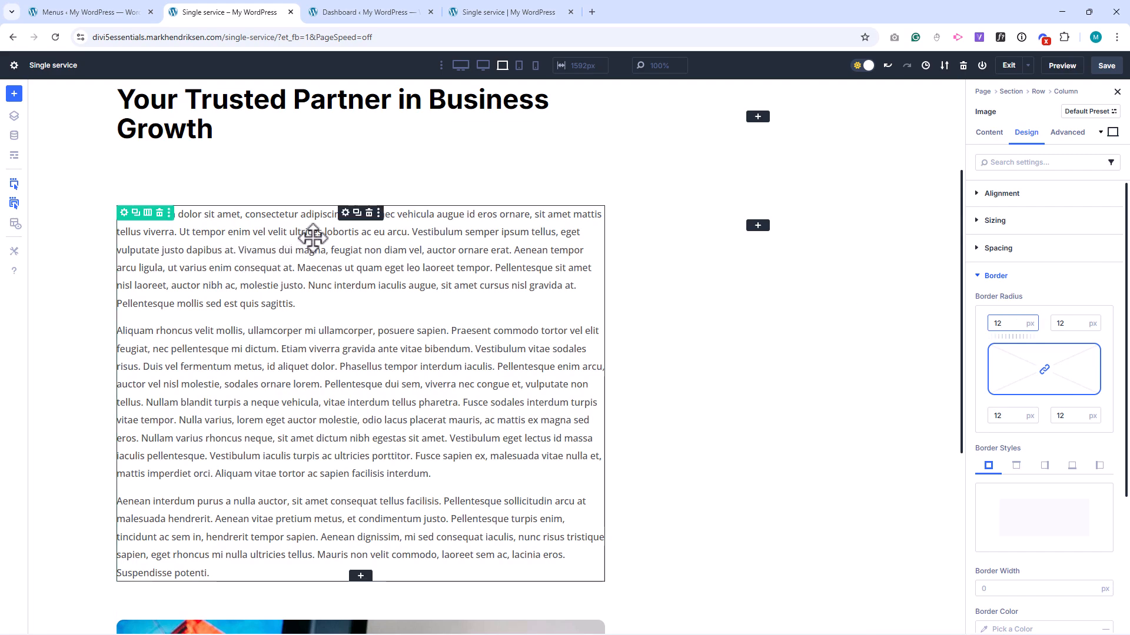
# Duplicate the three-paragraph text module and move the copy below the image.
pyautogui.click(357, 213)
pyautogui.scroll(-4, 227, 286)
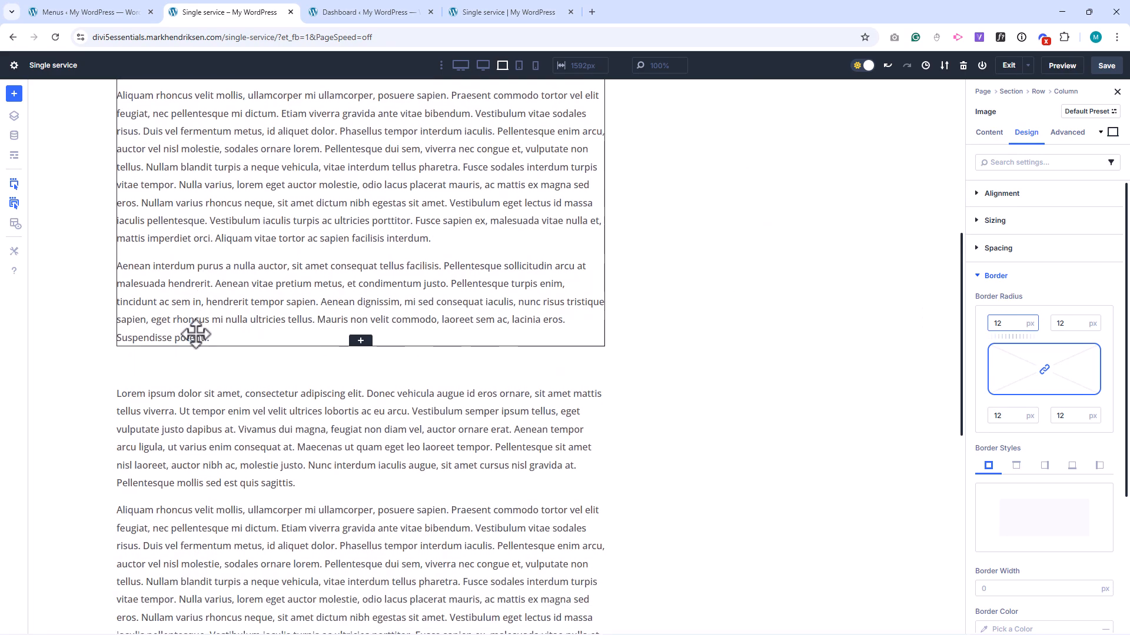
pyautogui.click(346, 393)
pyautogui.scroll(-9, 335, 435)
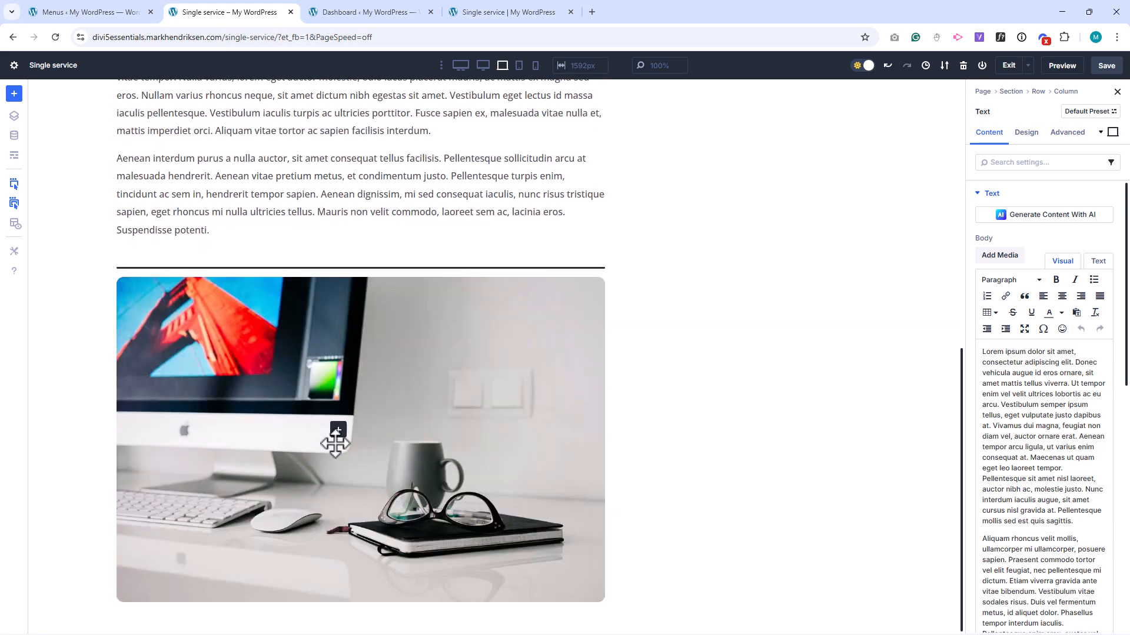
pyautogui.scroll(-4, 339, 574)
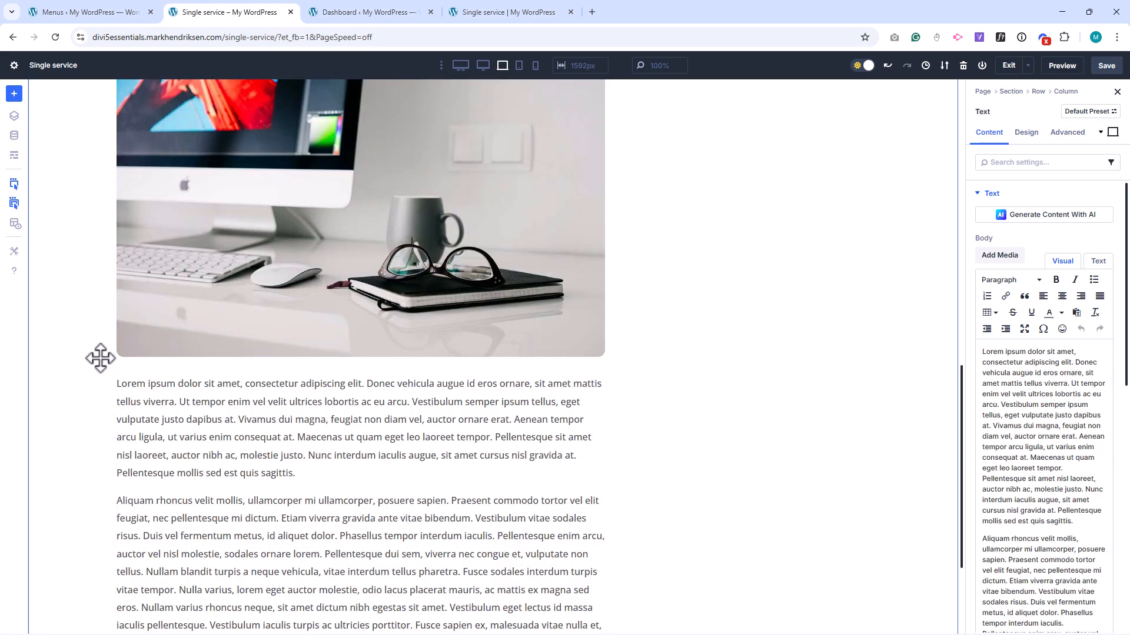
# Reset the margin of the text module above the image to remove its extra bottom spacing.
pyautogui.scroll(2, 88, 347)
pyautogui.scroll(1, 88, 347)
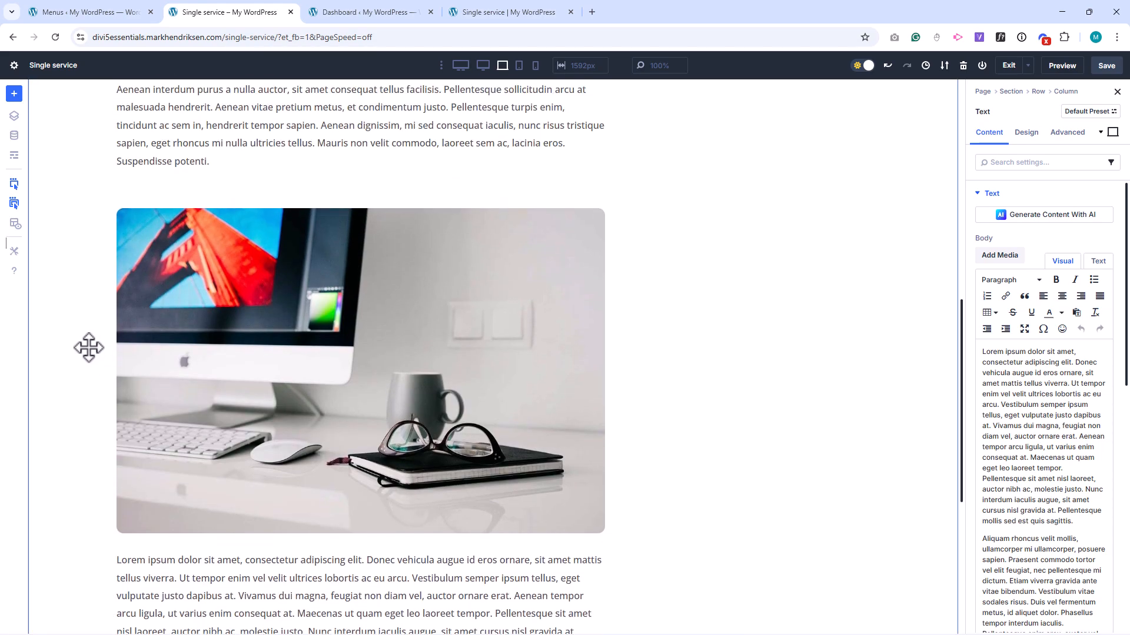
pyautogui.scroll(1, 89, 347)
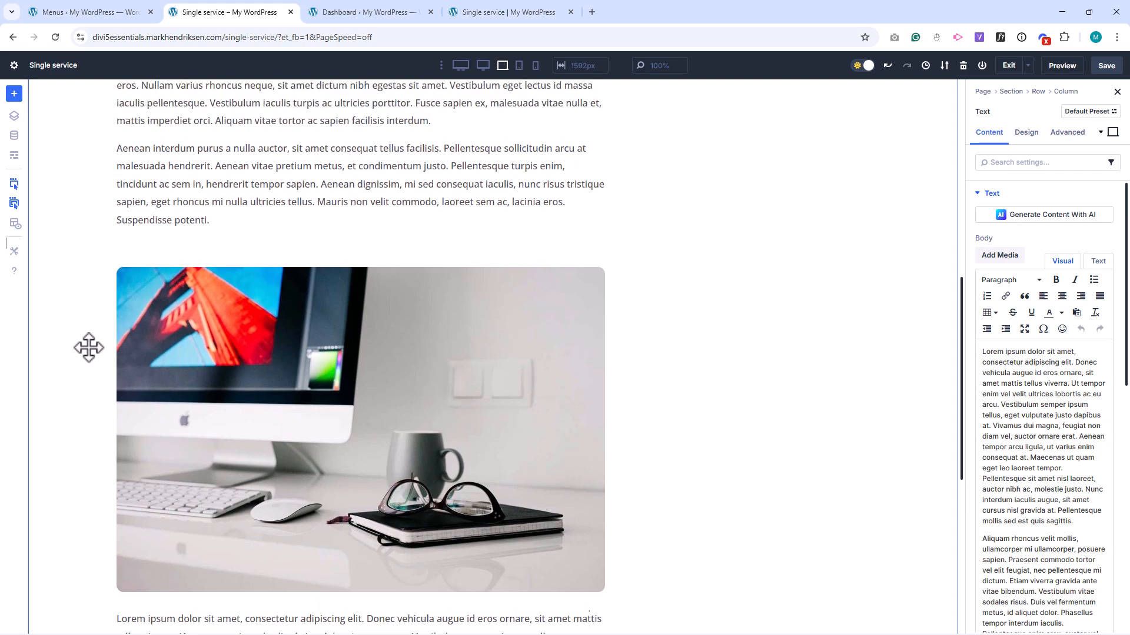
pyautogui.scroll(5, 88, 347)
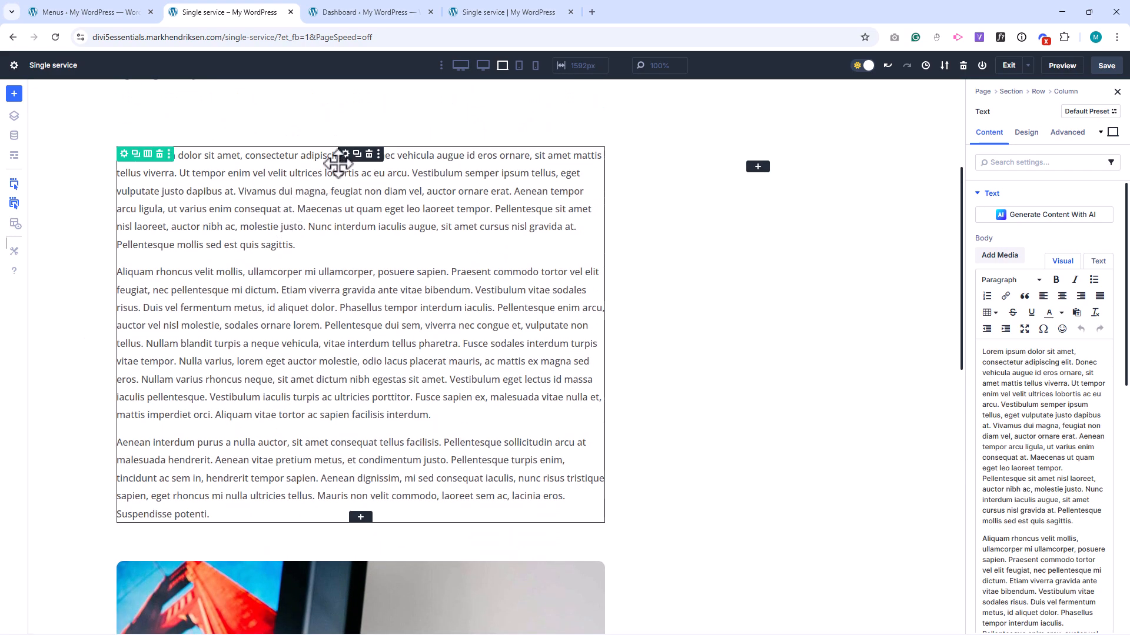
pyautogui.click(1024, 134)
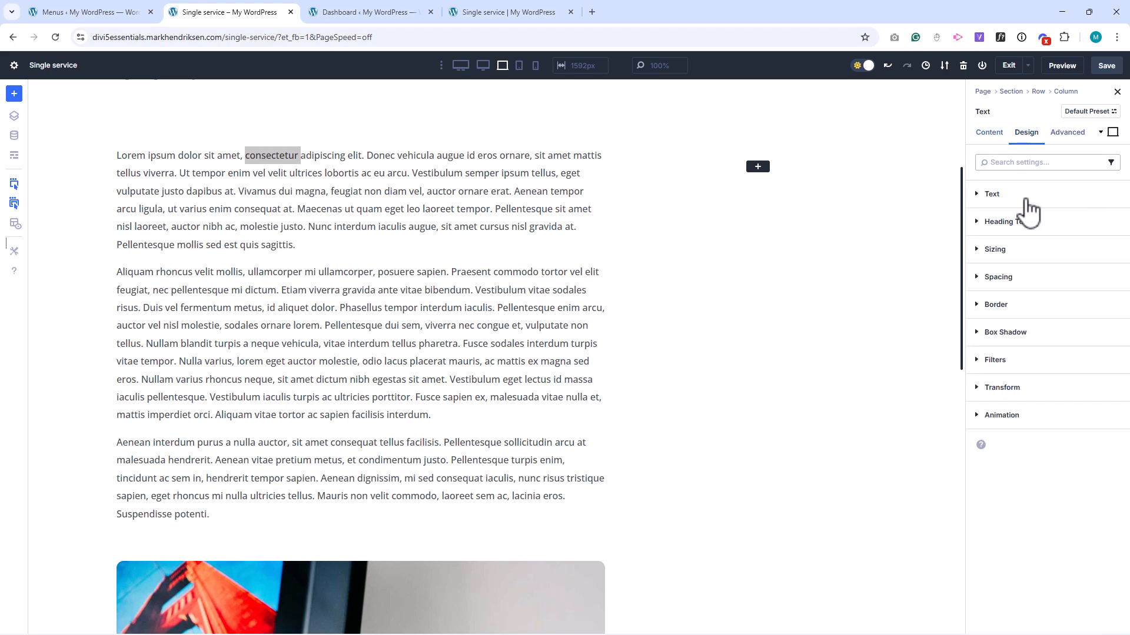
pyautogui.click(1016, 277)
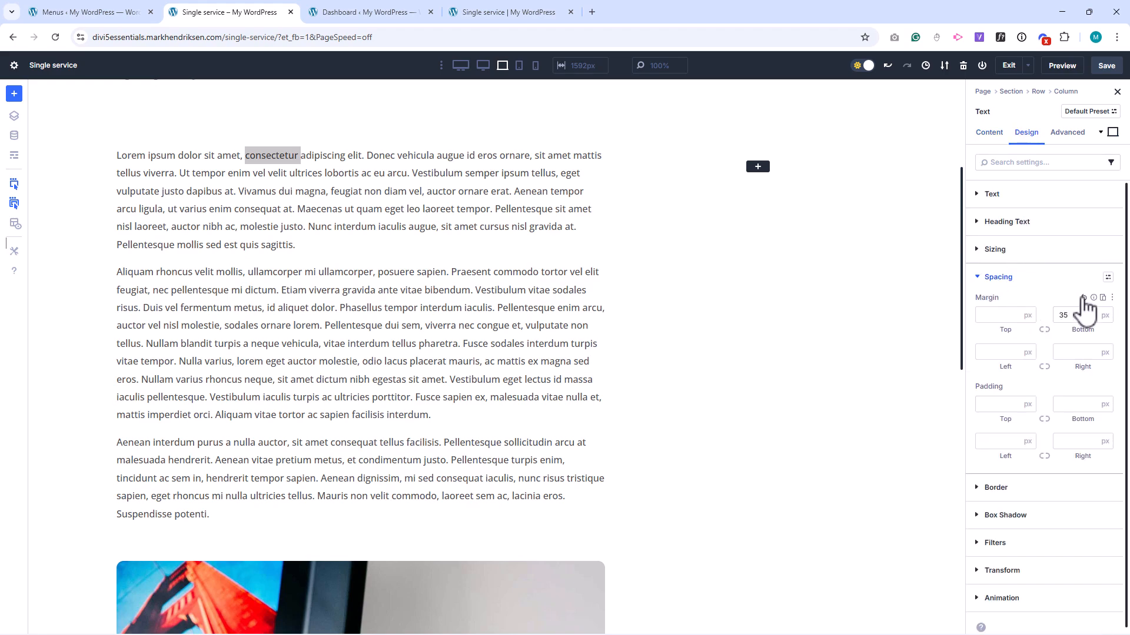
pyautogui.click(1083, 297)
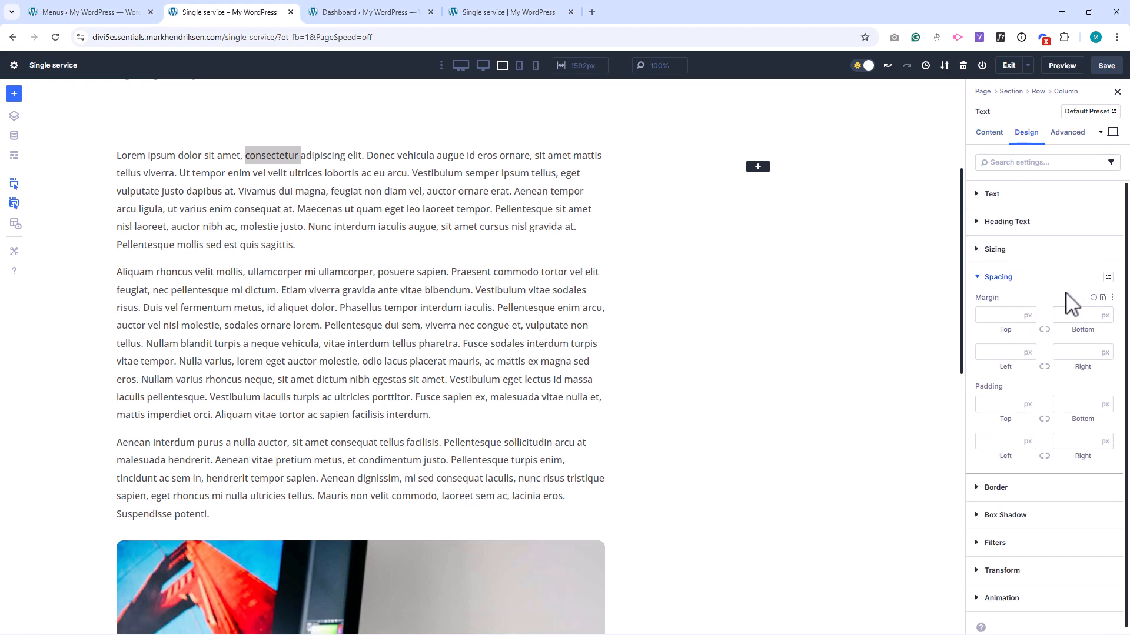
# Set the vertical gap of the content section below the Single Service header to 0 px.
pyautogui.click(388, 194)
pyautogui.scroll(4, 386, 194)
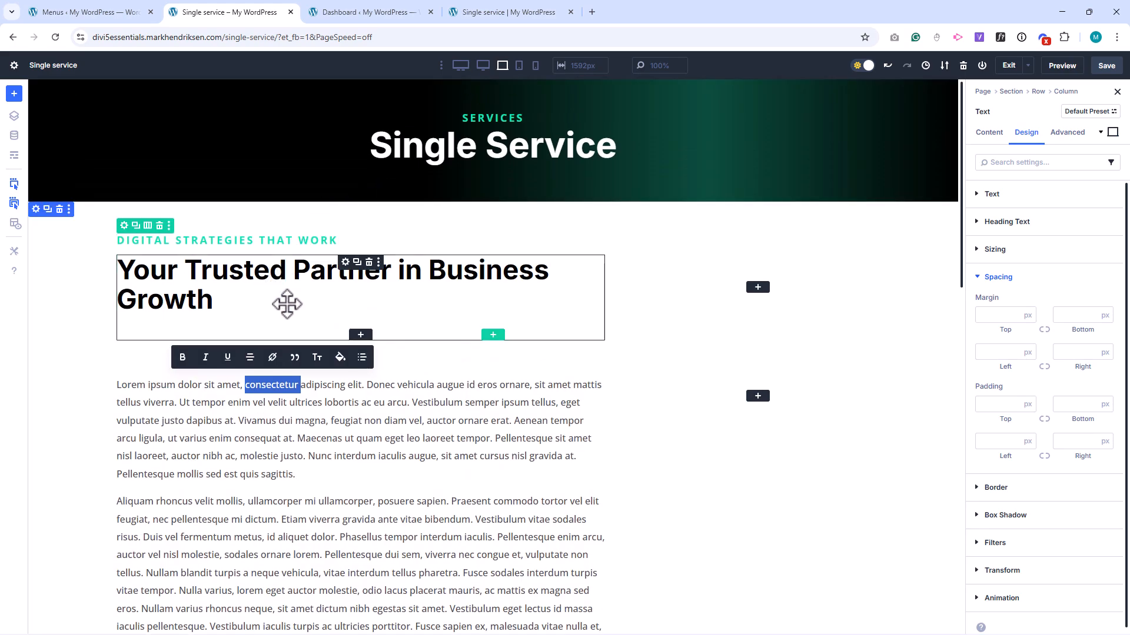
pyautogui.click(76, 260)
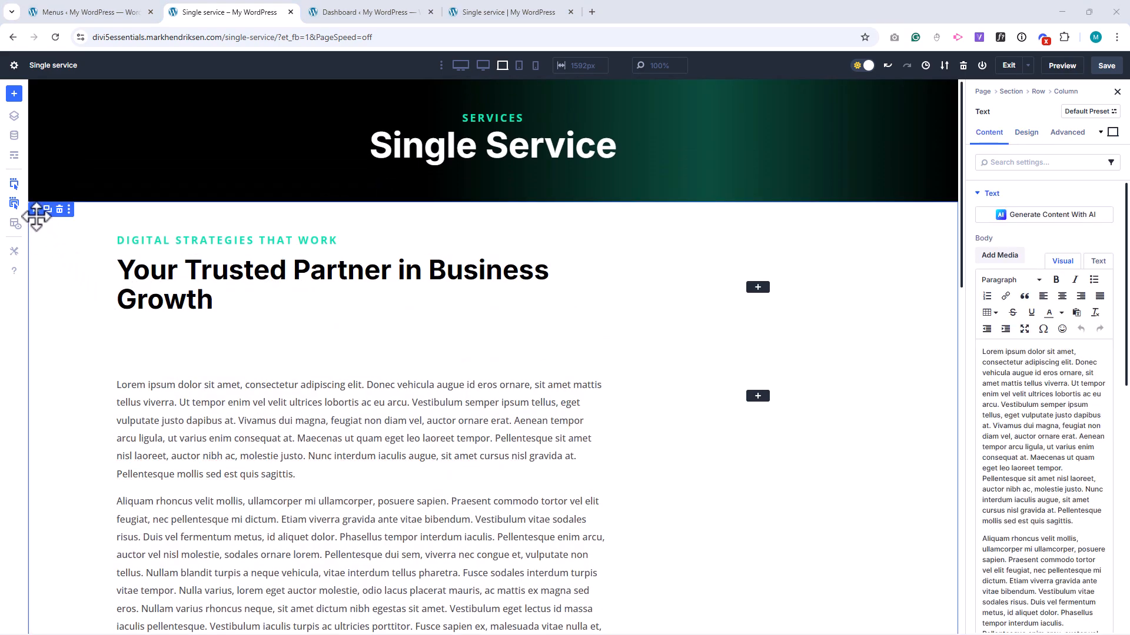
pyautogui.click(36, 210)
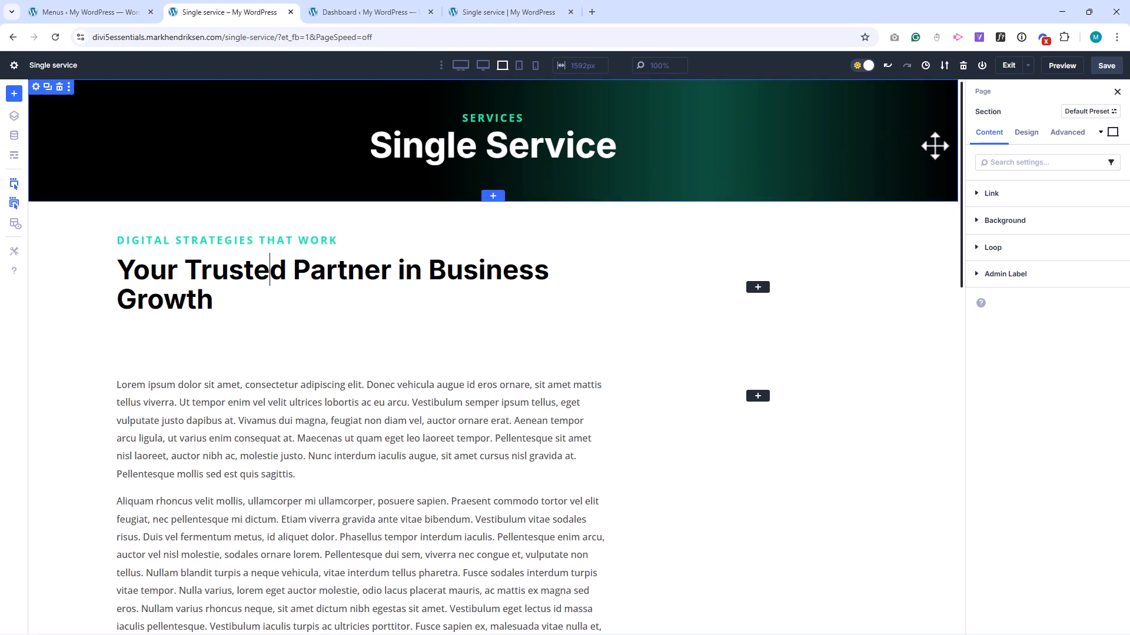
pyautogui.click(1026, 133)
pyautogui.click(1017, 196)
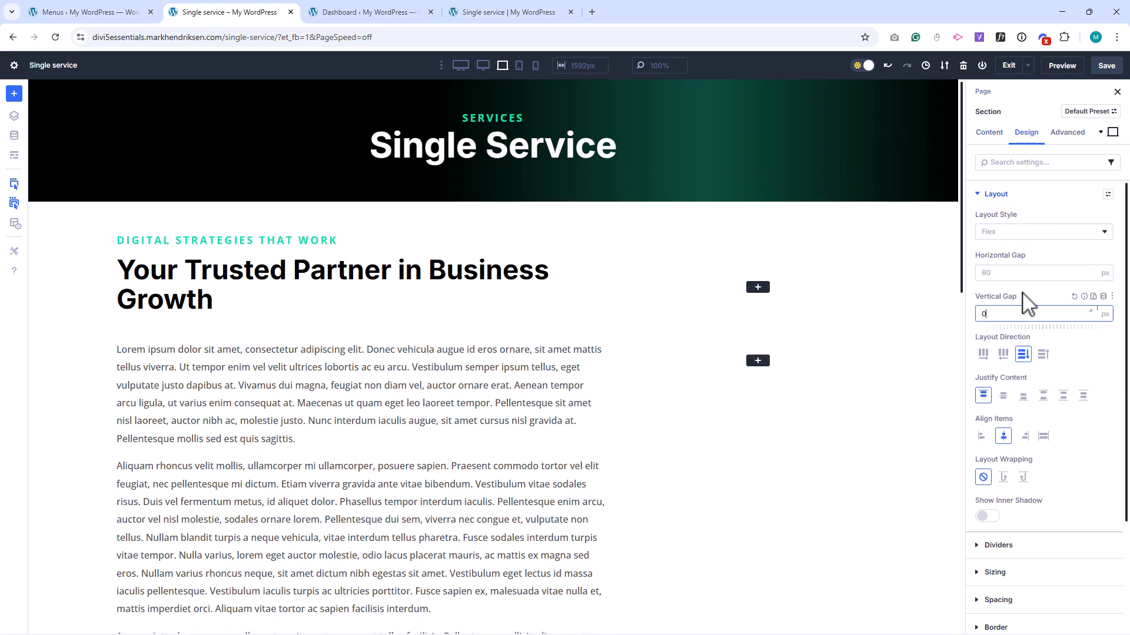
# Add a group with the office-2.jpg image to the lower row's one-third column and give the image a 12 px border radius.
pyautogui.click(758, 361)
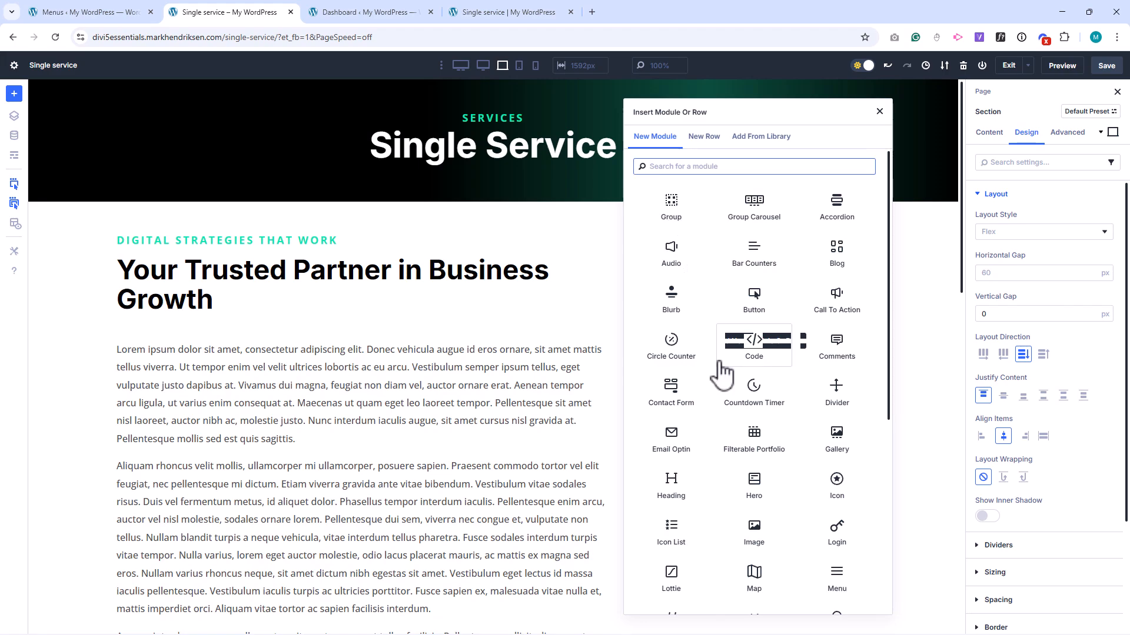
pyautogui.click(756, 532)
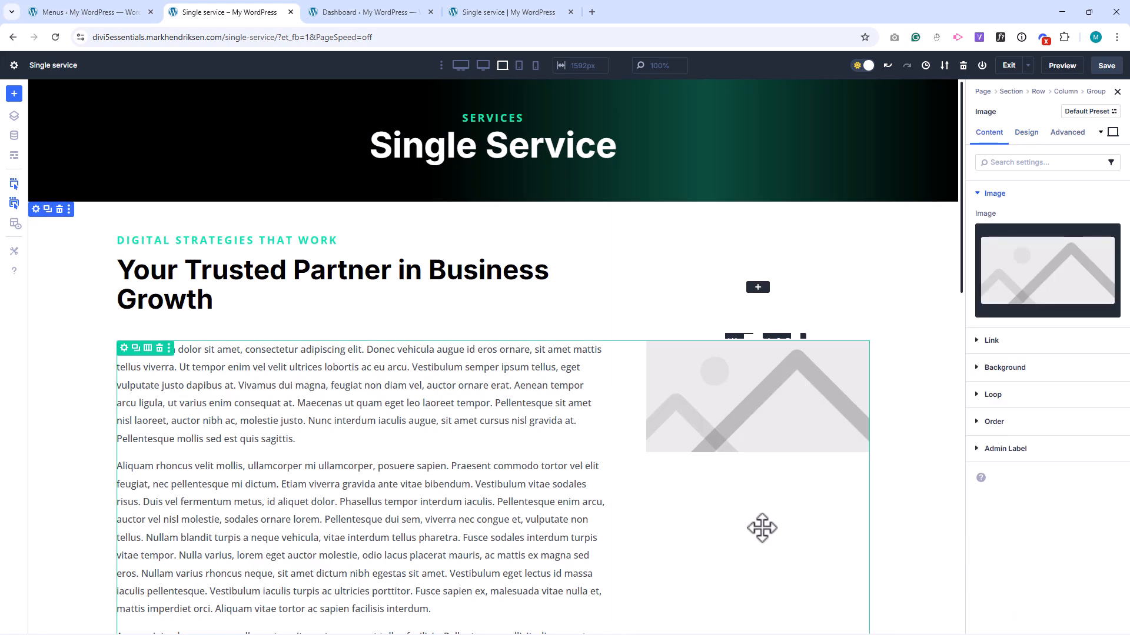
pyautogui.click(1022, 288)
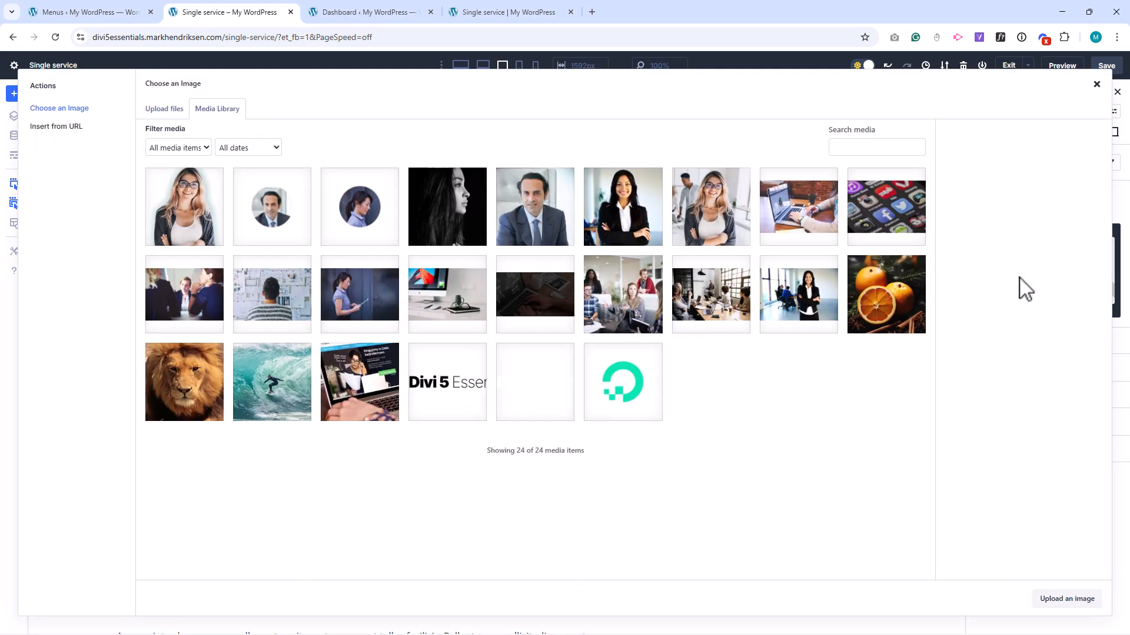
pyautogui.click(737, 321)
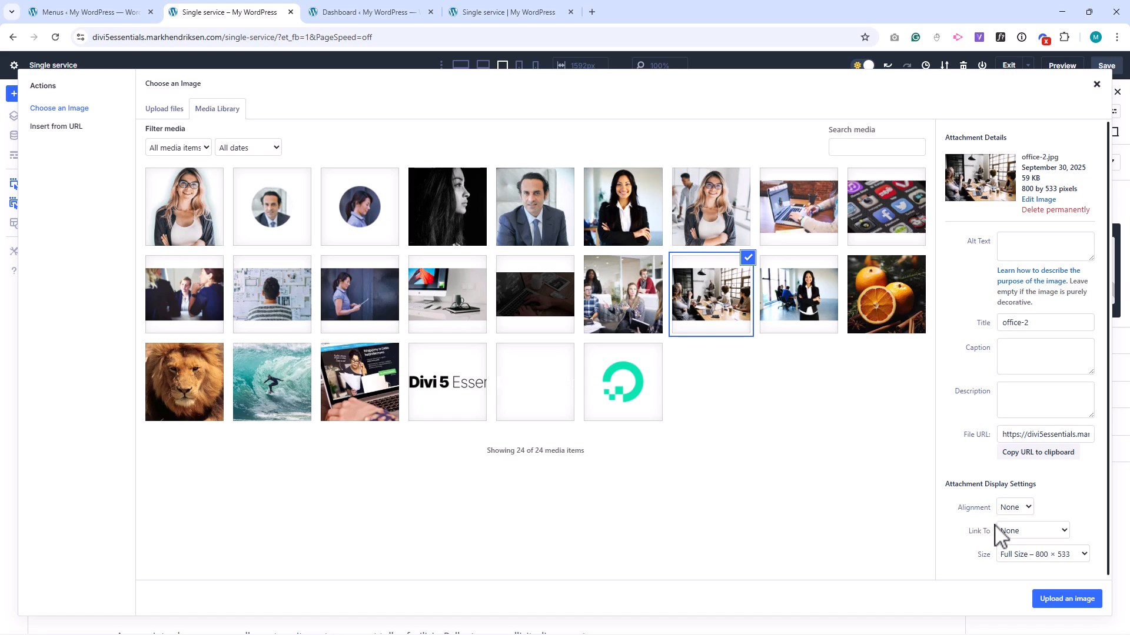
pyautogui.click(1059, 600)
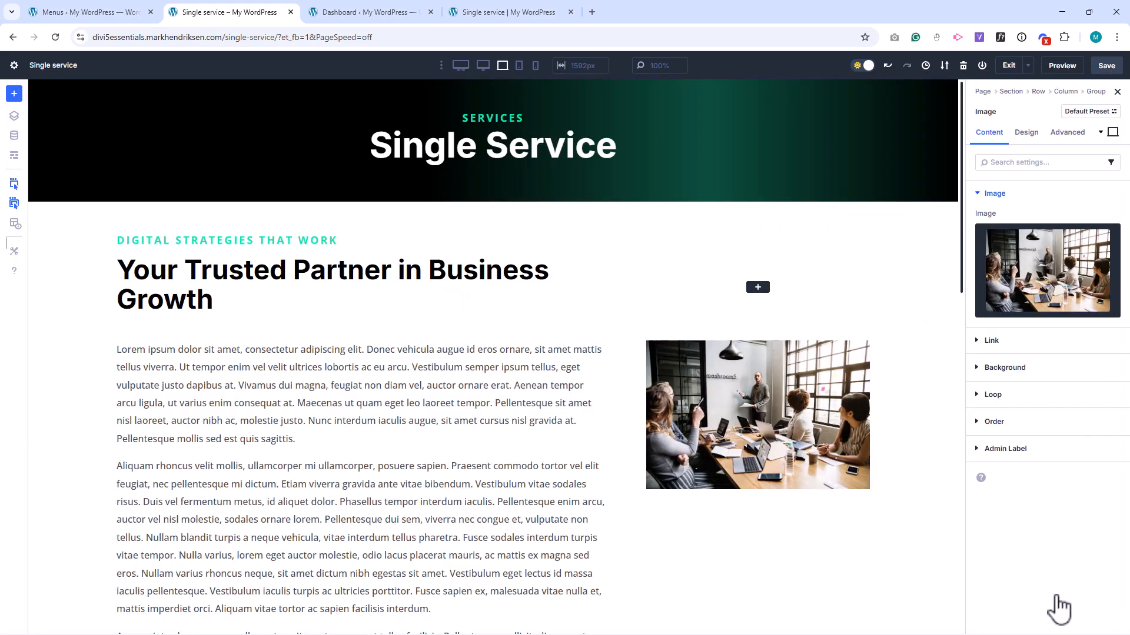
pyautogui.click(1026, 134)
pyautogui.click(996, 276)
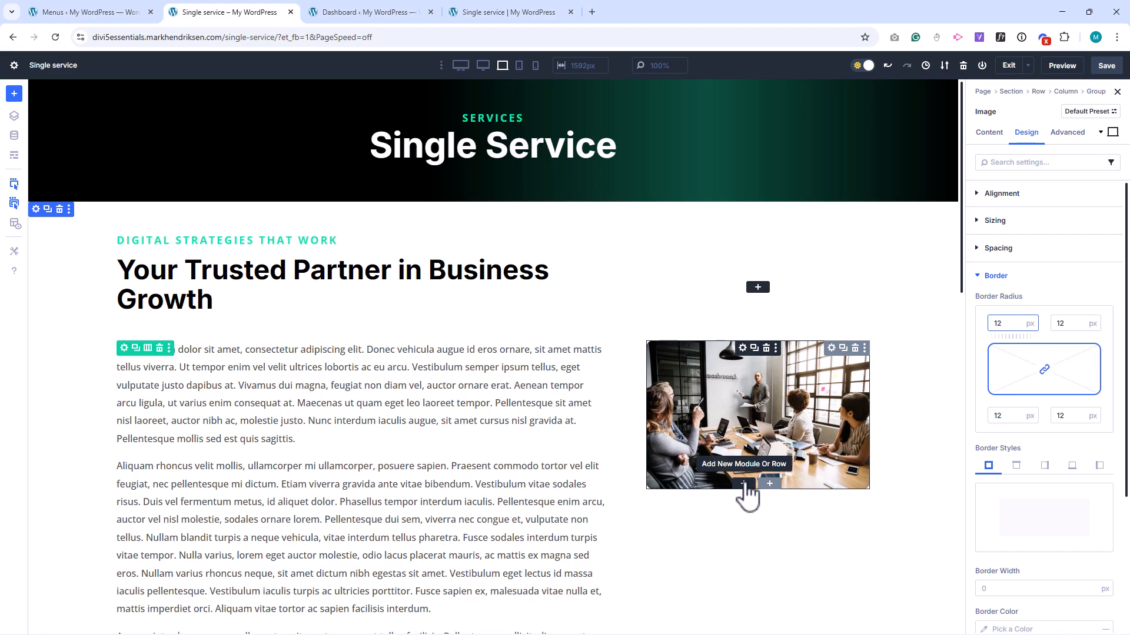
# Add a Text module below the office image and replace its placeholder body with "Make an Appointment Today".
pyautogui.click(745, 484)
pyautogui.write('text')
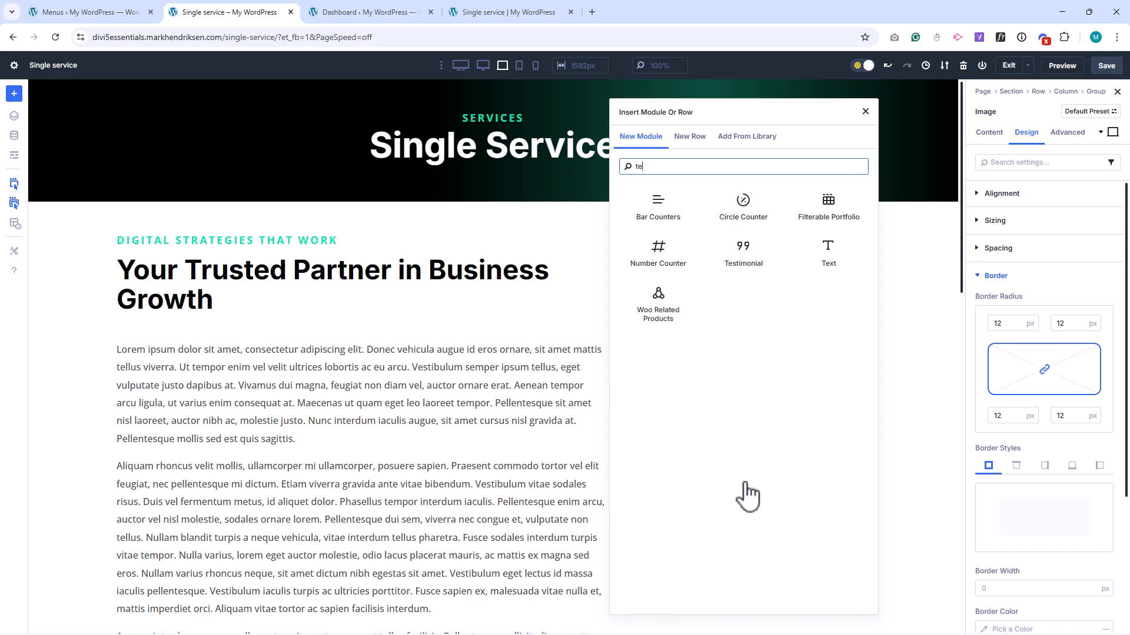
pyautogui.click(668, 214)
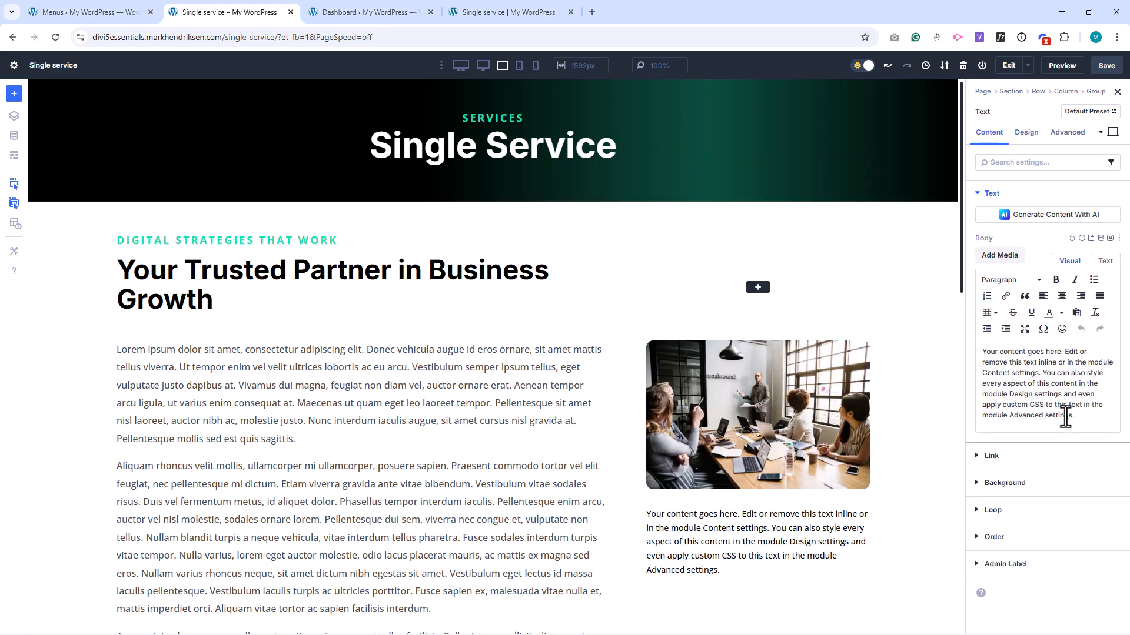
pyautogui.moveTo(1074, 416); pyautogui.dragTo(982, 352)
pyautogui.write('Make an Appointment Today')
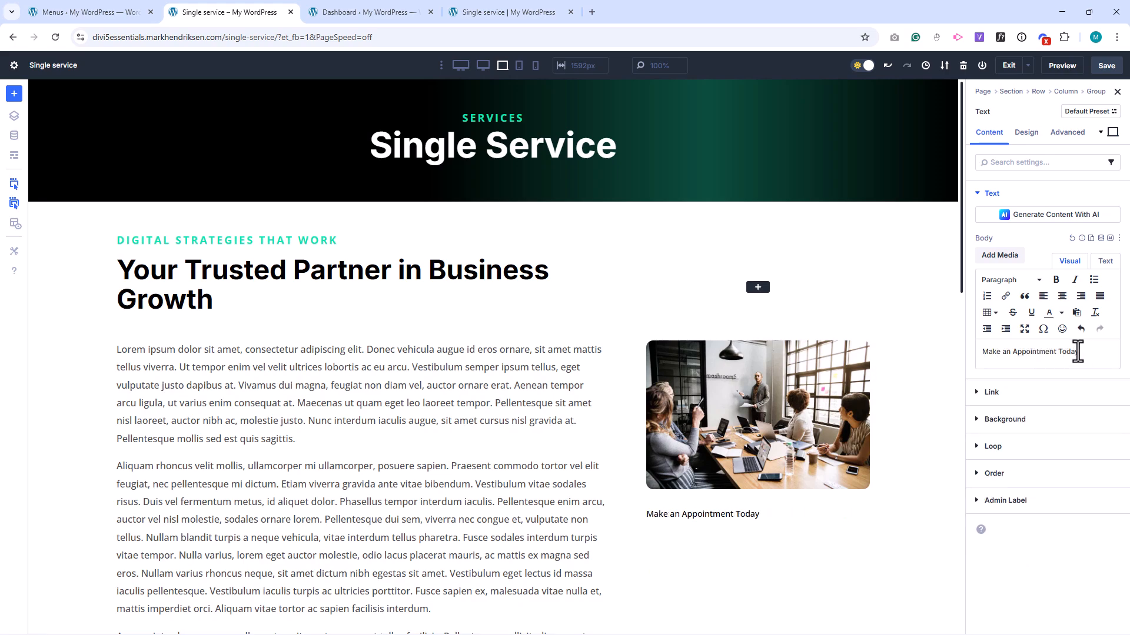
# Format "Make an Appointment Today" as Heading 3 and center-align its heading text.
pyautogui.moveTo(1077, 351); pyautogui.dragTo(982, 352)
pyautogui.click(1003, 280)
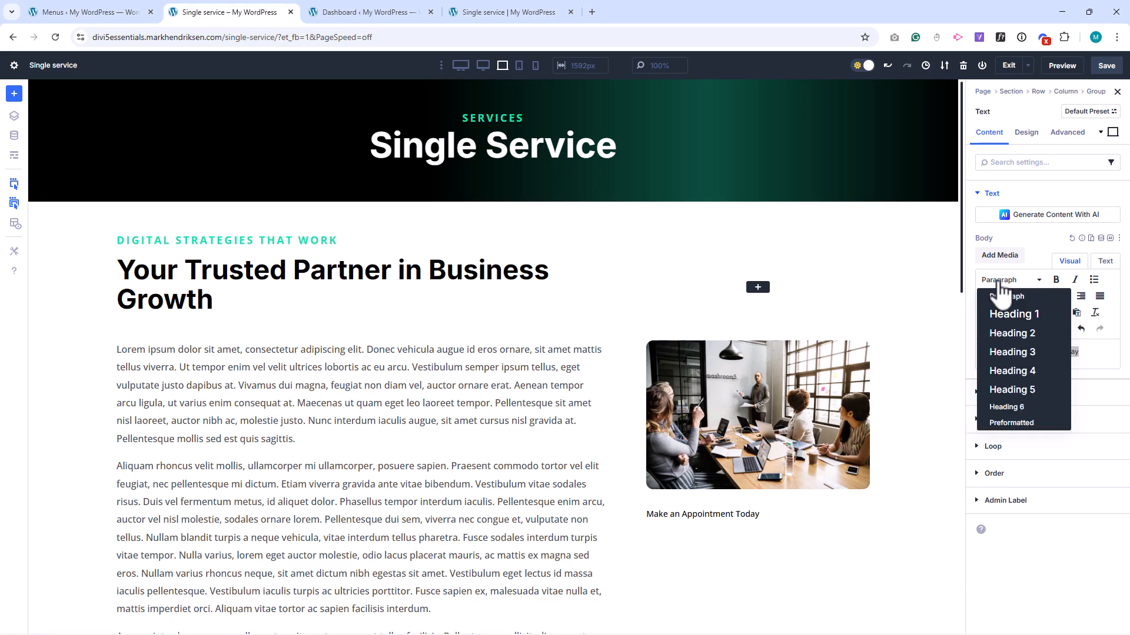
pyautogui.click(1013, 353)
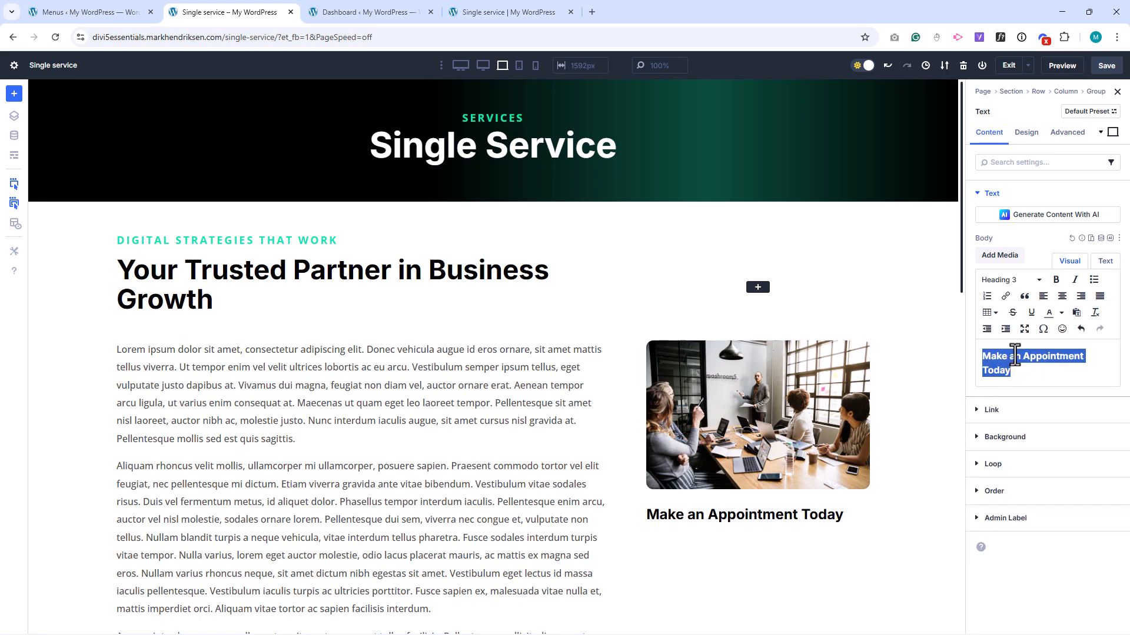
pyautogui.click(1026, 134)
pyautogui.click(1003, 221)
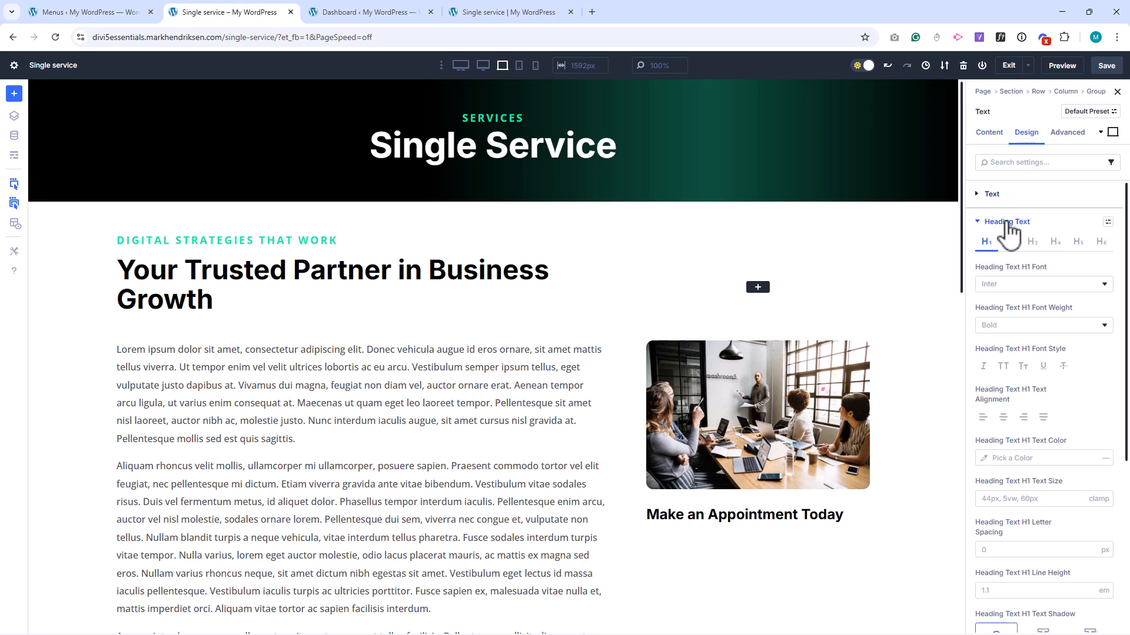
pyautogui.click(1032, 242)
pyautogui.click(1003, 417)
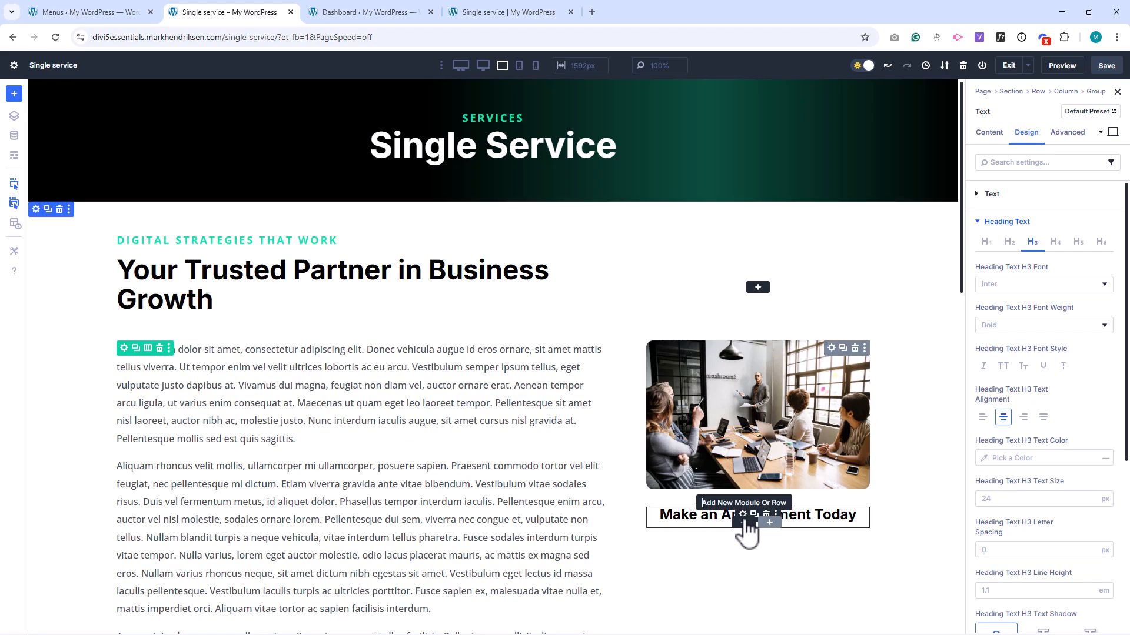
# Insert the saved Button Green module from the library below the appointment heading.
pyautogui.click(744, 522)
pyautogui.click(743, 140)
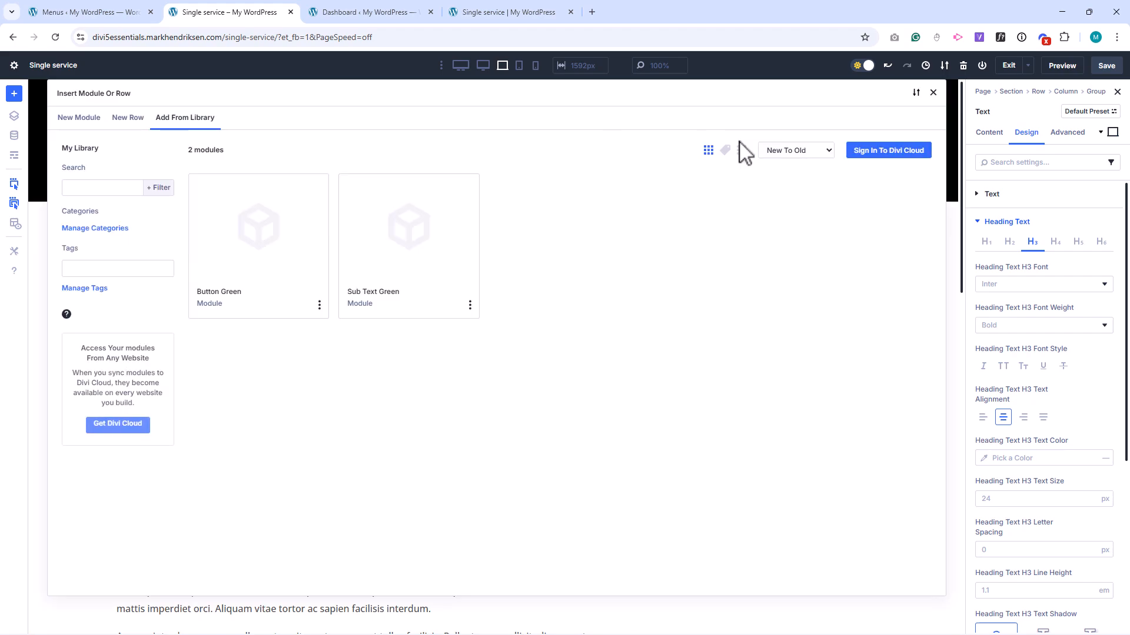
pyautogui.click(262, 259)
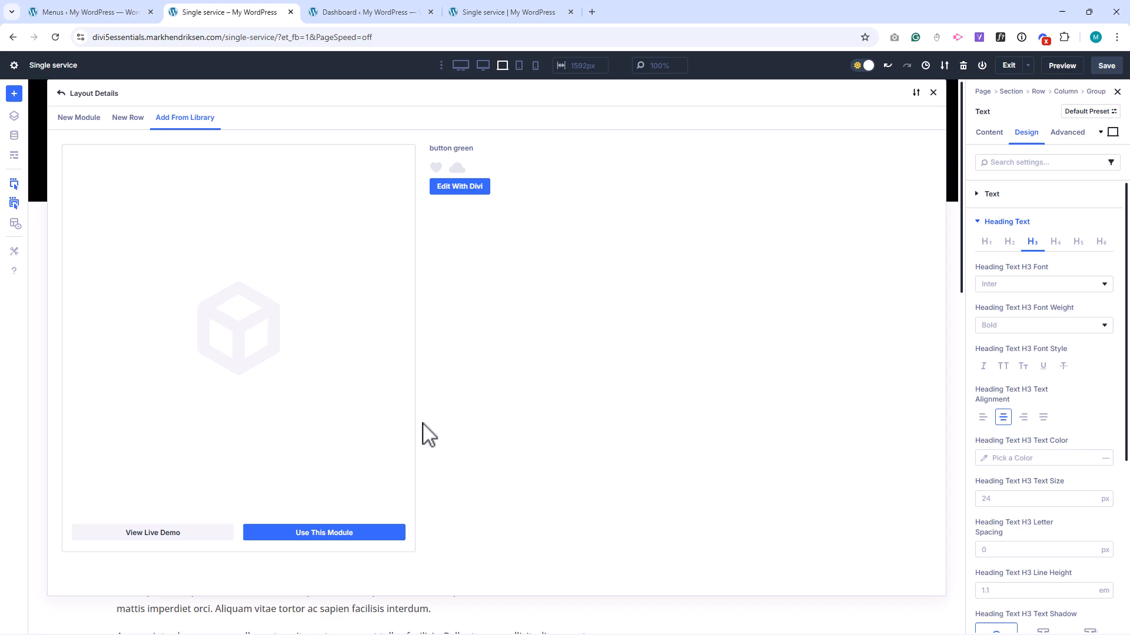
pyautogui.click(357, 533)
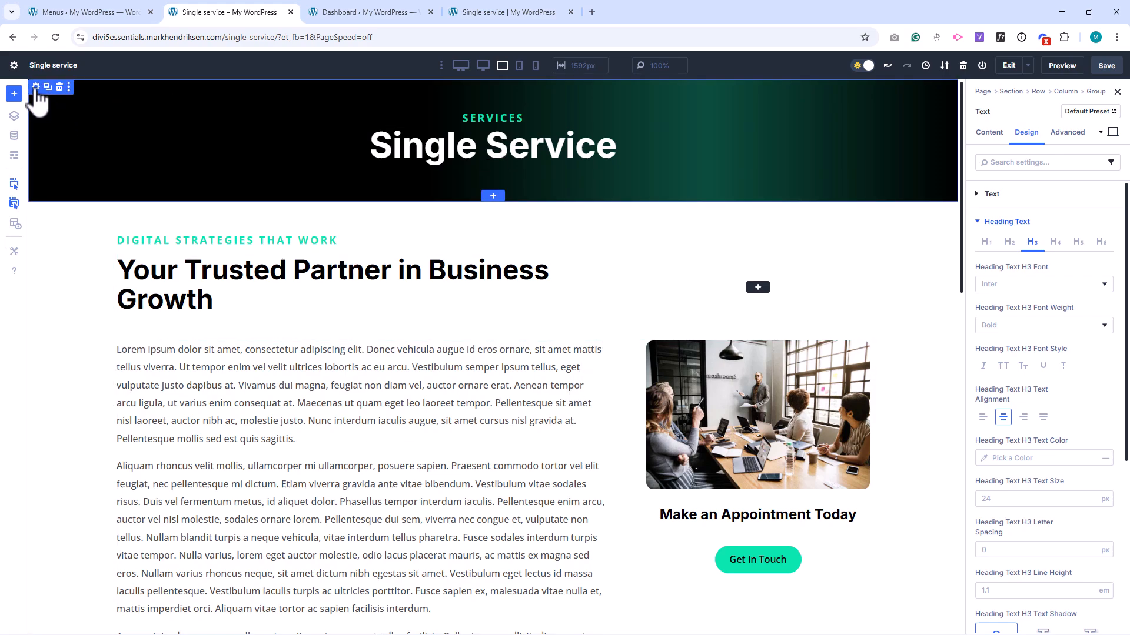
# Copy the gradient stops attributes from the Single Service header section's background.
pyautogui.click(35, 87)
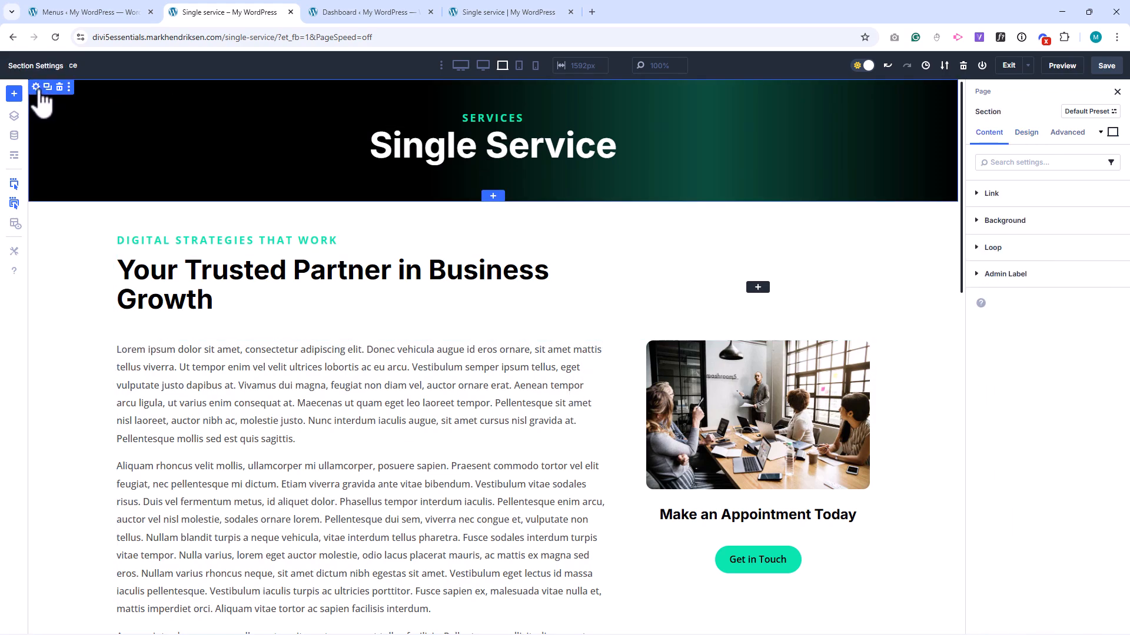
pyautogui.click(1022, 221)
pyautogui.click(1011, 258)
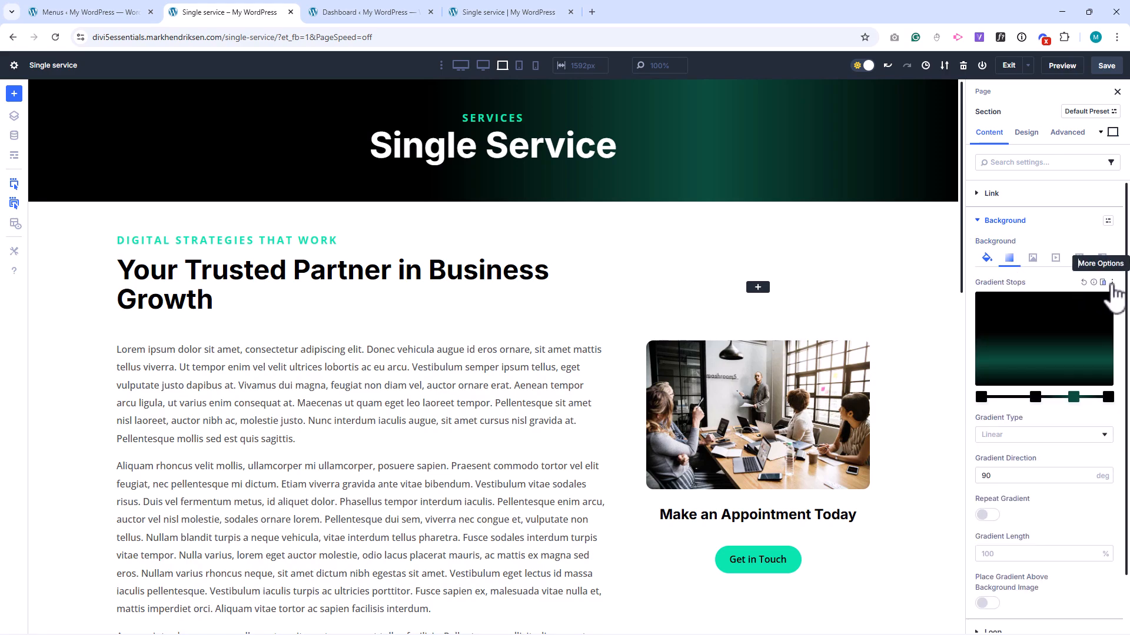
pyautogui.click(1112, 283)
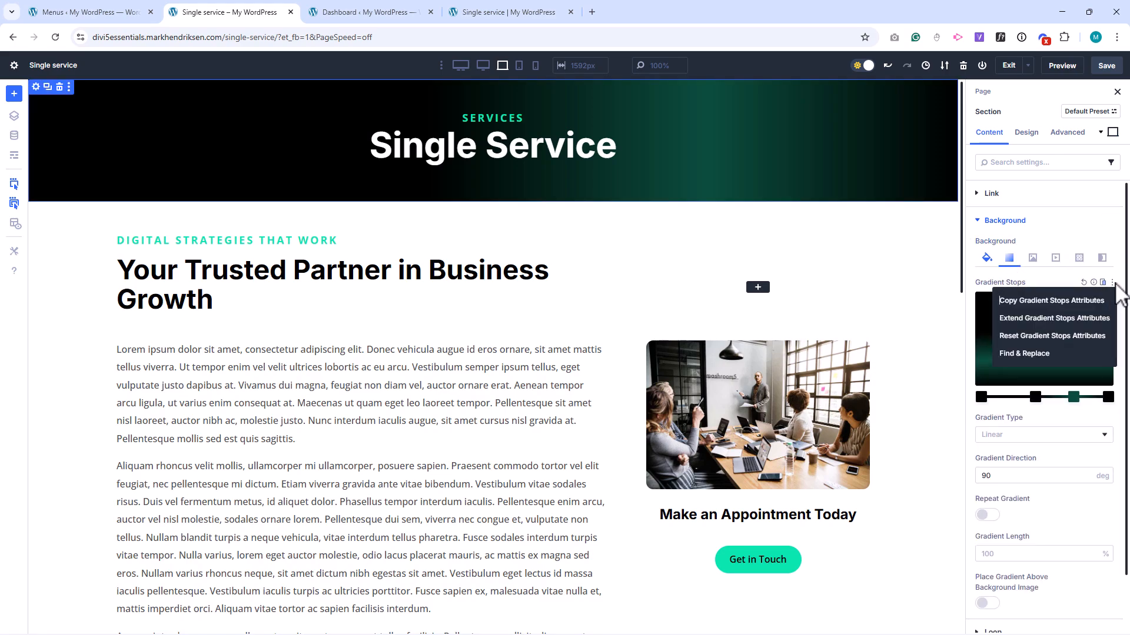
pyautogui.click(1081, 301)
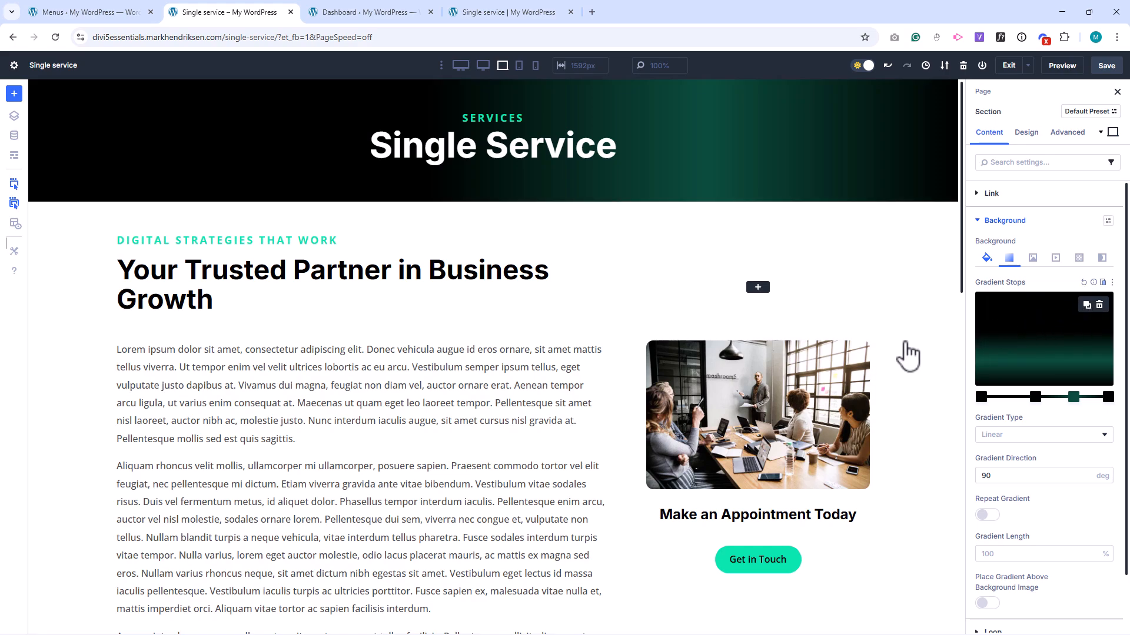
# Paste all gradient stops attributes onto the appointment group and activate the gradient as its background.
pyautogui.click(864, 349)
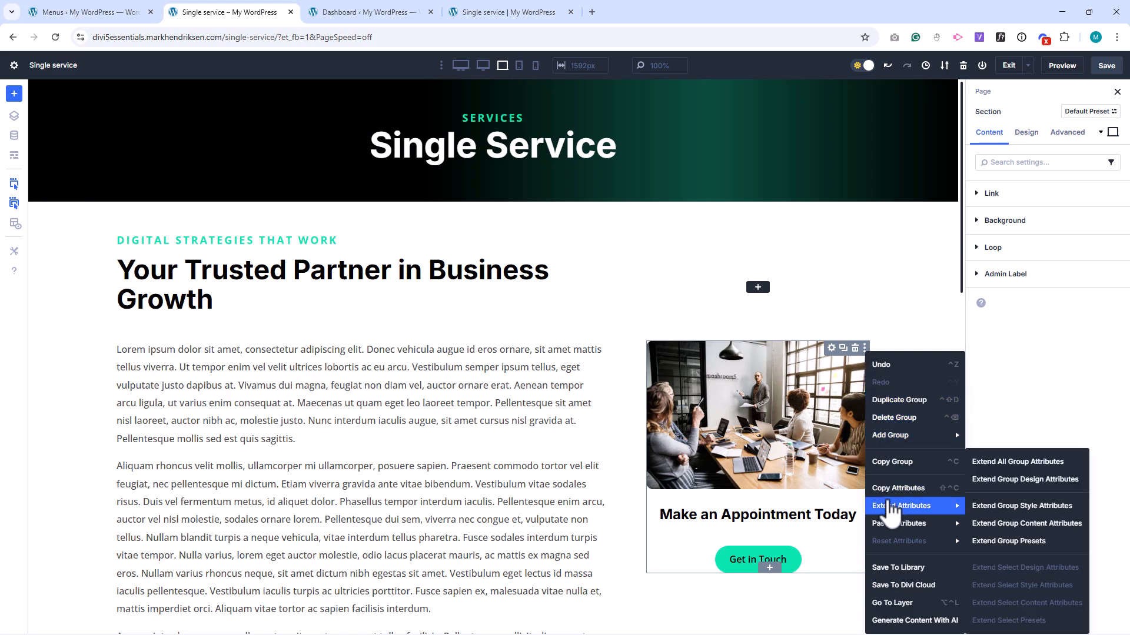
pyautogui.moveTo(894, 530)
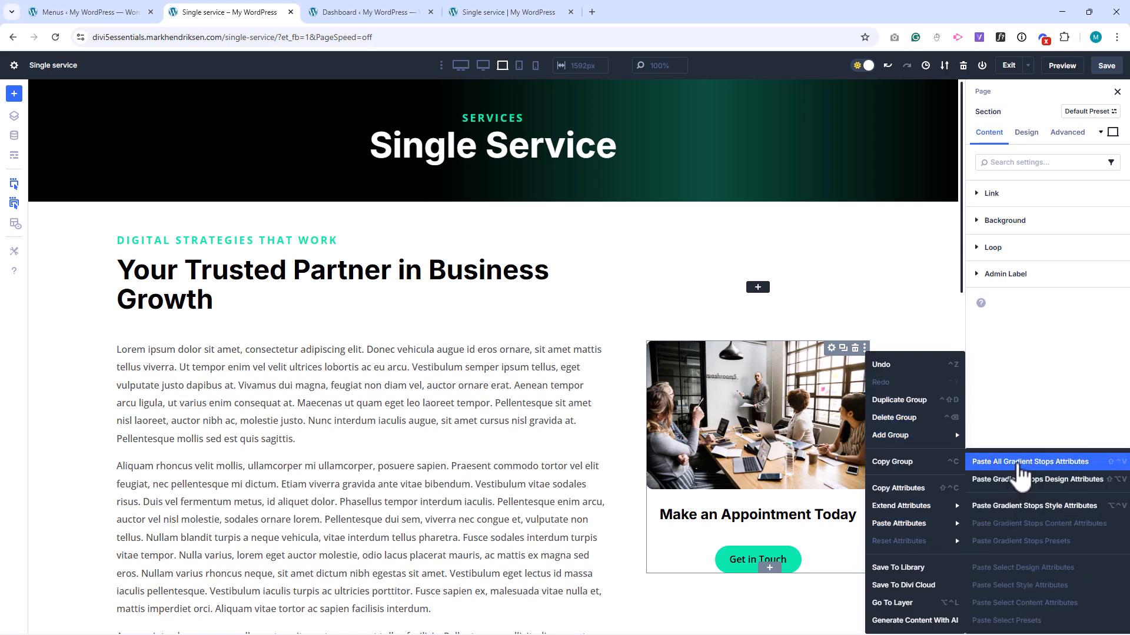
pyautogui.click(1023, 462)
pyautogui.moveTo(815, 374)
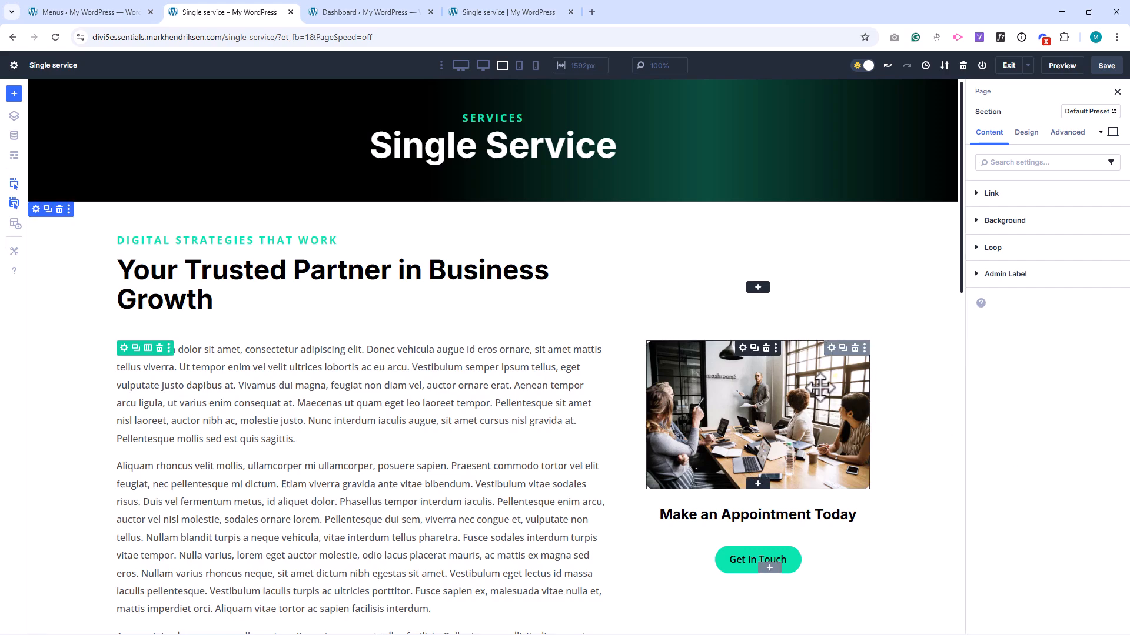
pyautogui.click(831, 349)
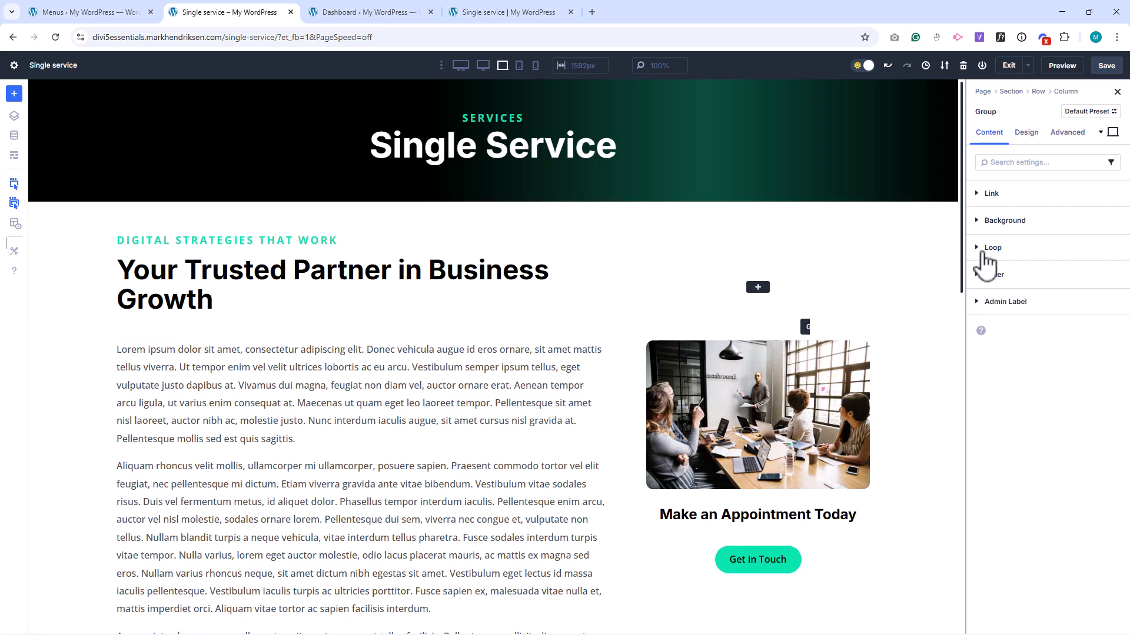
pyautogui.click(1039, 227)
pyautogui.click(1011, 259)
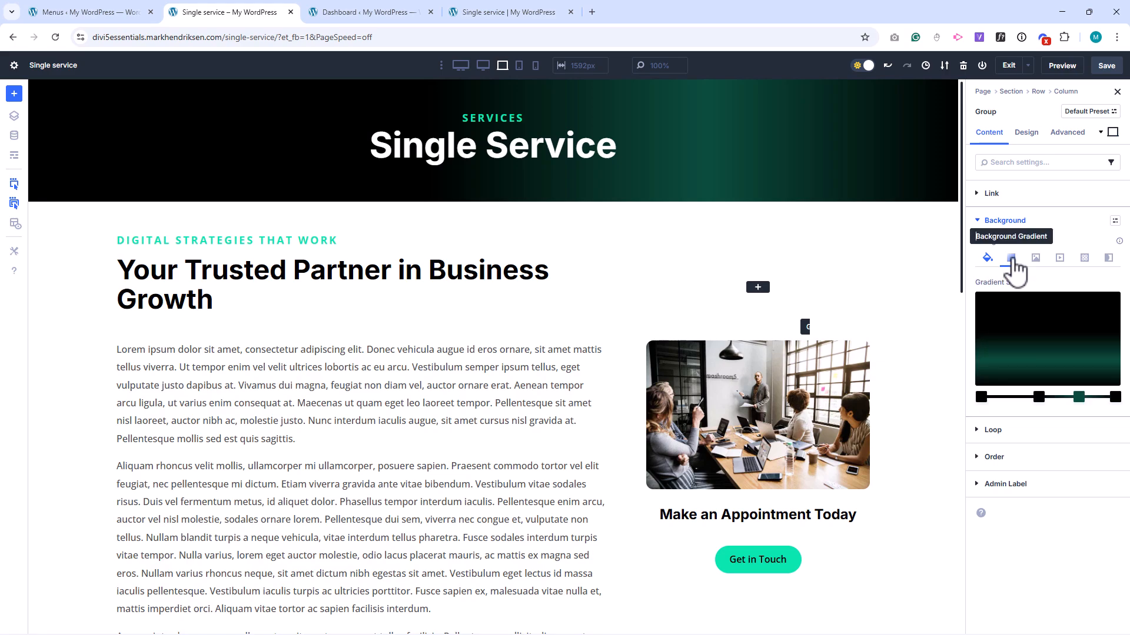
pyautogui.click(980, 398)
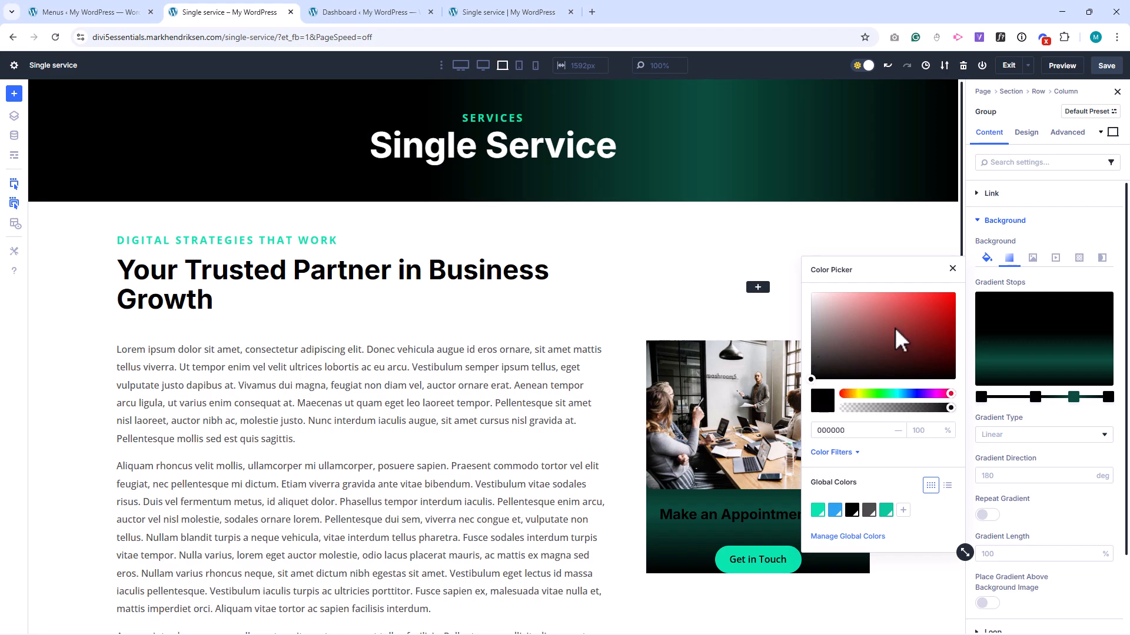
pyautogui.click(952, 270)
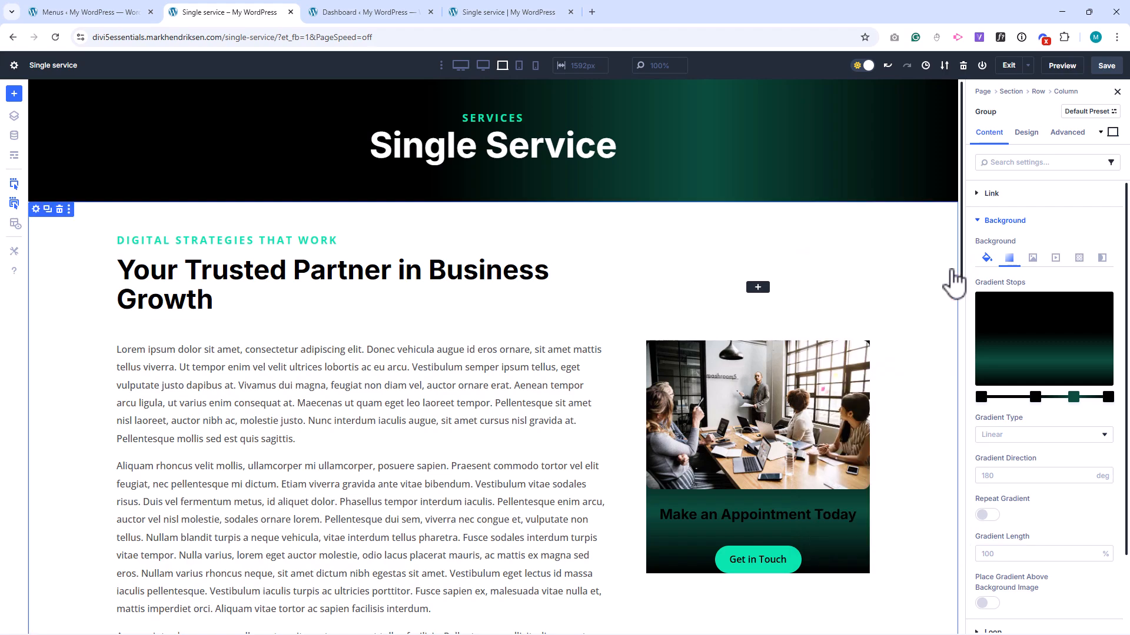
# Give the appointment group 20 px padding on all four sides and a 12 px border radius.
pyautogui.click(1026, 132)
pyautogui.click(998, 249)
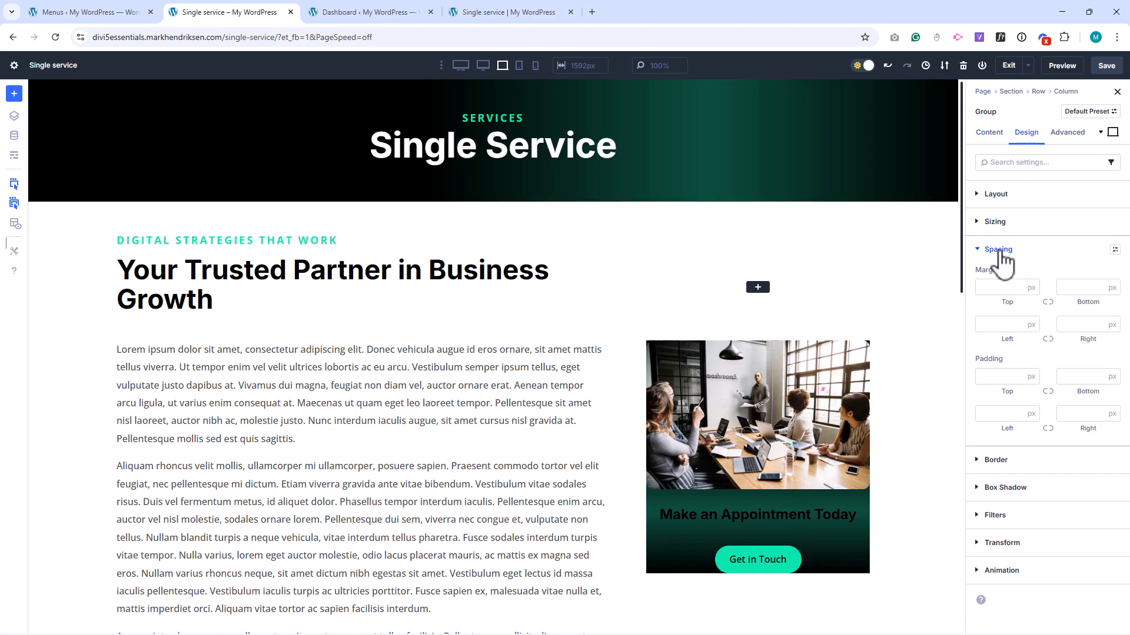
pyautogui.click(993, 376)
pyautogui.click(1048, 391)
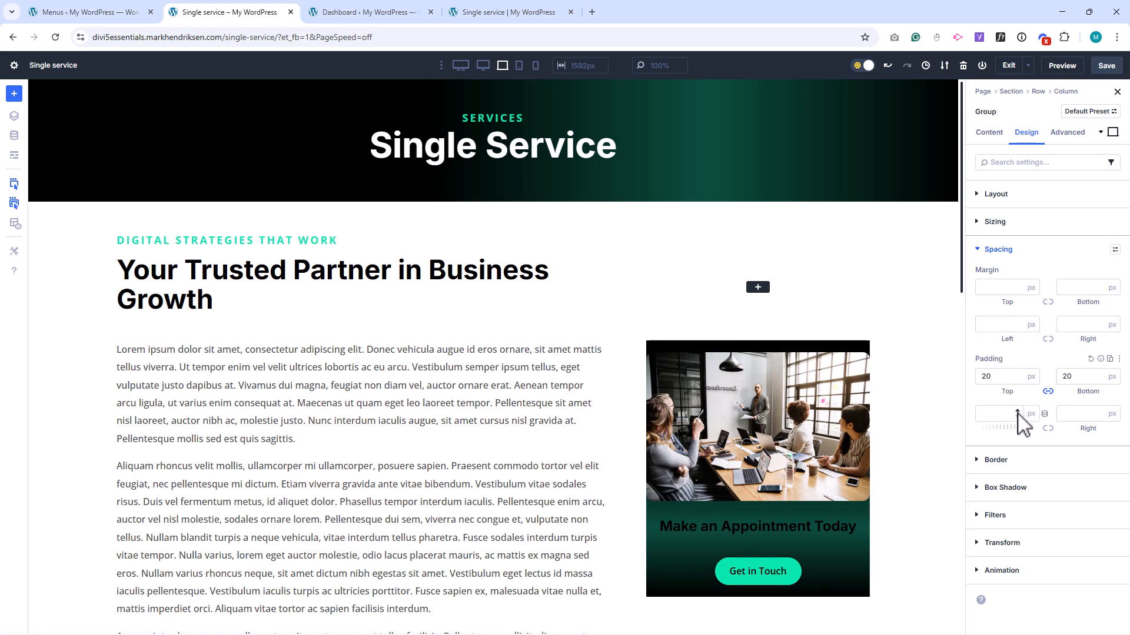
pyautogui.click(1001, 413)
pyautogui.write('20')
pyautogui.click(1048, 429)
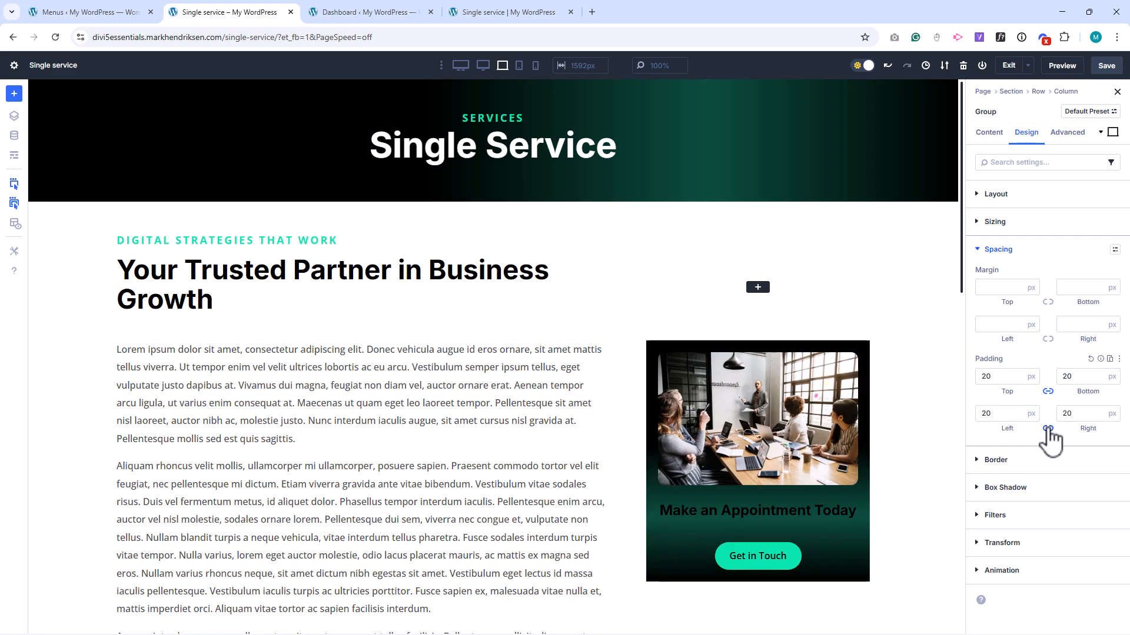
pyautogui.click(1007, 461)
pyautogui.click(1002, 325)
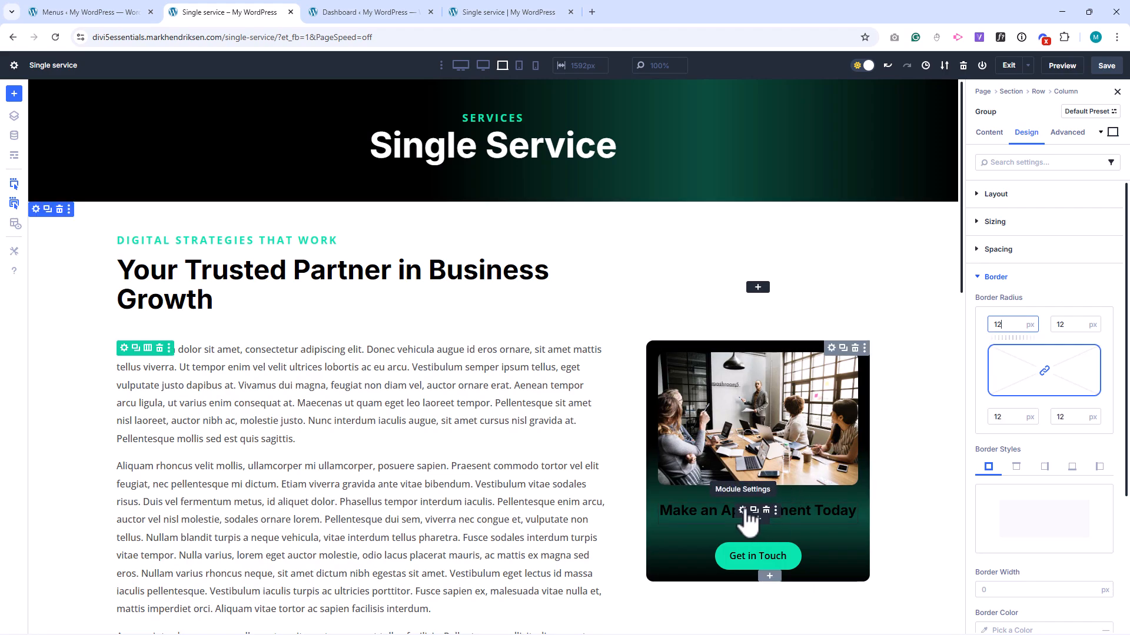
# Set the H3 text color of the "Make an Appointment Today" heading to white (FFFFFF).
pyautogui.click(742, 511)
pyautogui.click(1026, 131)
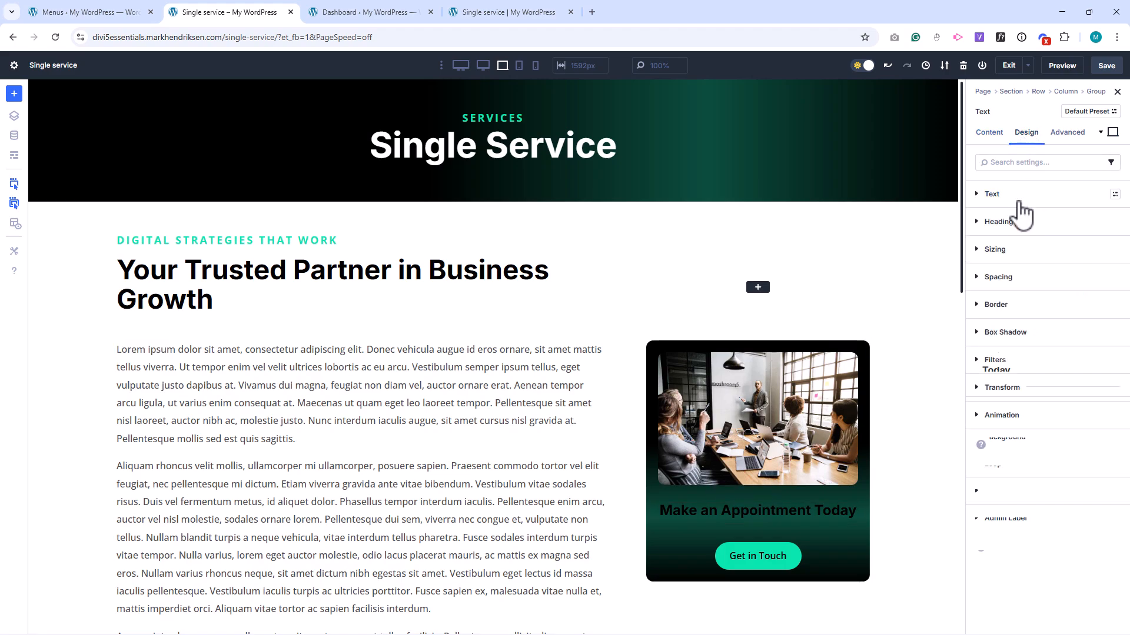
pyautogui.click(994, 221)
pyautogui.click(1032, 241)
pyautogui.scroll(-1, 1000, 329)
pyautogui.click(984, 399)
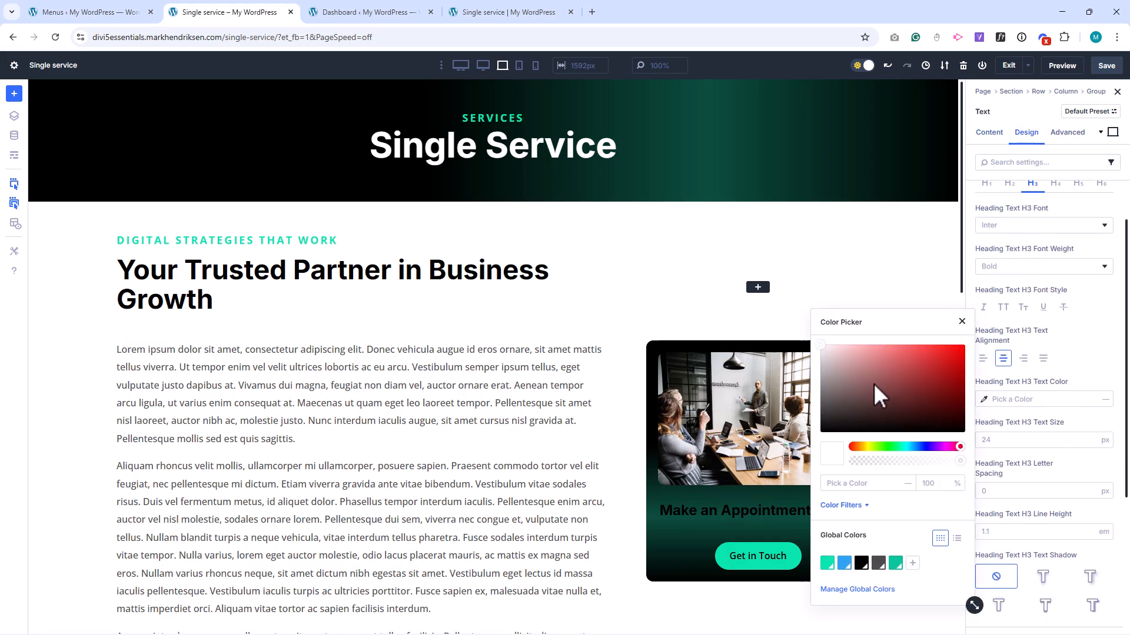
pyautogui.moveTo(875, 390); pyautogui.dragTo(824, 340)
pyautogui.click(961, 321)
pyautogui.scroll(2, 1039, 344)
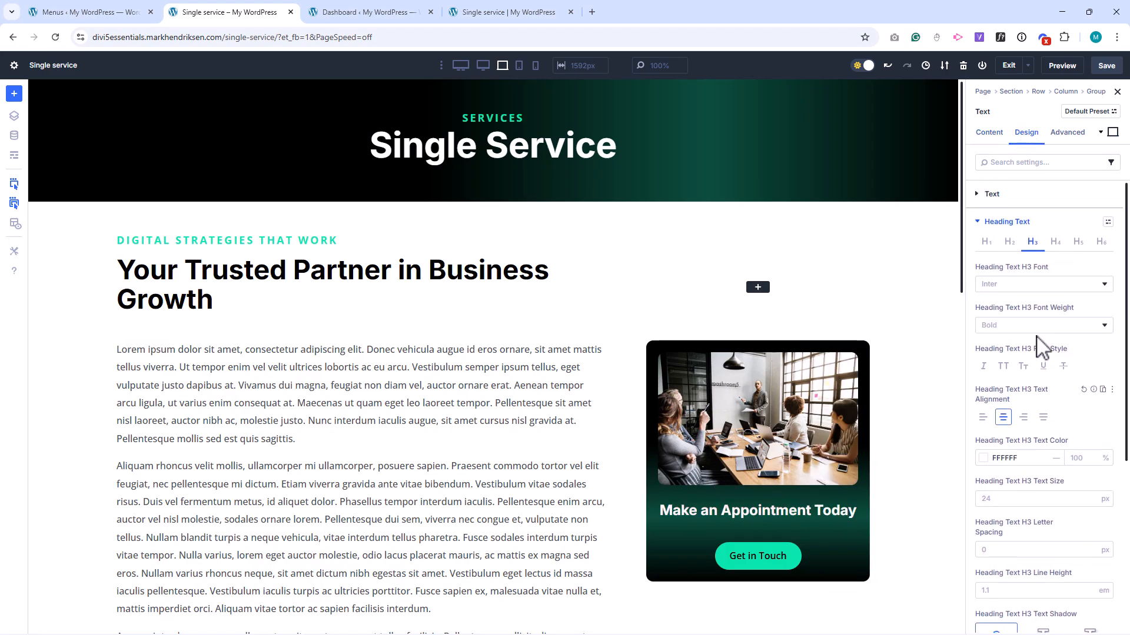
pyautogui.click(1005, 222)
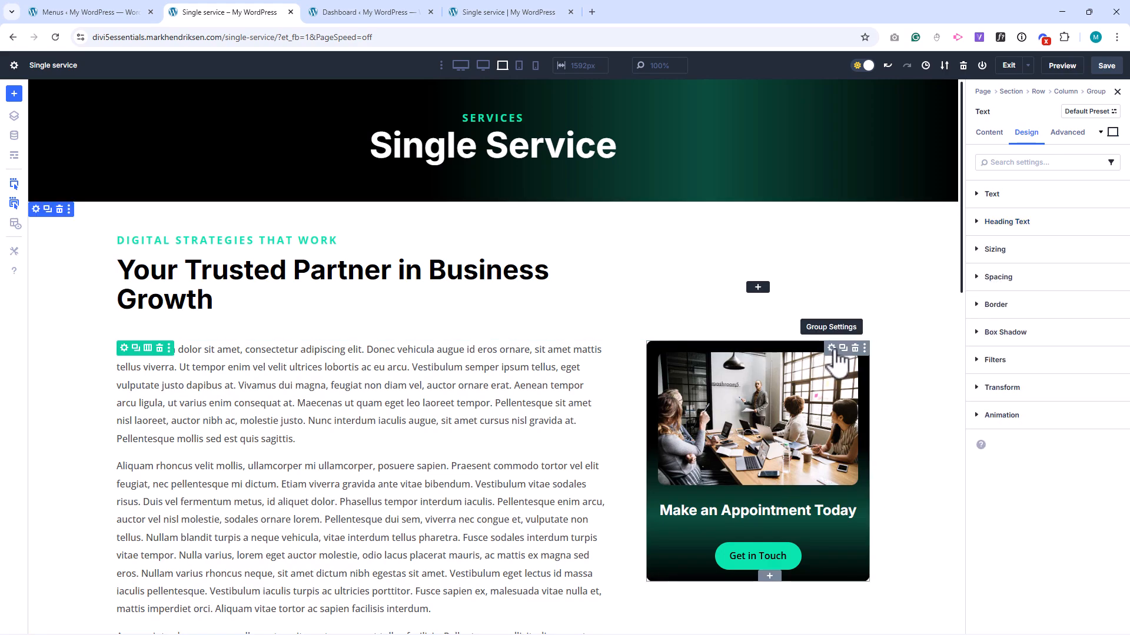
# Set the vertical gap of the appointment group's layout to 20 px.
pyautogui.click(831, 349)
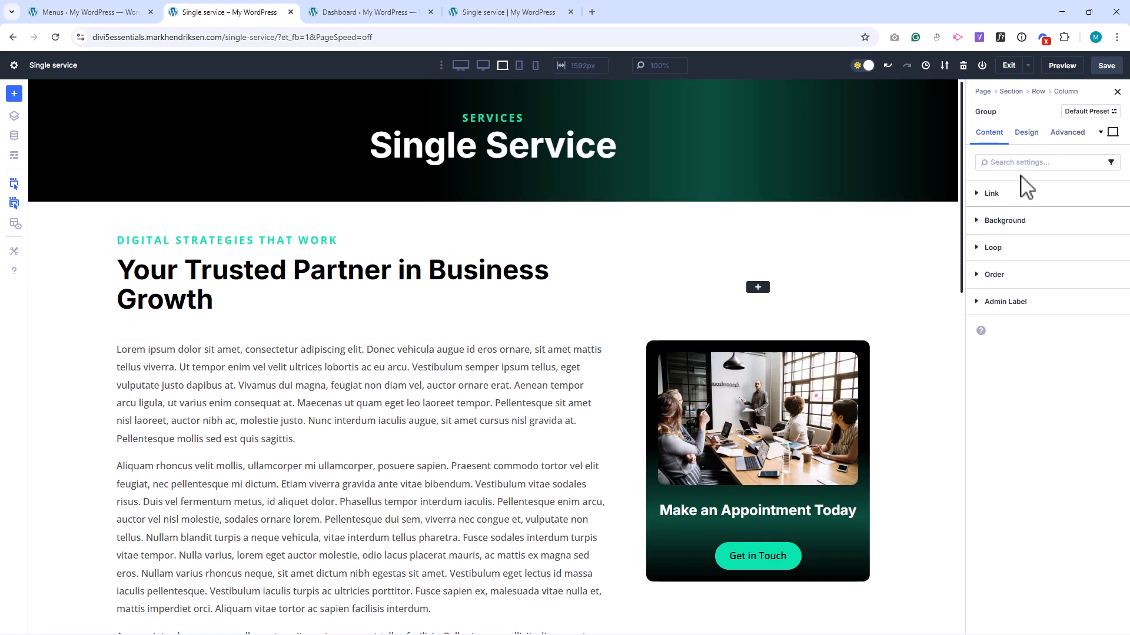
pyautogui.click(1027, 134)
pyautogui.click(1000, 195)
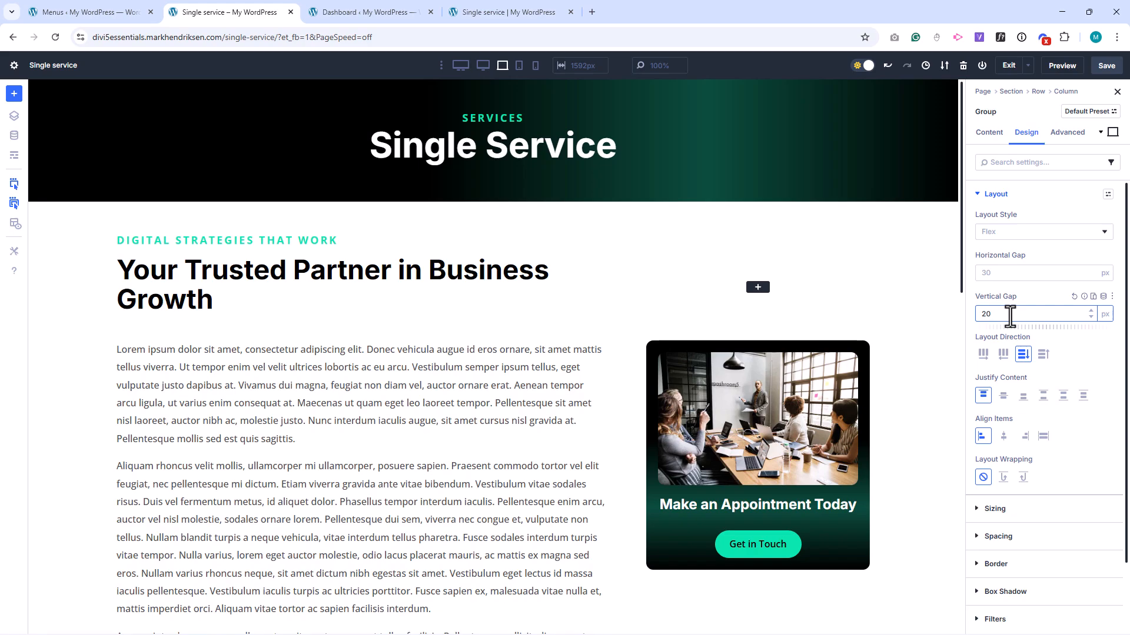
# Make the appointment group stick to the top with Row as its bottom sticky limit, and check it down the page.
pyautogui.click(1068, 134)
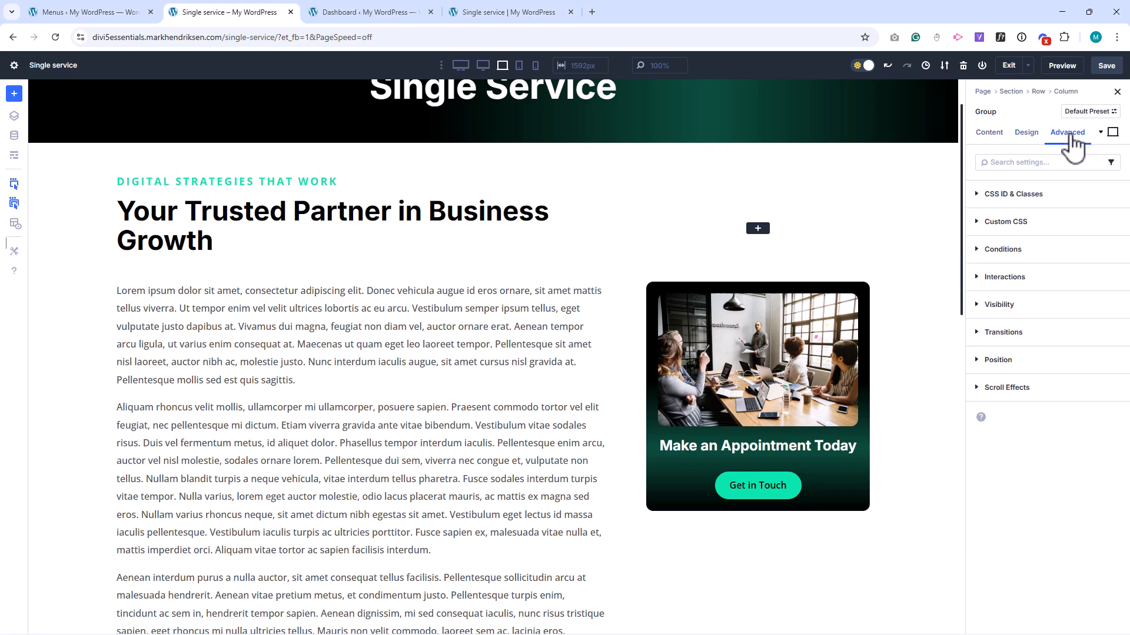
pyautogui.click(1024, 388)
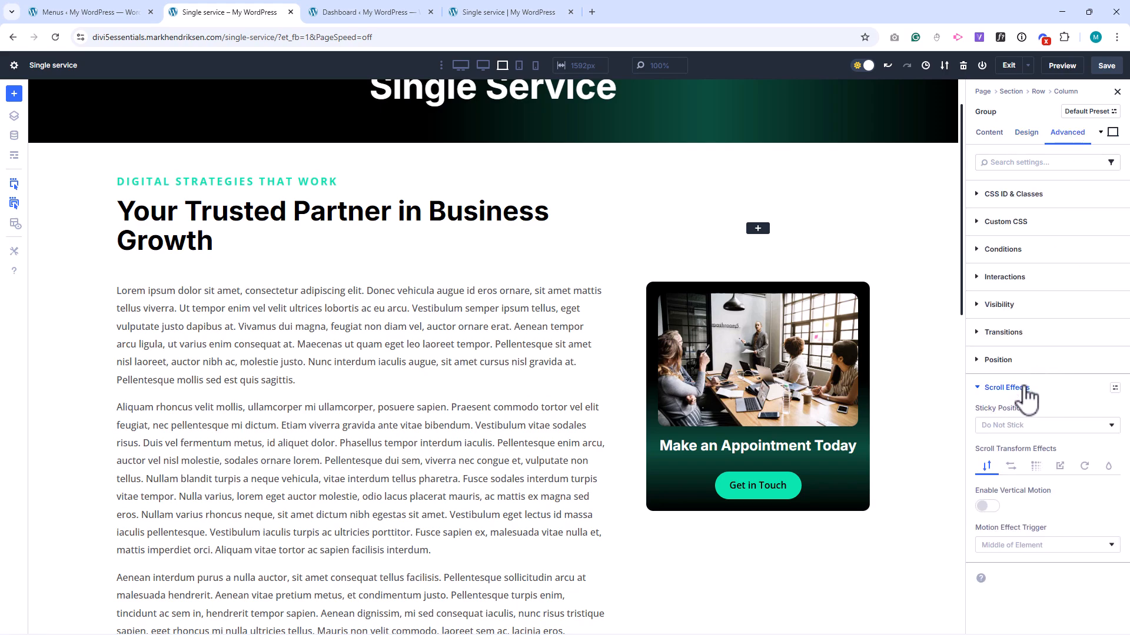
pyautogui.click(1024, 430)
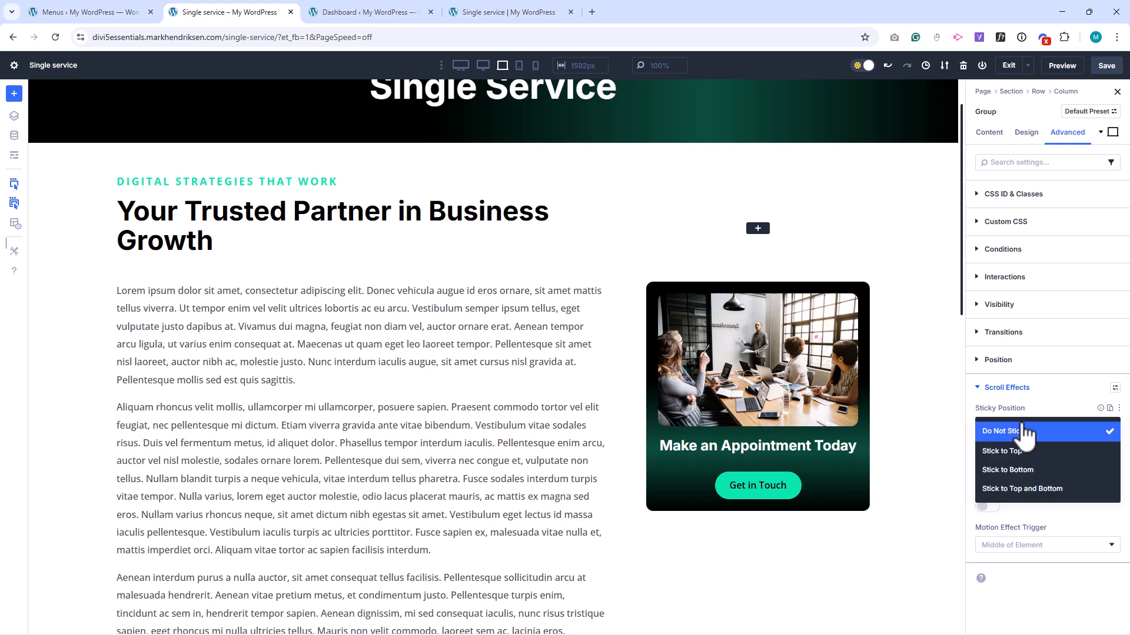
pyautogui.click(1023, 452)
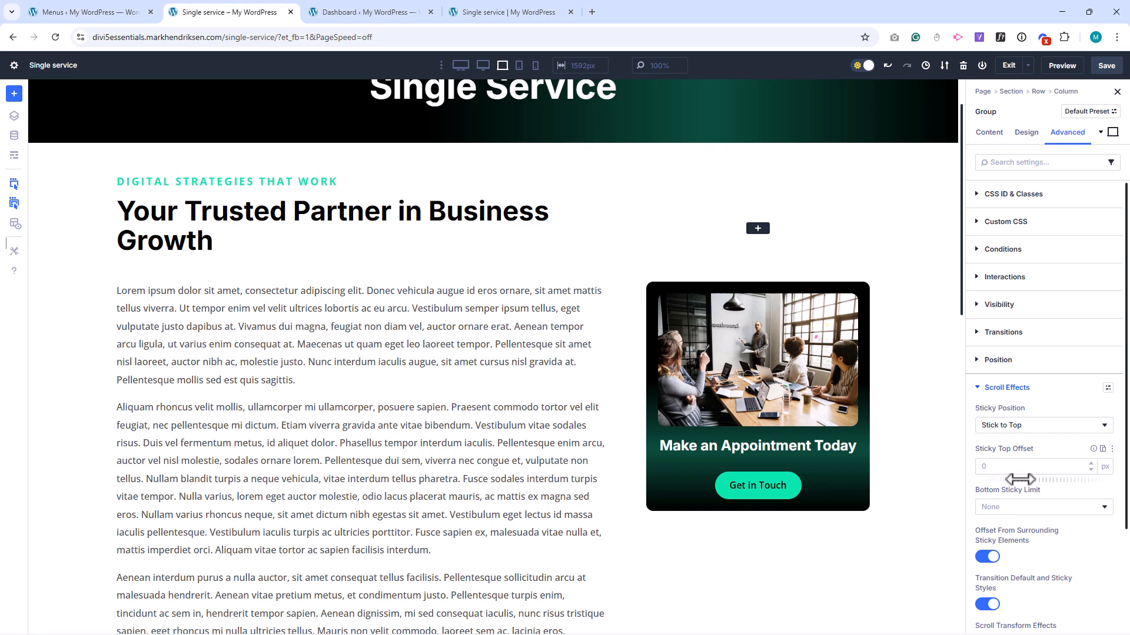
pyautogui.click(1019, 507)
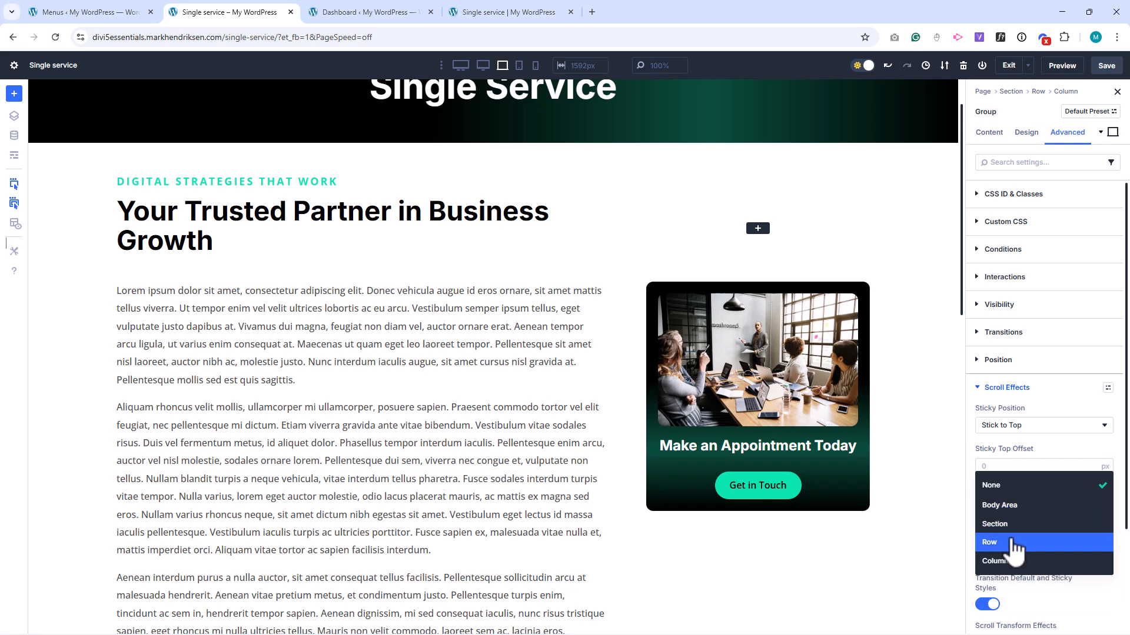
pyautogui.click(1013, 543)
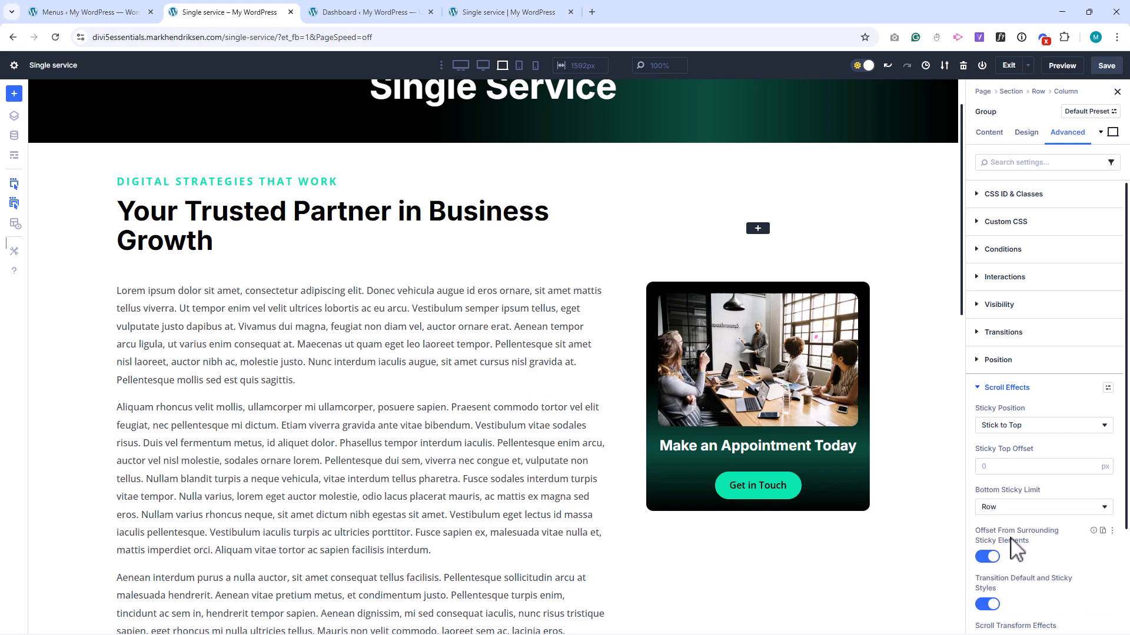
pyautogui.scroll(-3, 947, 391)
pyautogui.scroll(-1, 946, 392)
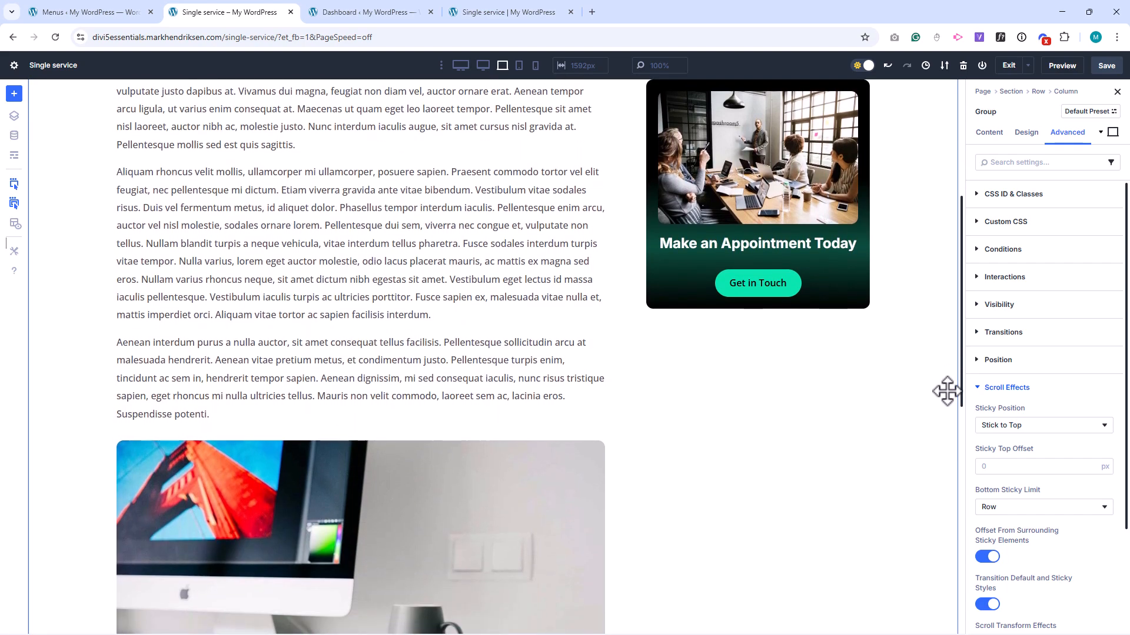
# Set the appointment group's sticky top offset to 35 px and check the gap above it down the page.
pyautogui.scroll(-10, 947, 391)
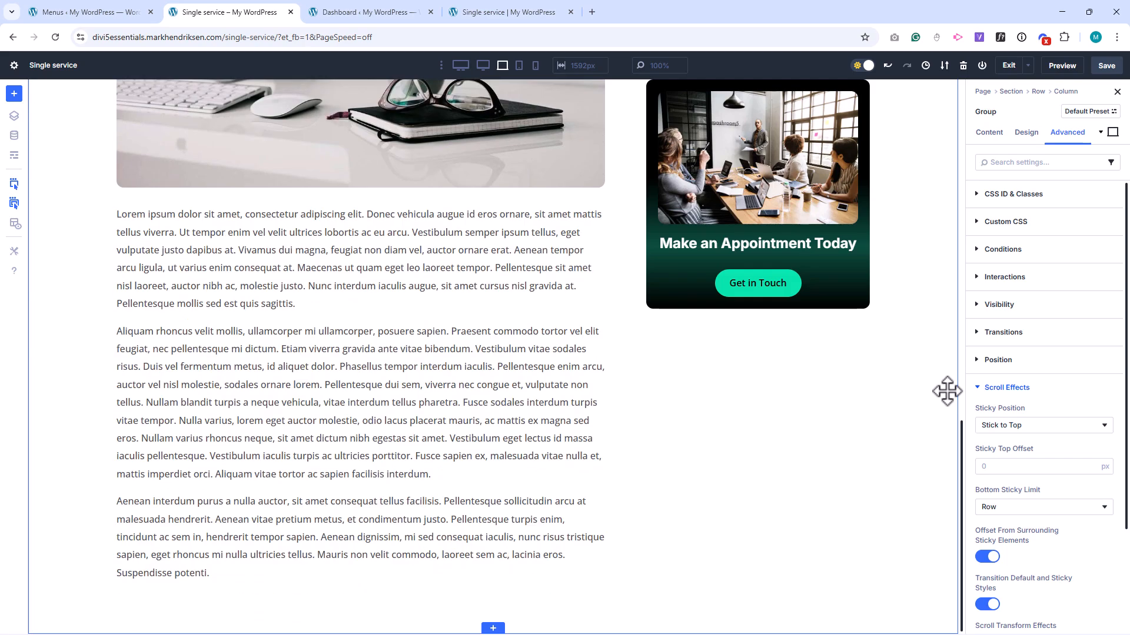
pyautogui.scroll(10, 947, 391)
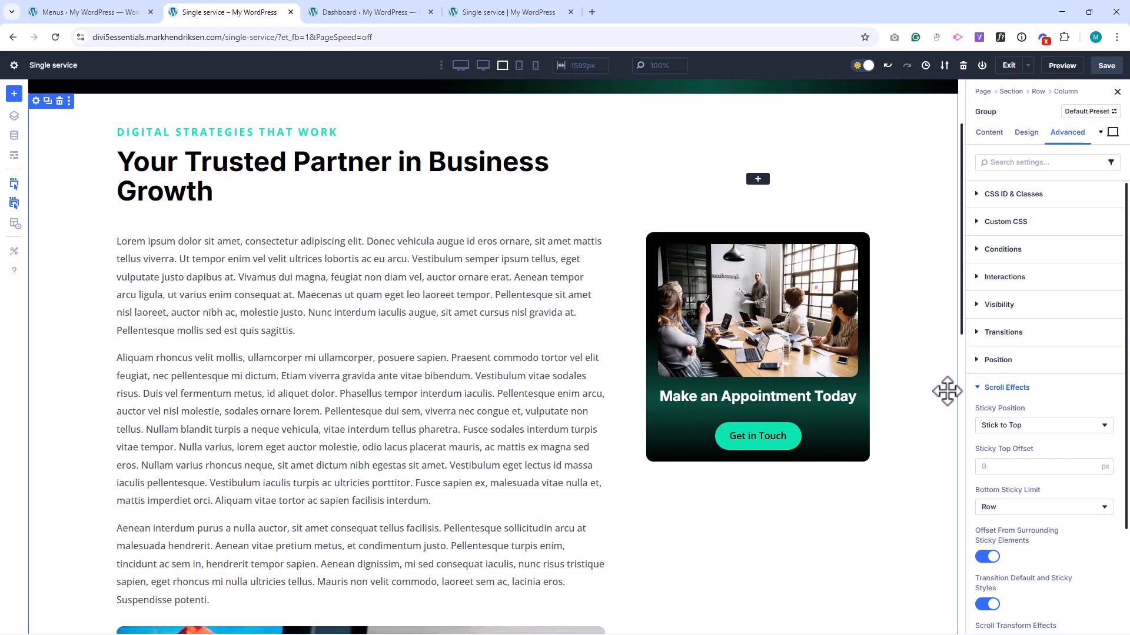
pyautogui.scroll(-4, 947, 391)
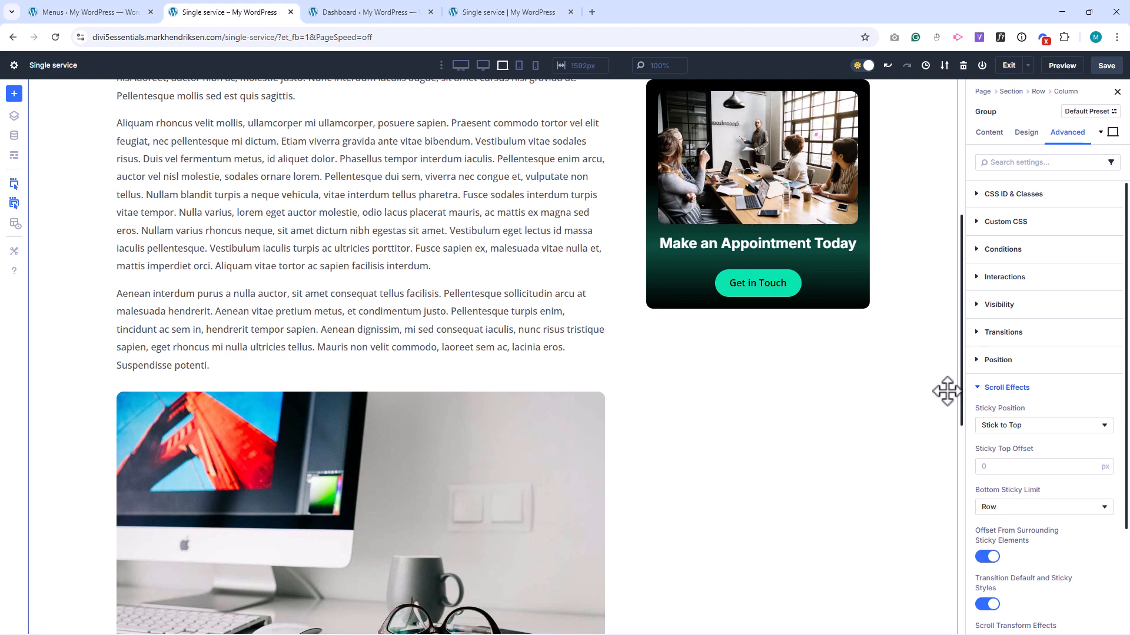
pyautogui.click(1004, 468)
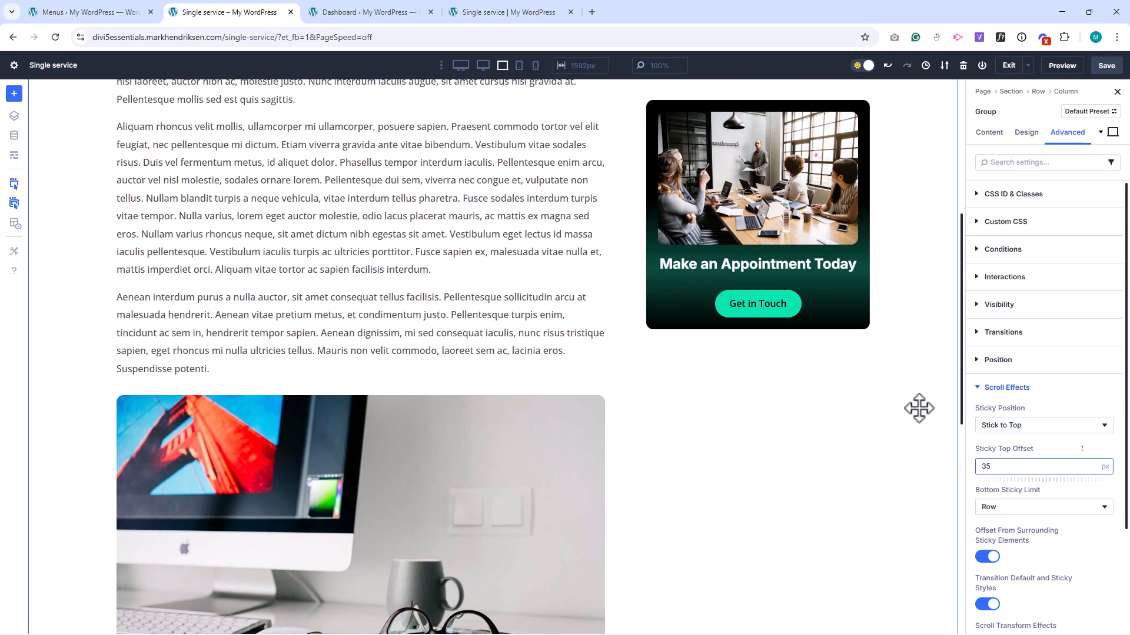
pyautogui.scroll(4, 912, 412)
pyautogui.scroll(-12, 919, 409)
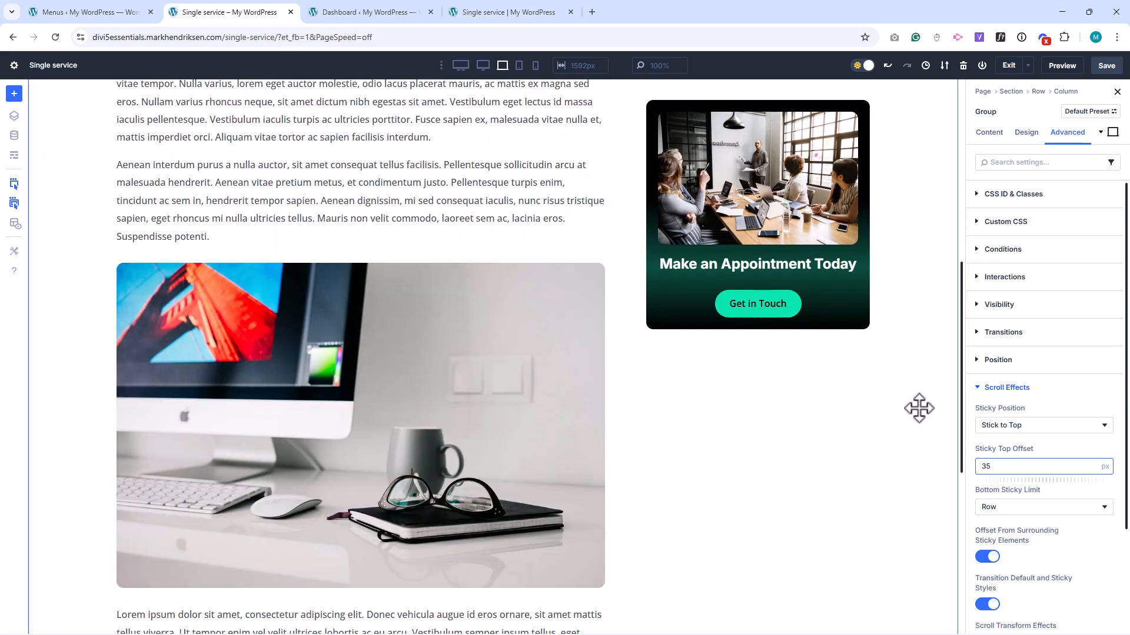
pyautogui.scroll(14, 919, 408)
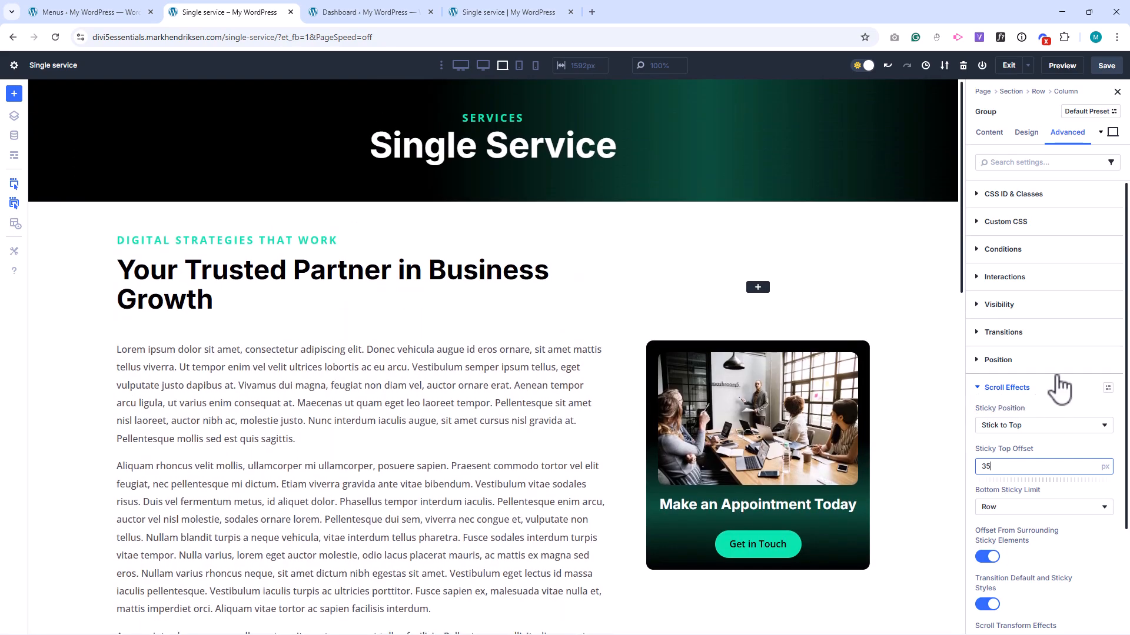
# In the tablet view, set the H3 text size of the "Make an Appointment Today" heading to 20 px.
pyautogui.click(1100, 132)
pyautogui.click(1068, 154)
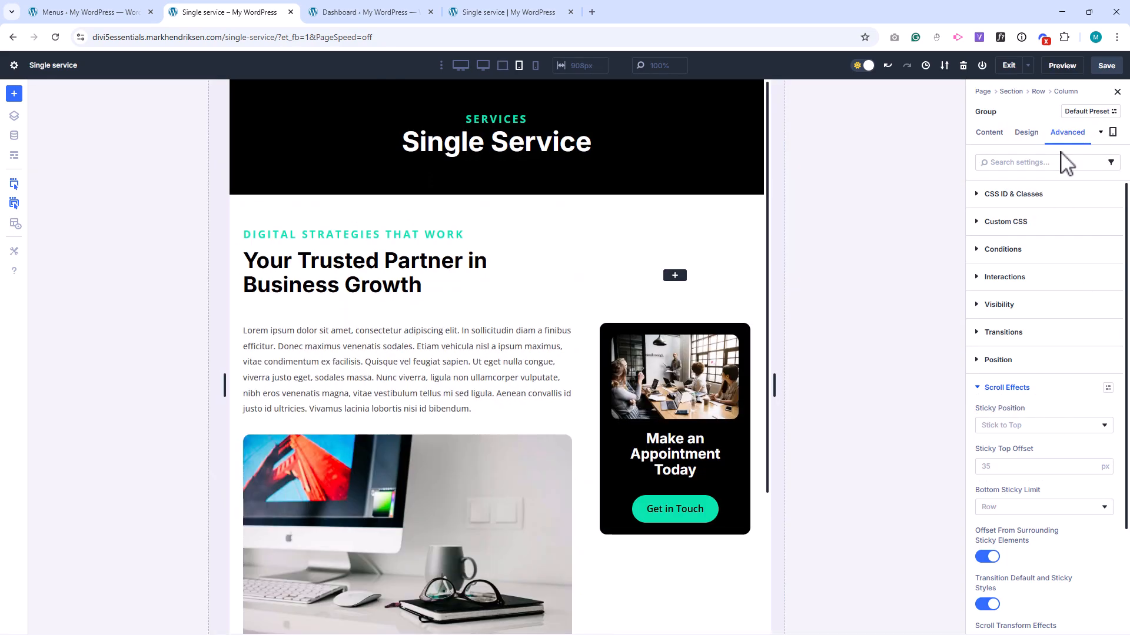
pyautogui.scroll(-3, 733, 264)
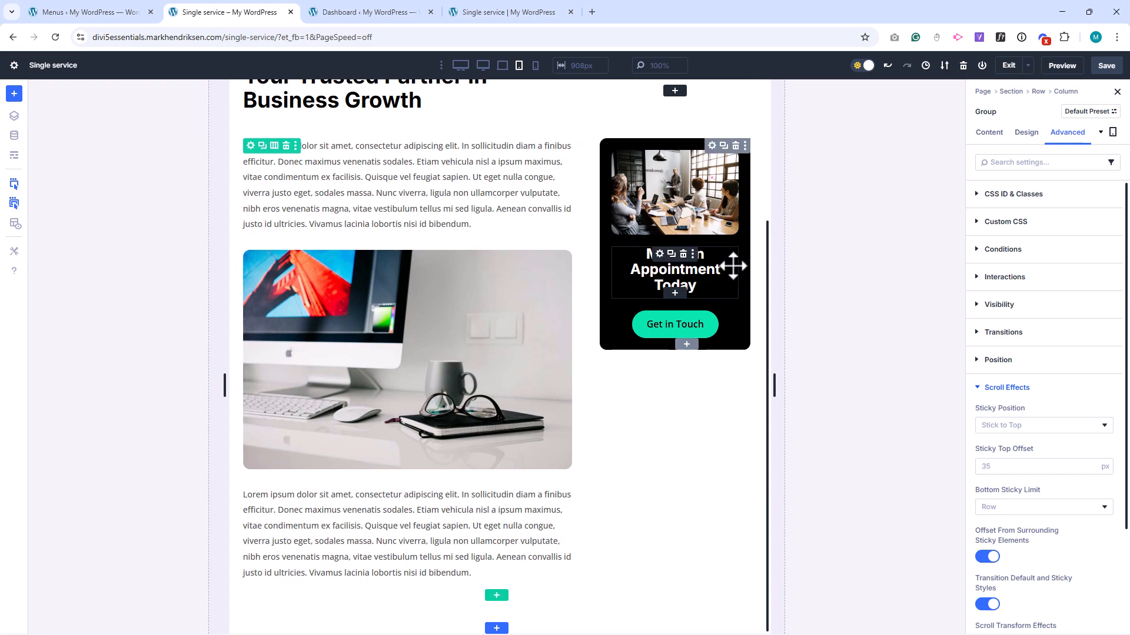
pyautogui.scroll(3, 733, 266)
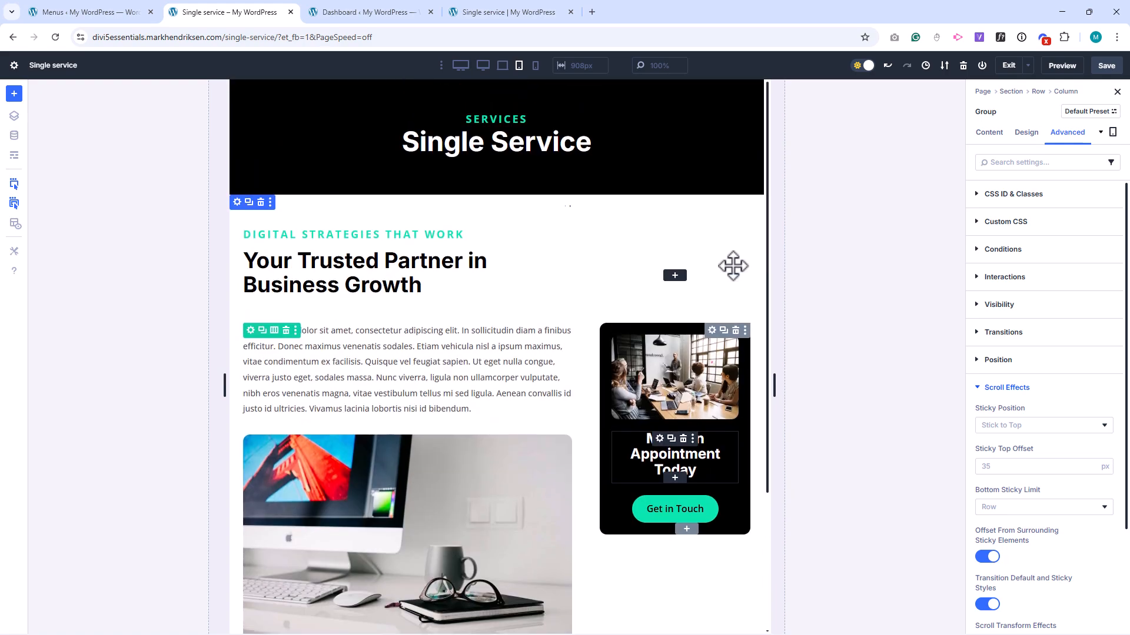
pyautogui.click(659, 439)
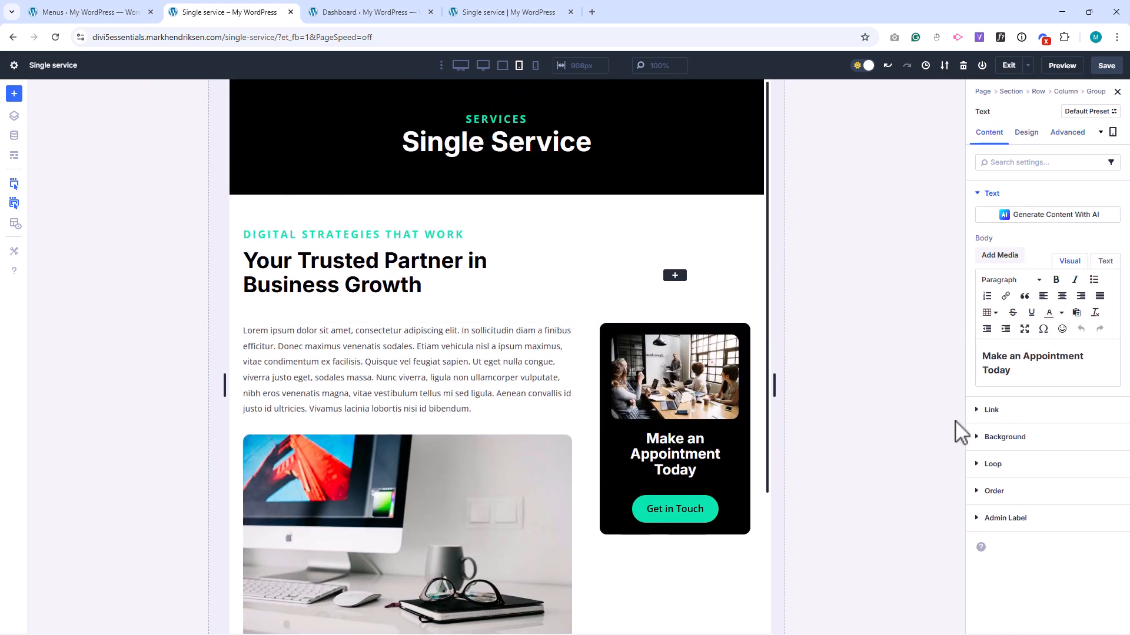
pyautogui.click(1027, 132)
pyautogui.click(1006, 221)
pyautogui.click(1032, 242)
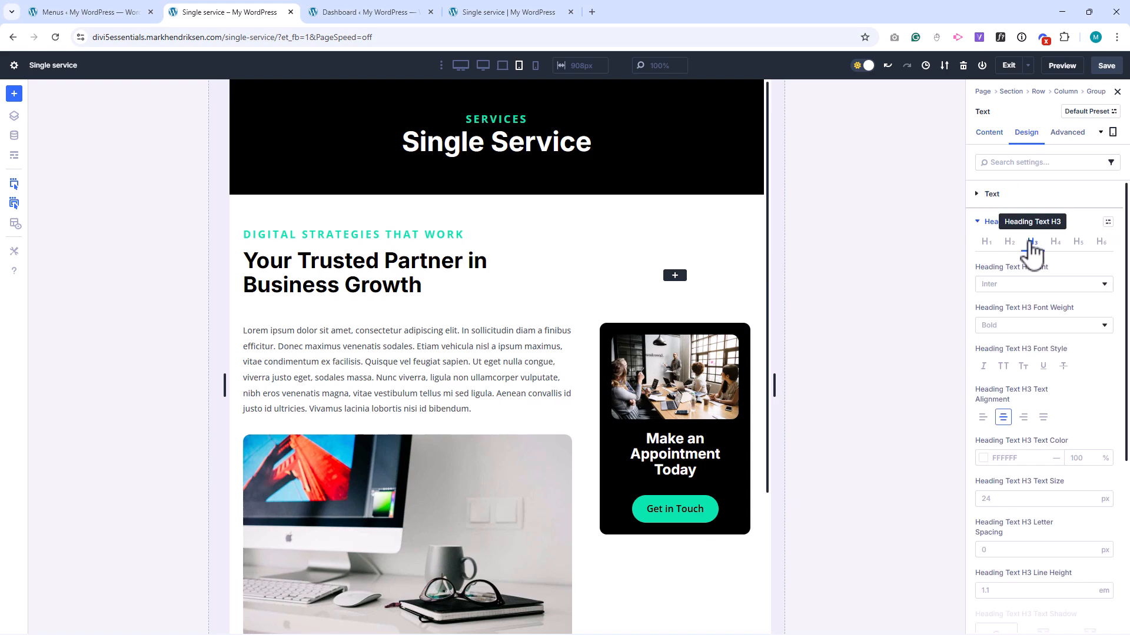
pyautogui.click(1001, 498)
pyautogui.write('20')
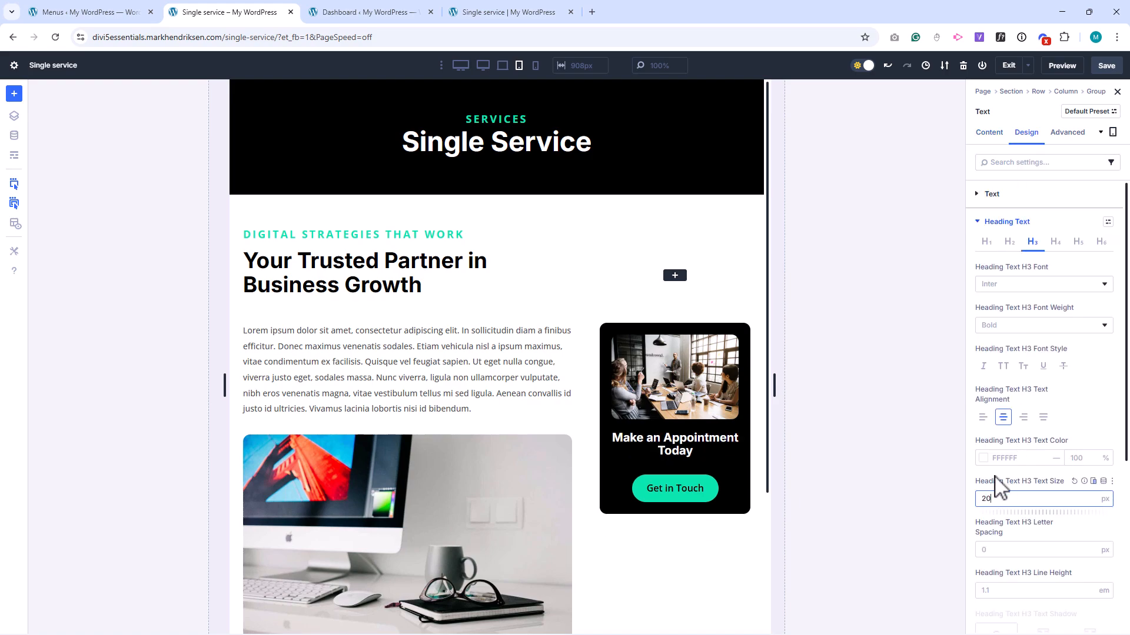
# In the phone view, delete the empty second column from the "Your Trusted Partner in Business Growth" heading row.
pyautogui.click(535, 65)
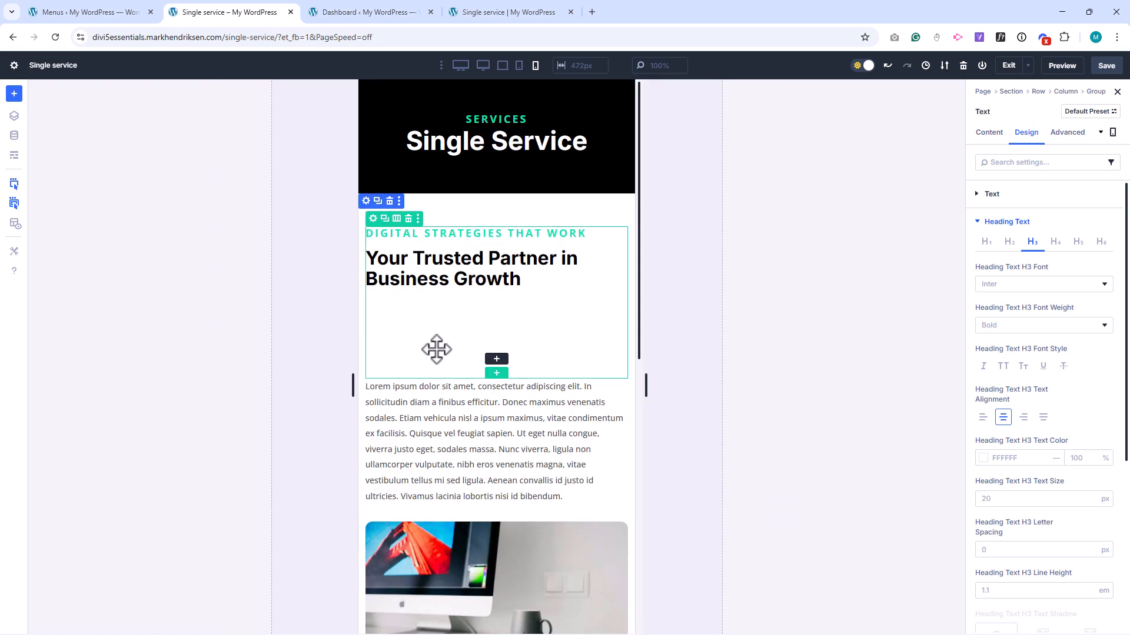
pyautogui.click(373, 218)
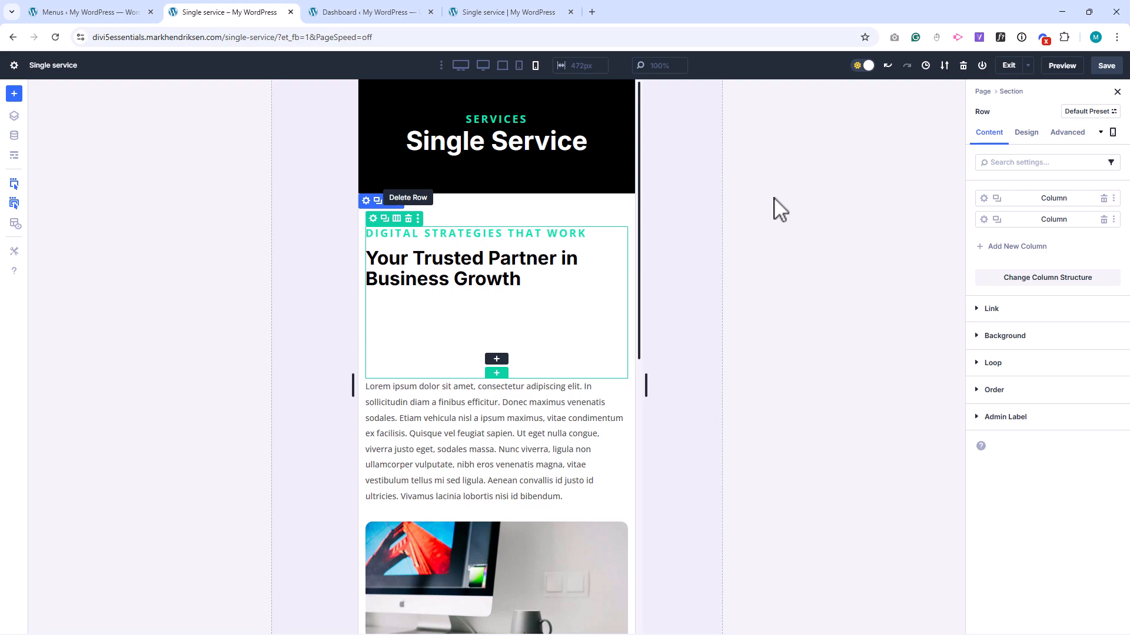
pyautogui.click(1103, 220)
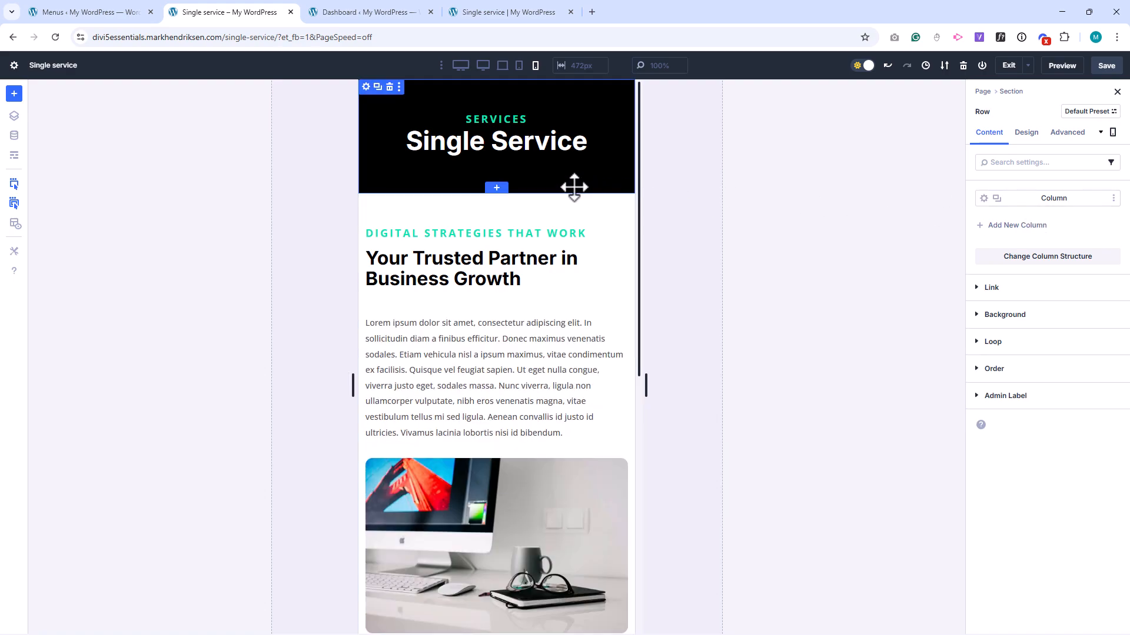
# In the phone view, set the appointment group's sticky position to Do Not Stick.
pyautogui.scroll(-8, 573, 187)
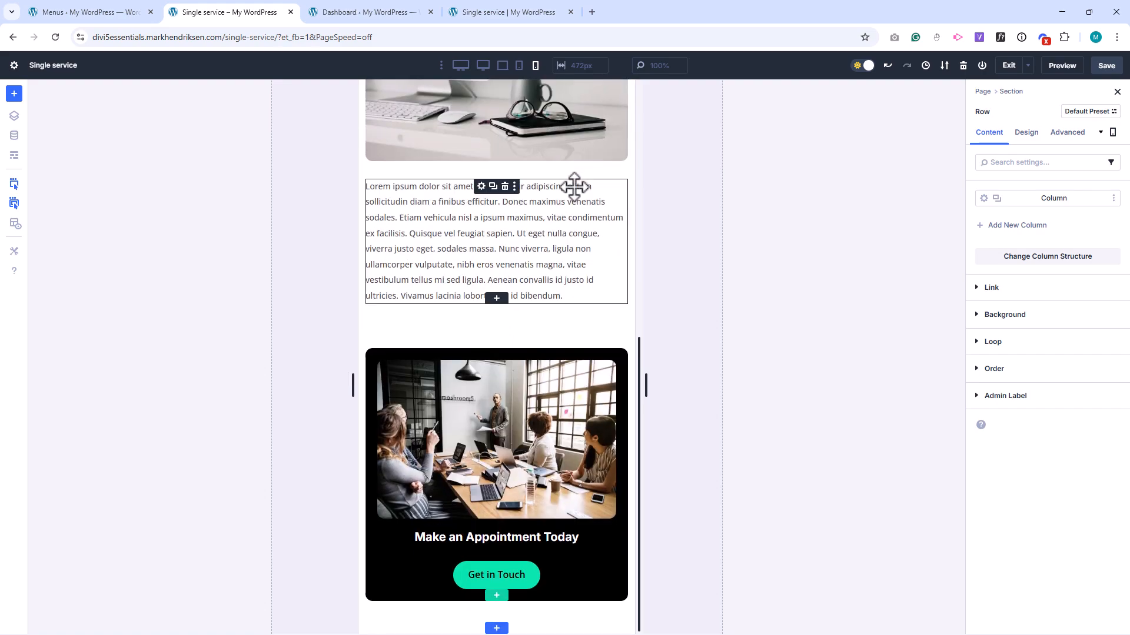
pyautogui.scroll(6, 574, 186)
pyautogui.scroll(-6, 574, 186)
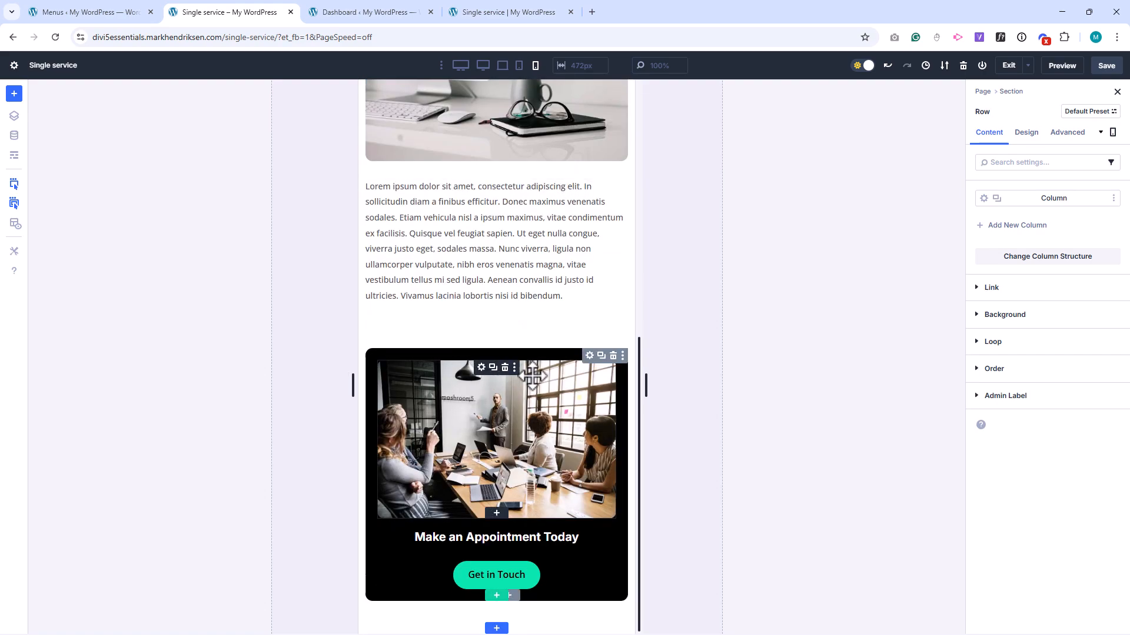
pyautogui.click(590, 355)
pyautogui.click(1067, 132)
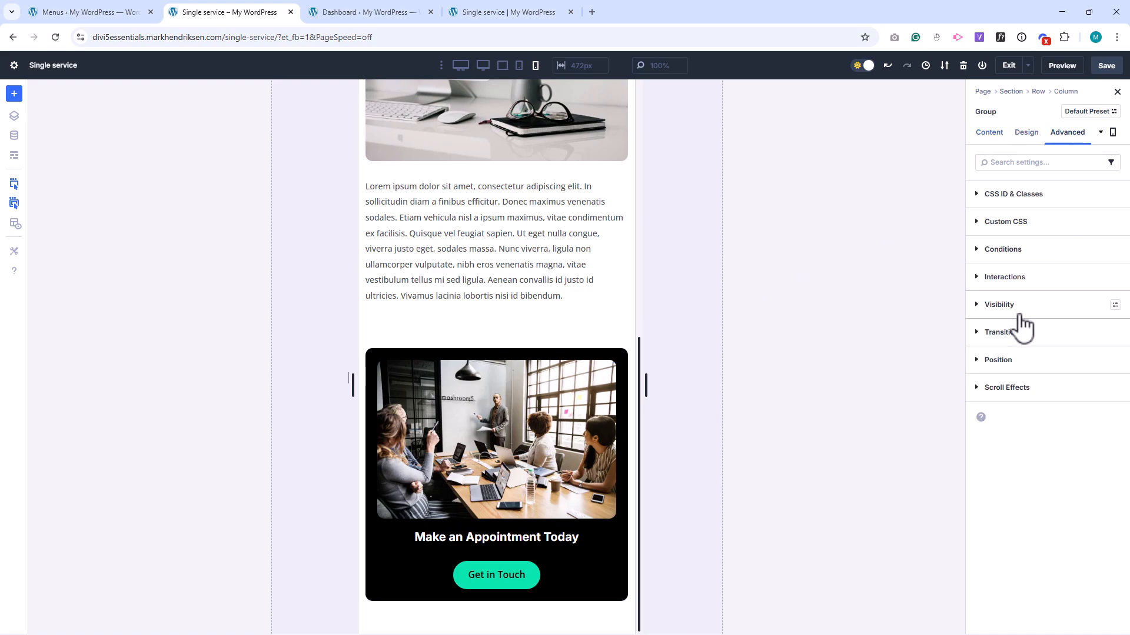
pyautogui.click(1013, 387)
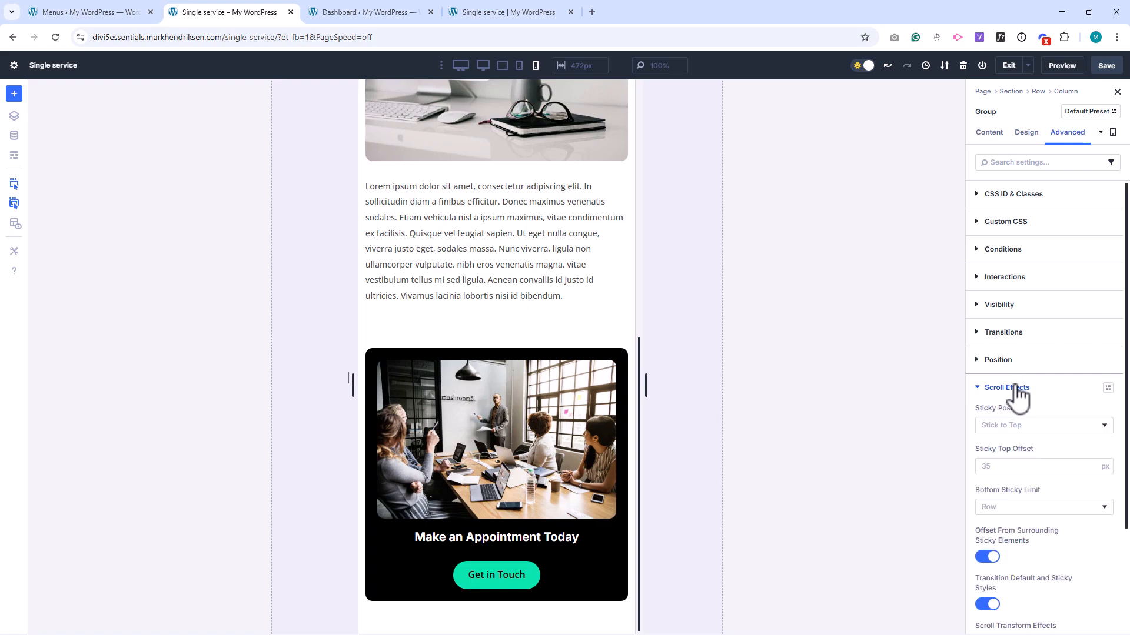
pyautogui.click(1010, 427)
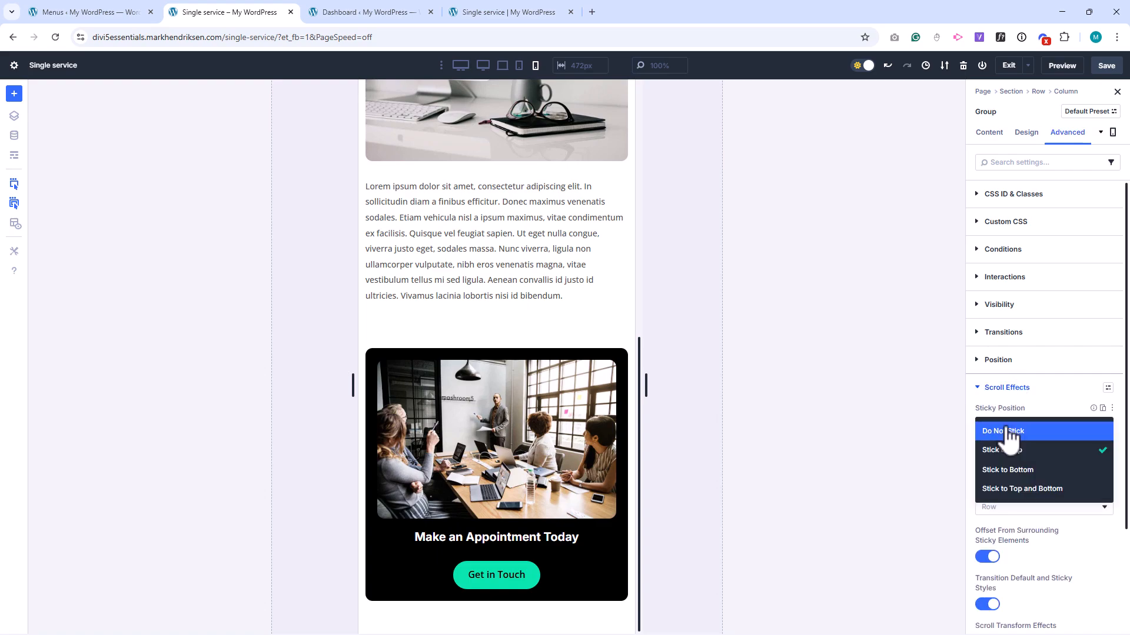
pyautogui.click(1010, 432)
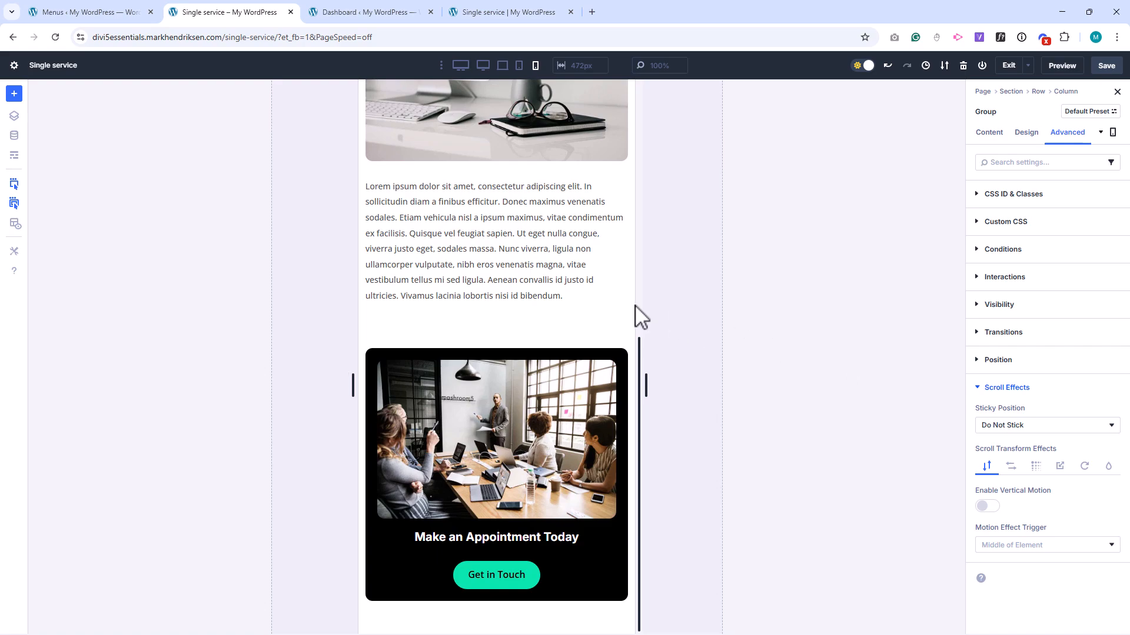
# Return to desktop view, save and exit the builder, and check the sticky appointment group down the live Single service page.
pyautogui.scroll(8, 588, 290)
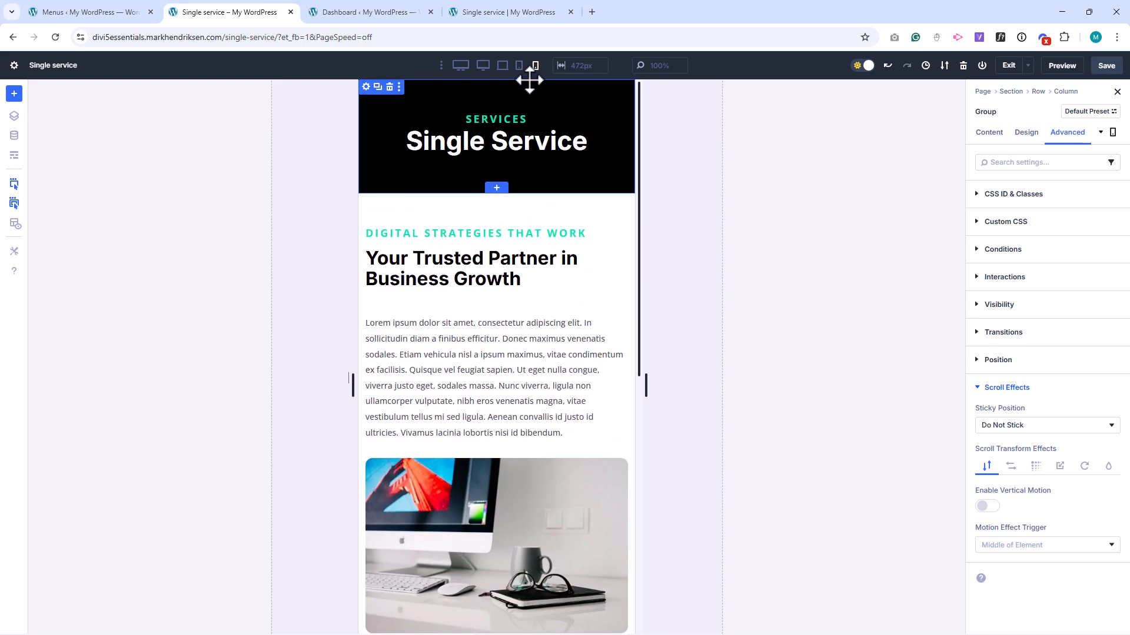
pyautogui.click(503, 66)
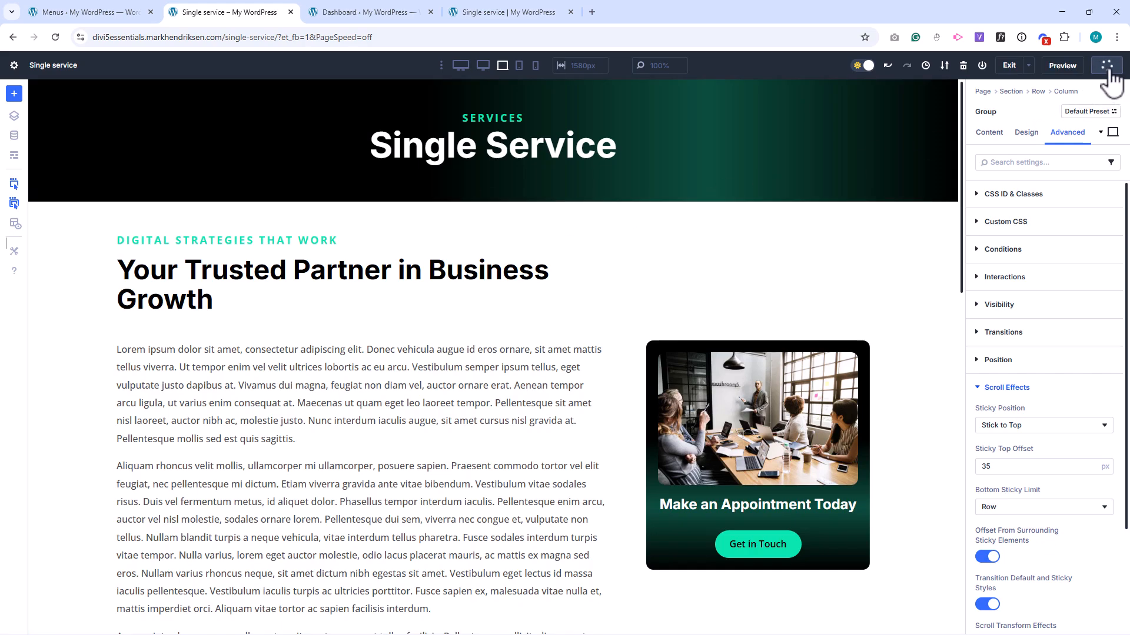
pyautogui.click(1009, 67)
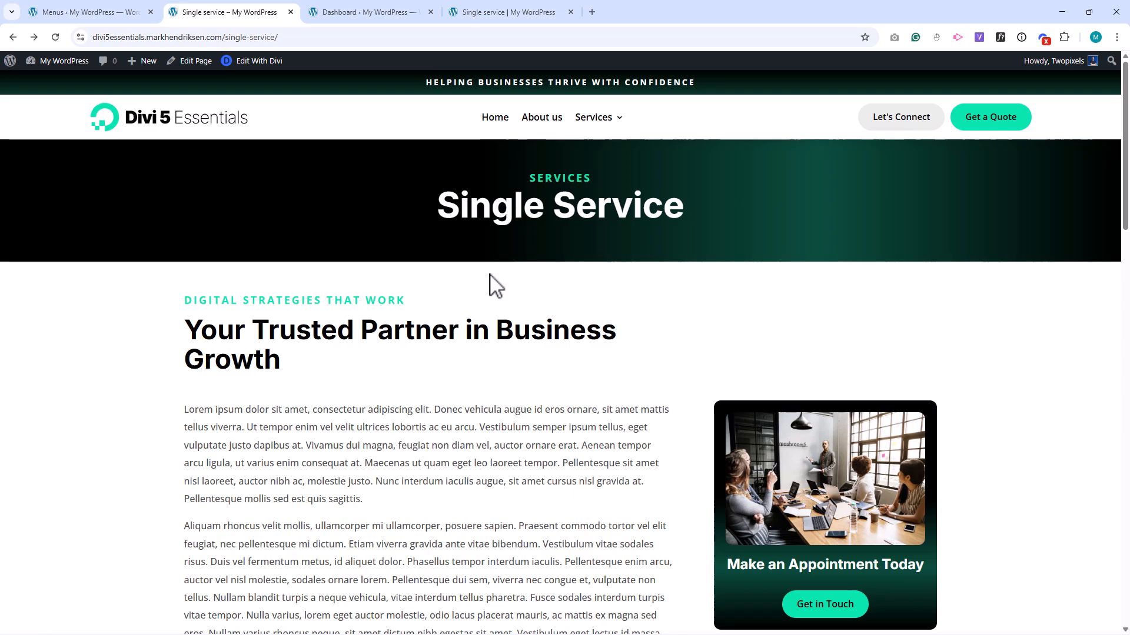
pyautogui.scroll(-12, 489, 274)
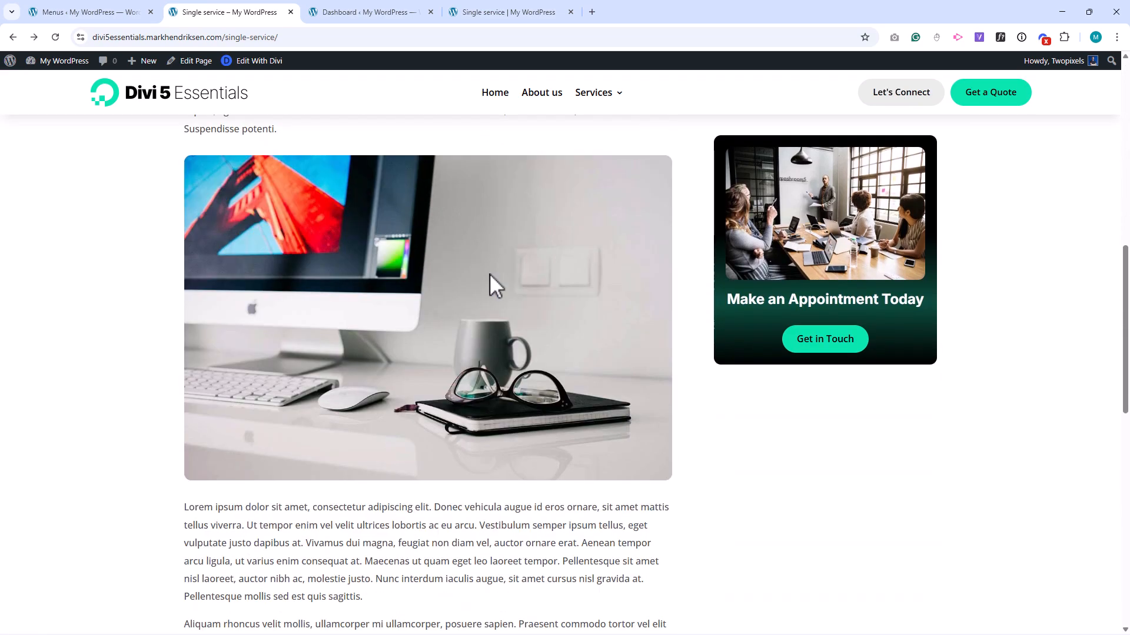
pyautogui.scroll(-9, 489, 273)
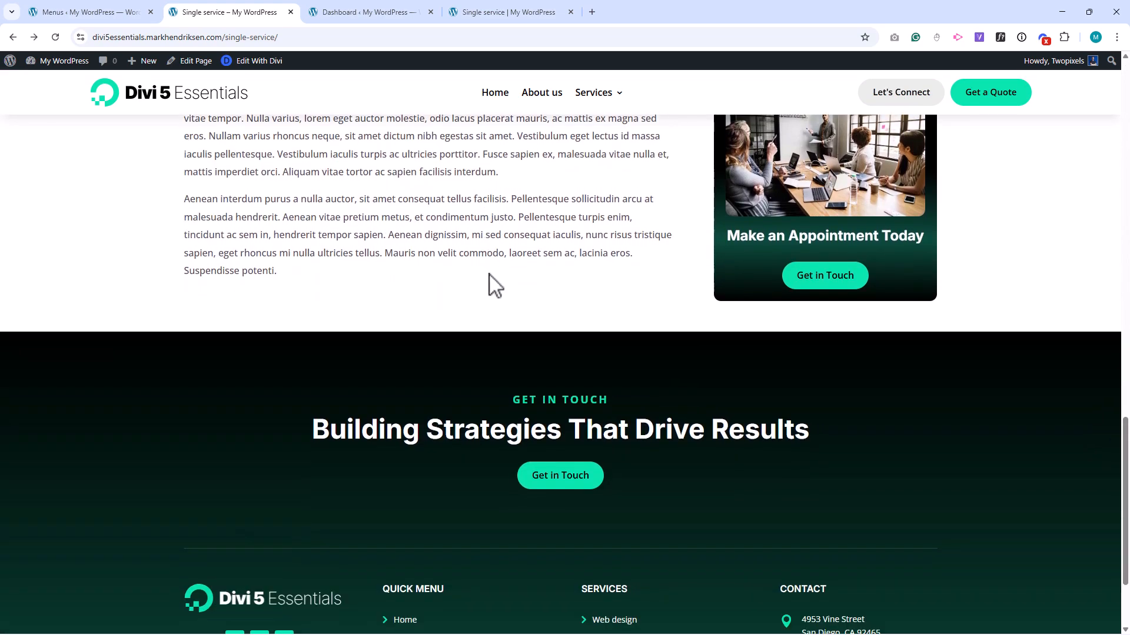
pyautogui.scroll(7, 482, 271)
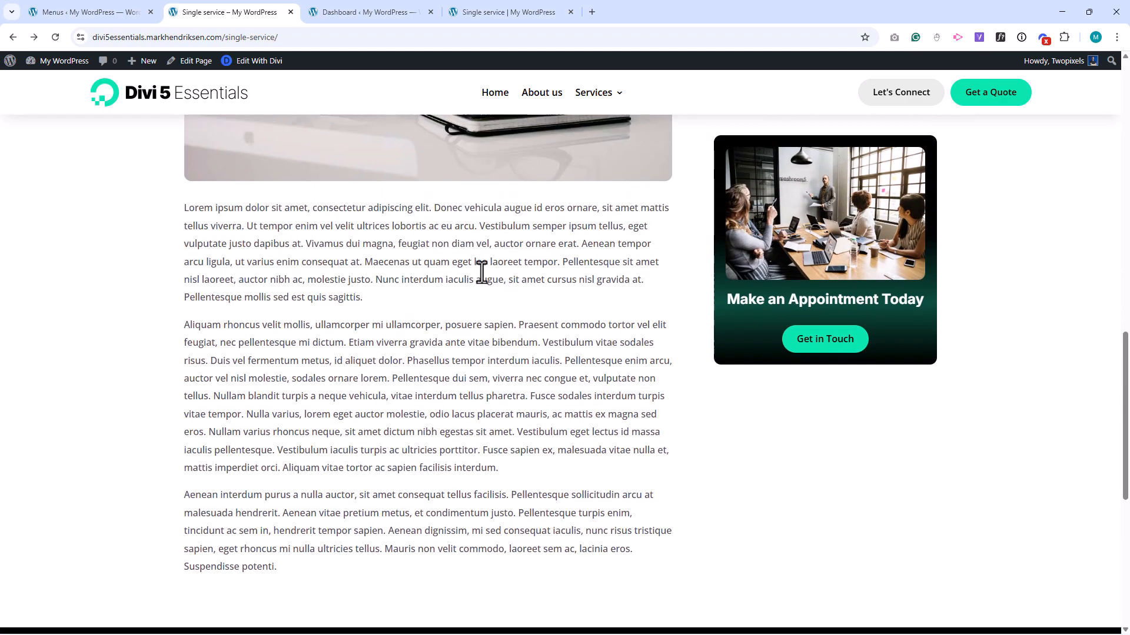
pyautogui.scroll(6, 482, 272)
pyautogui.scroll(8, 482, 272)
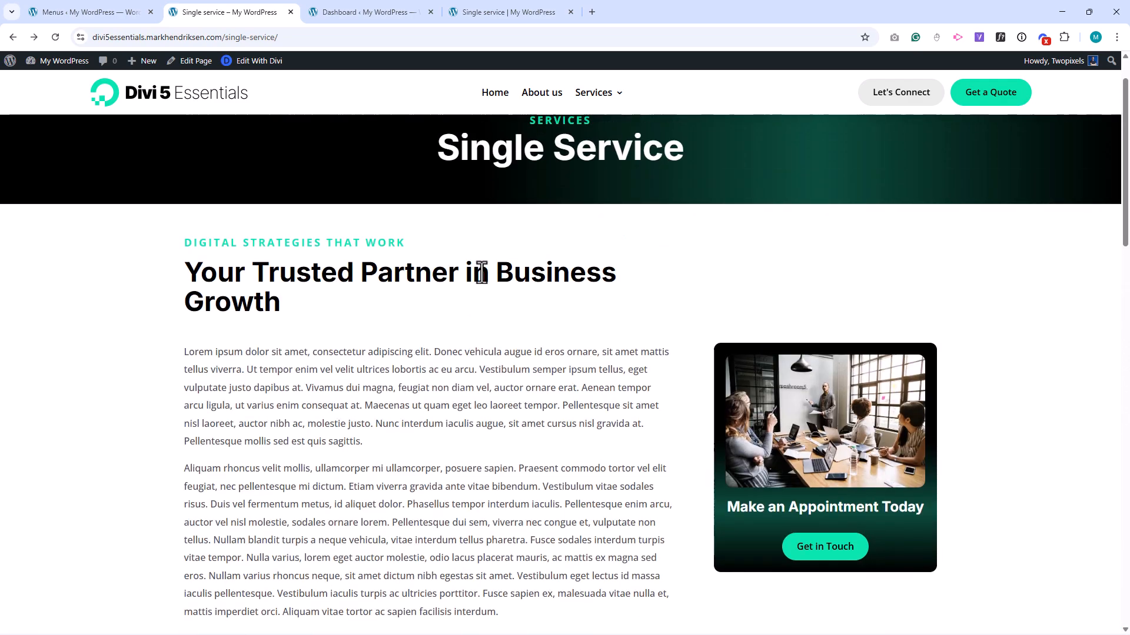